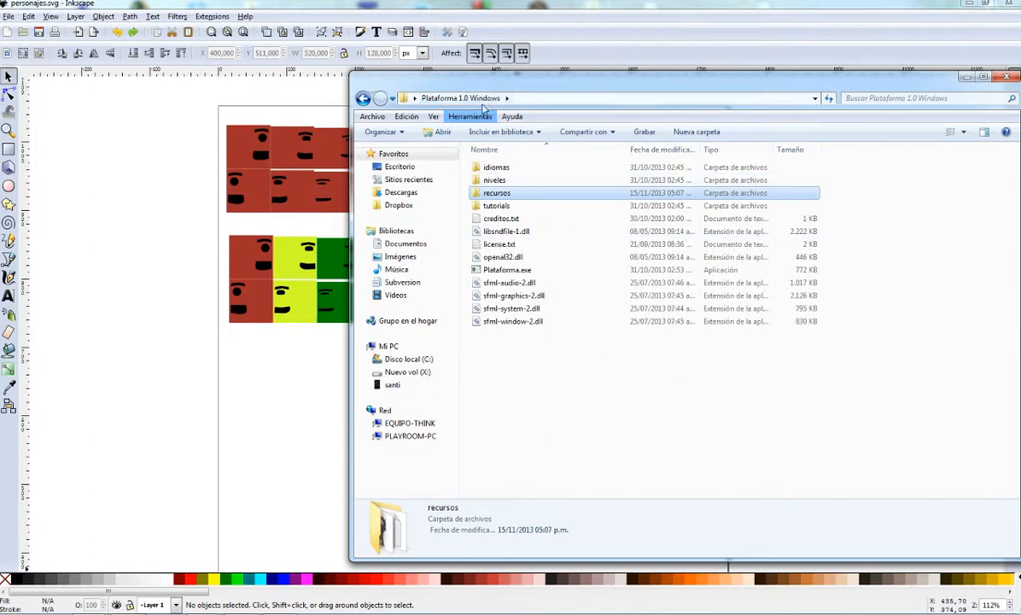
Launch Plataforma.exe, look at its Opciones screen and return to the main menu
left_click(511, 271)
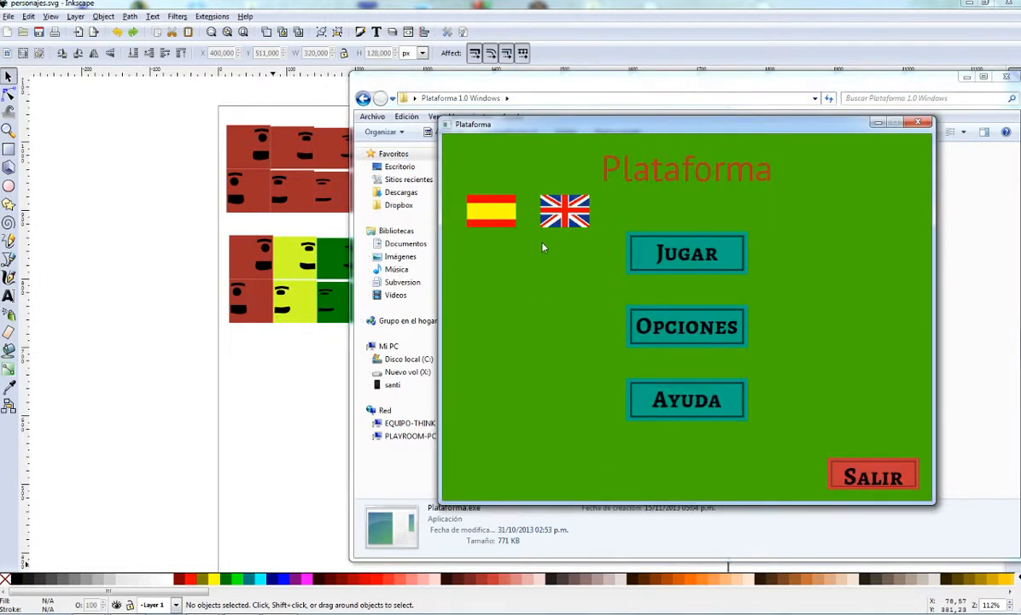
left_click(653, 326)
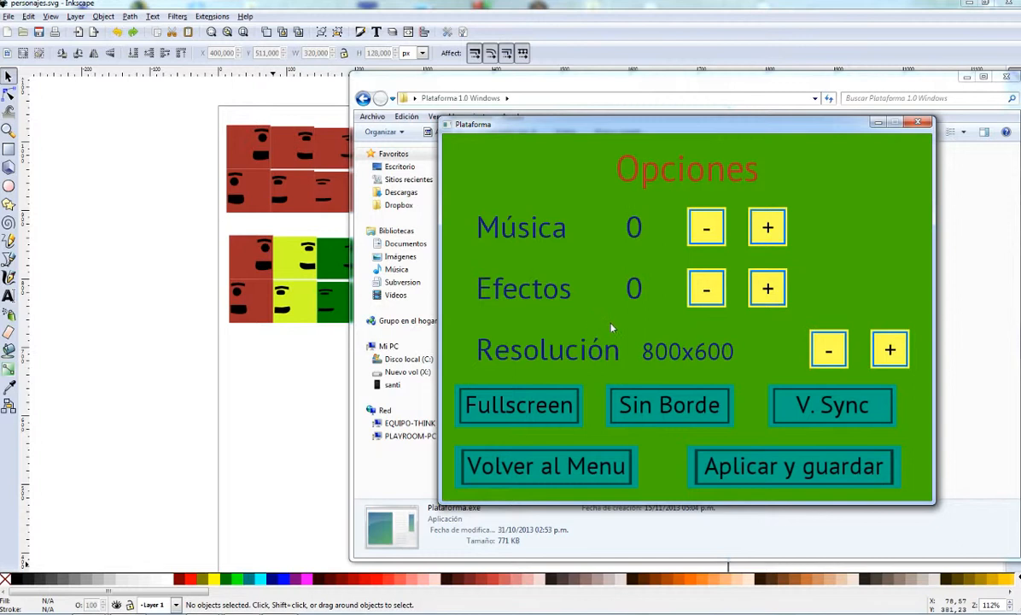
left_click(546, 466)
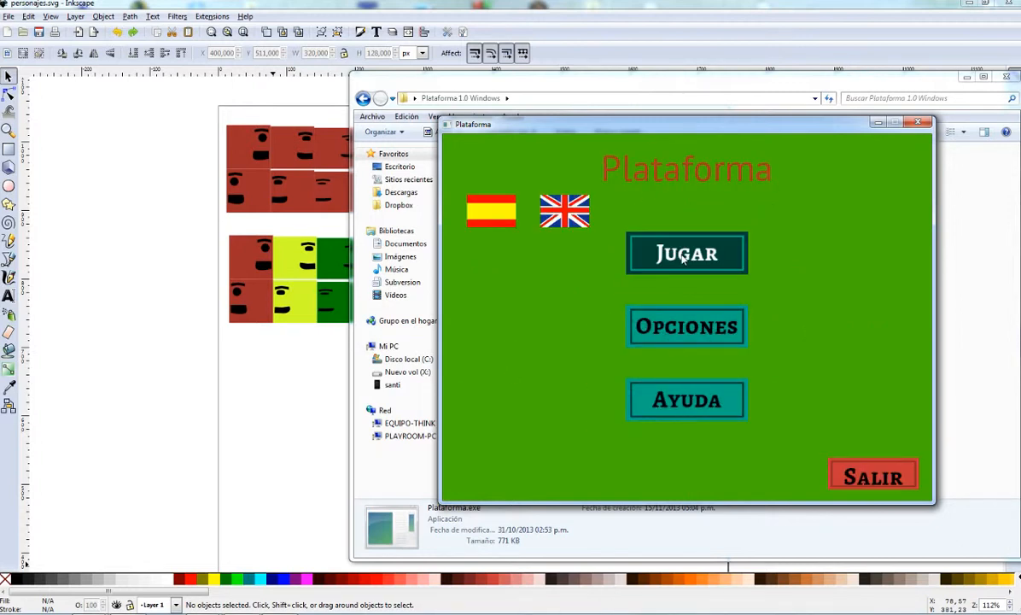
Start a game, move the character to the right through the level and return to the main menu
left_click(683, 258)
left_click(570, 245)
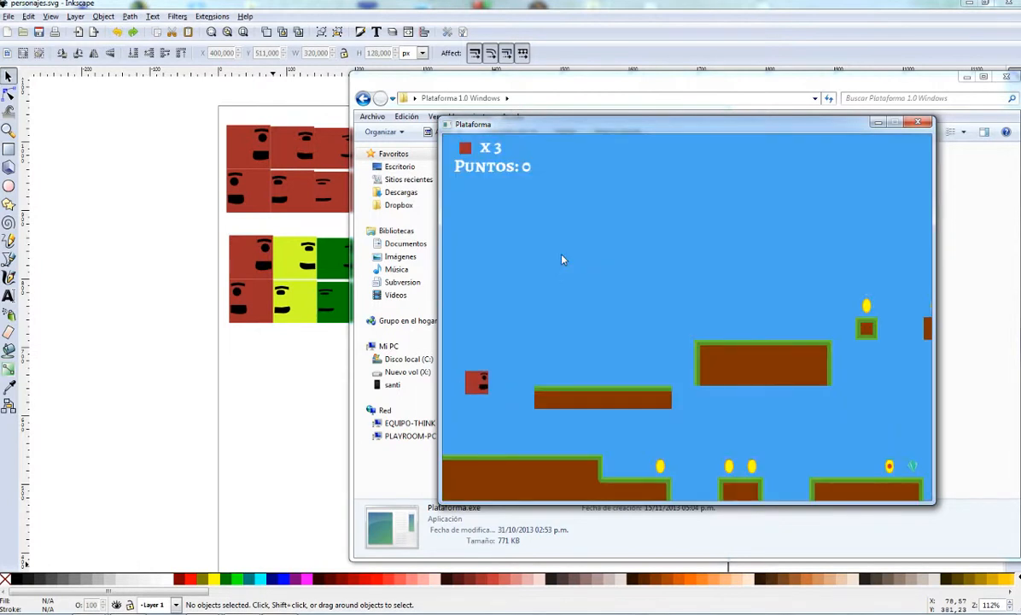
key("Right")
key("Right")
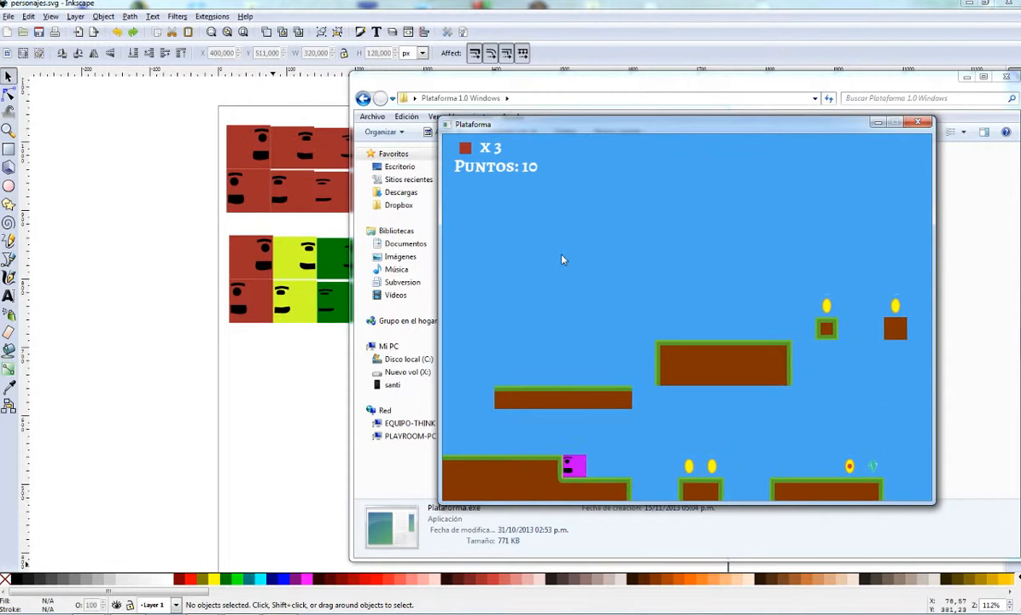
key("p")
key("r")
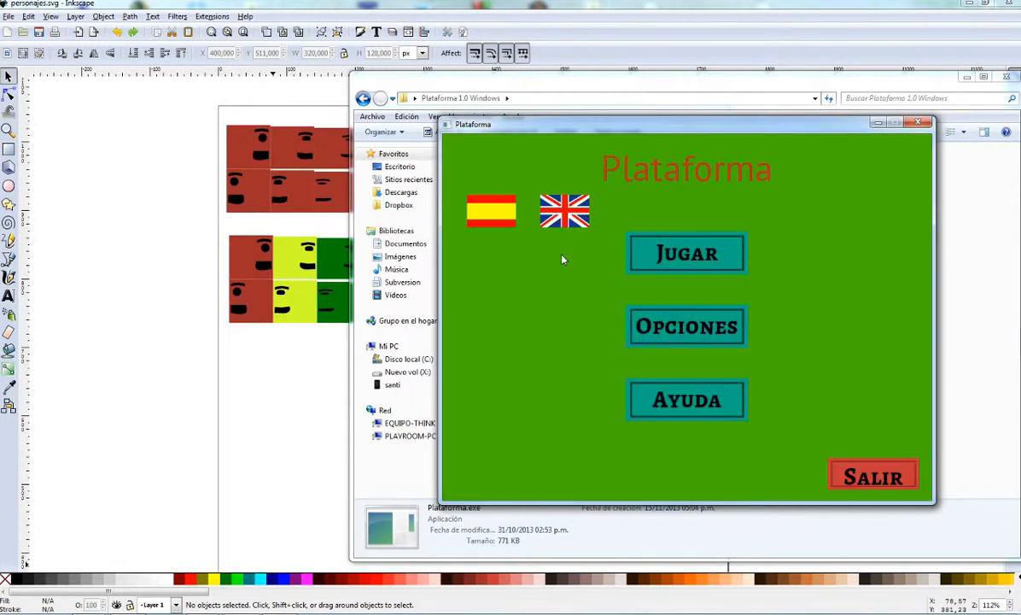
key("Escape")
Open the imagenes folder inside the game's recursos folder
double_click(512, 193)
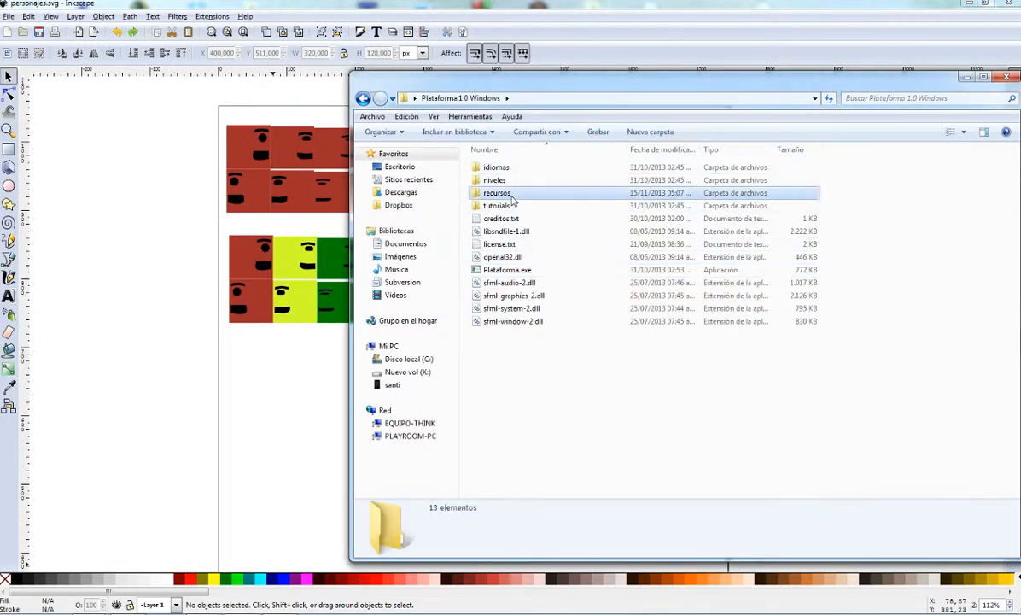
left_click(502, 182)
double_click(500, 182)
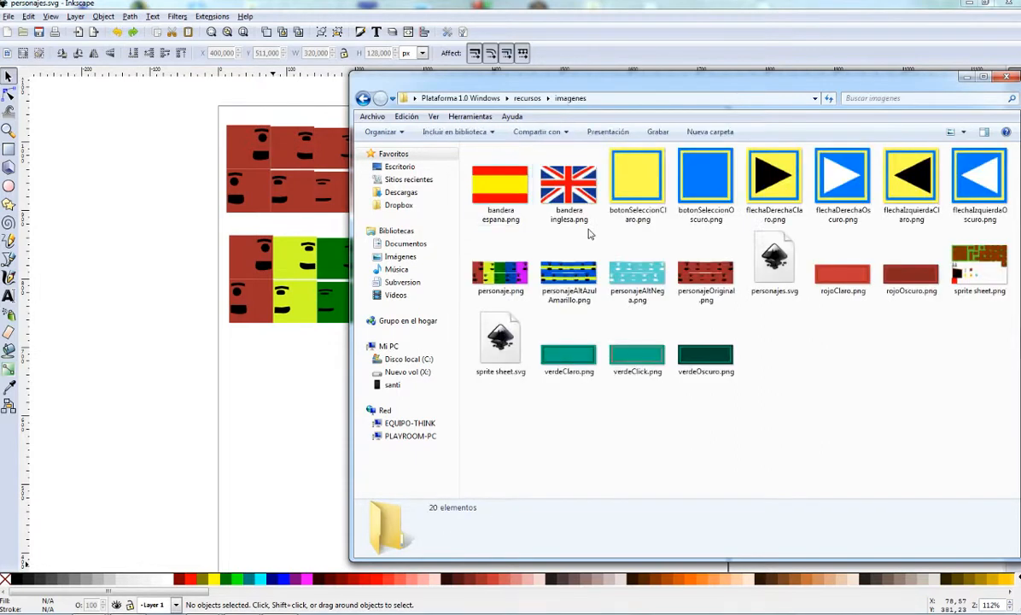
left_click_drag(713, 89, 671, 79)
Rename personaje.png in the imagenes folder as personajeA.png
left_click(460, 254)
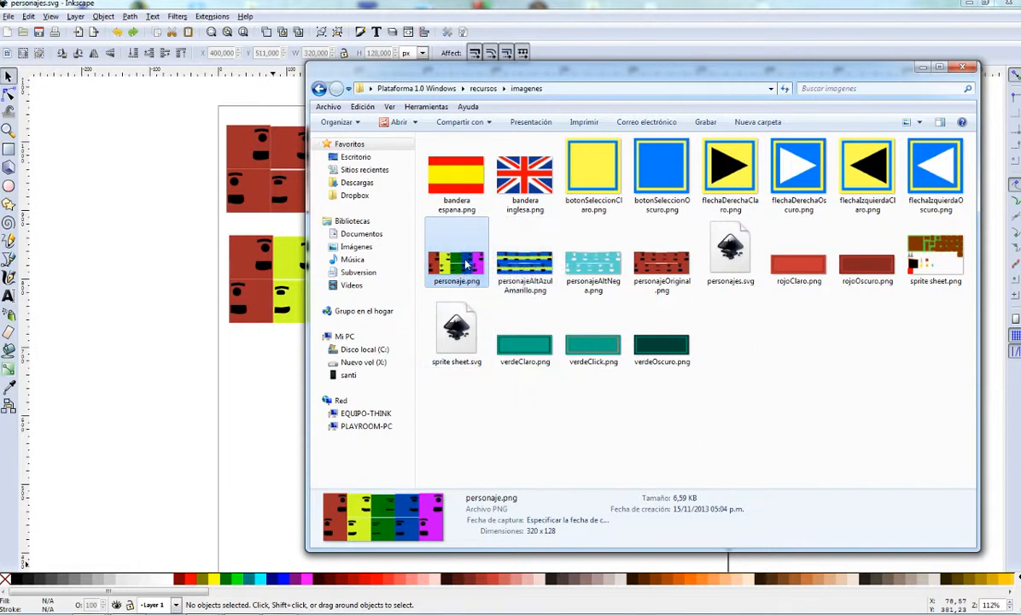
left_click(659, 263)
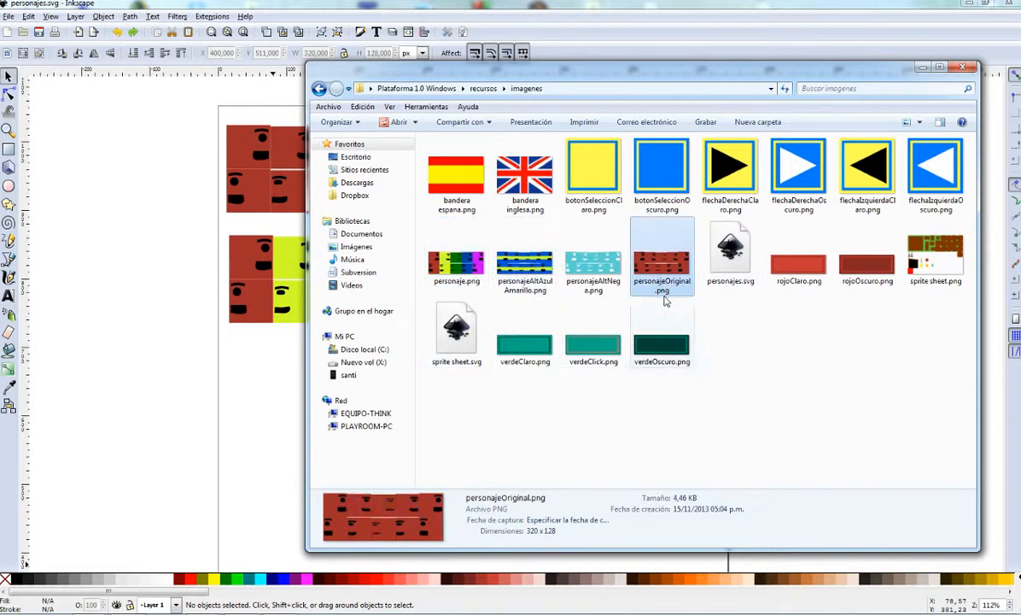
left_click(471, 270)
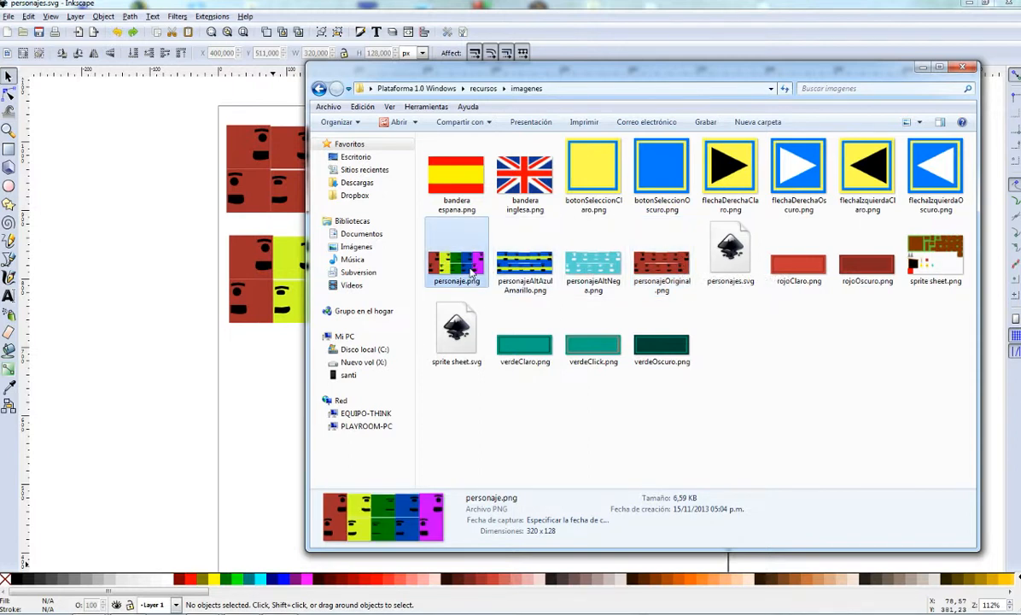
left_click(470, 270)
type("A")
key("Return")
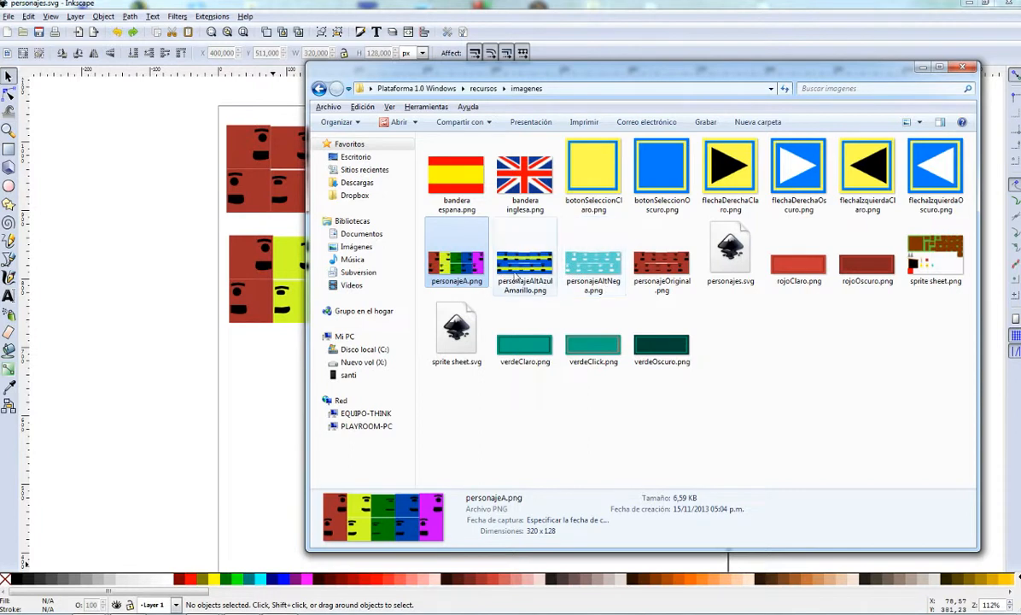
Rename personajeAltAzulAmarillo.png as personaje.png so the game uses the blue and yellow character
left_click(514, 276)
left_click(514, 275)
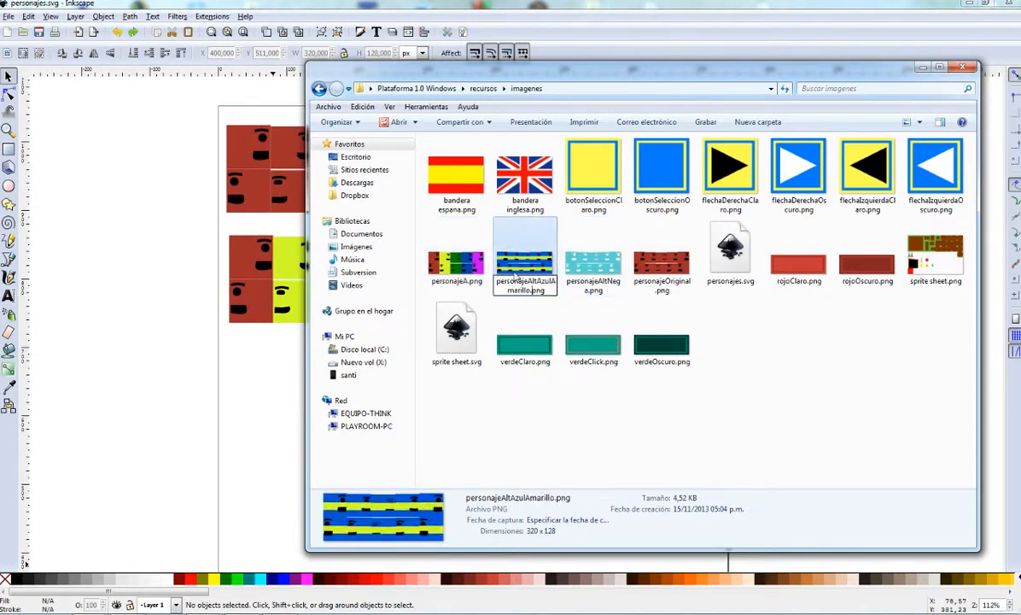
type("personaje")
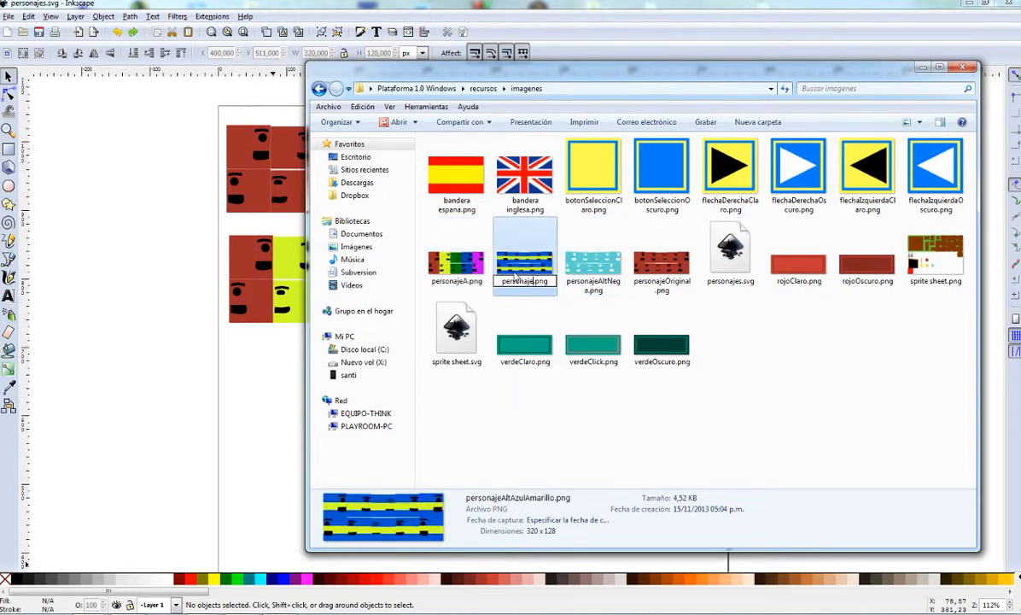
key("Return")
left_click(595, 422)
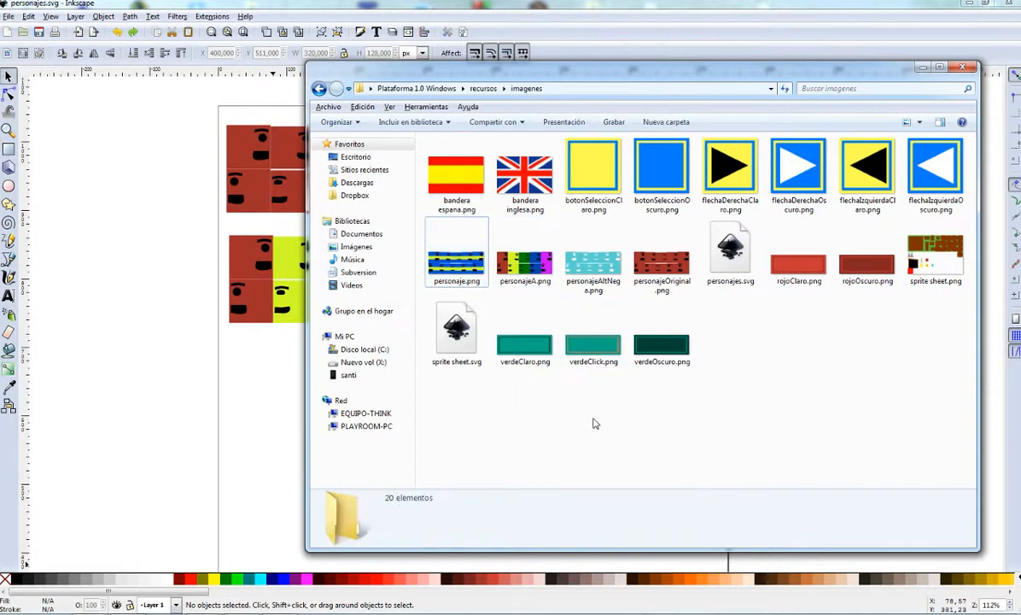
left_click(454, 273)
right_click(453, 273)
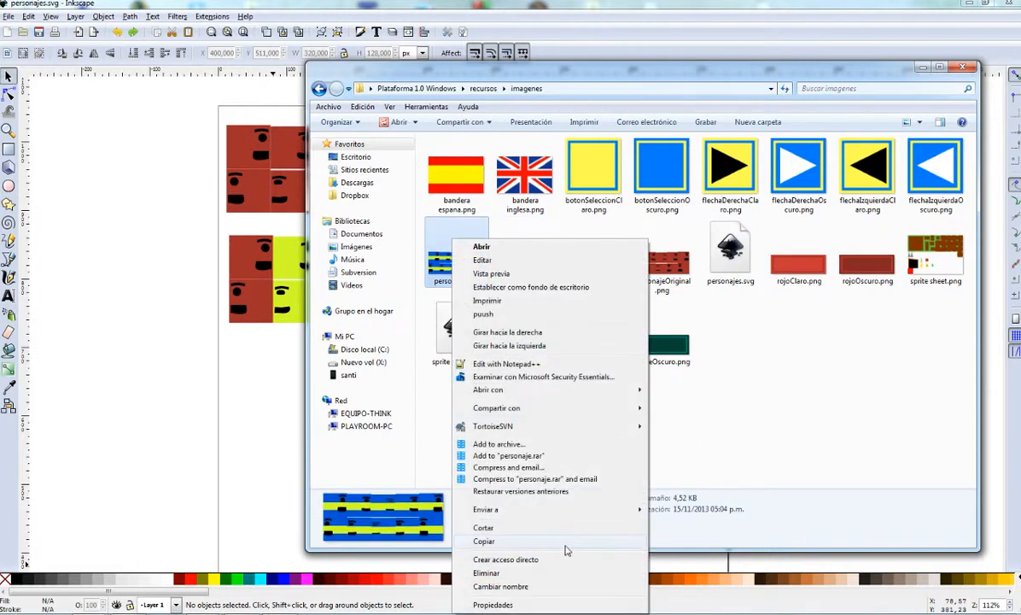
left_click(504, 583)
left_click(588, 388)
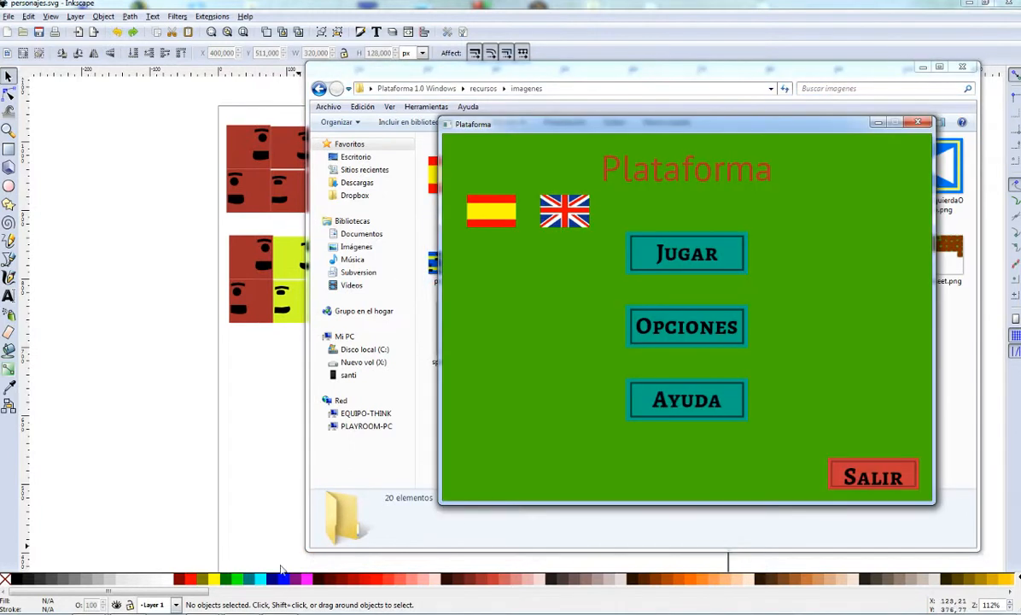
Start a new game in Plataforma, move and jump with the blue and yellow character, and return to the main menu
left_click(674, 254)
left_click(565, 255)
key("Right")
key("Up")
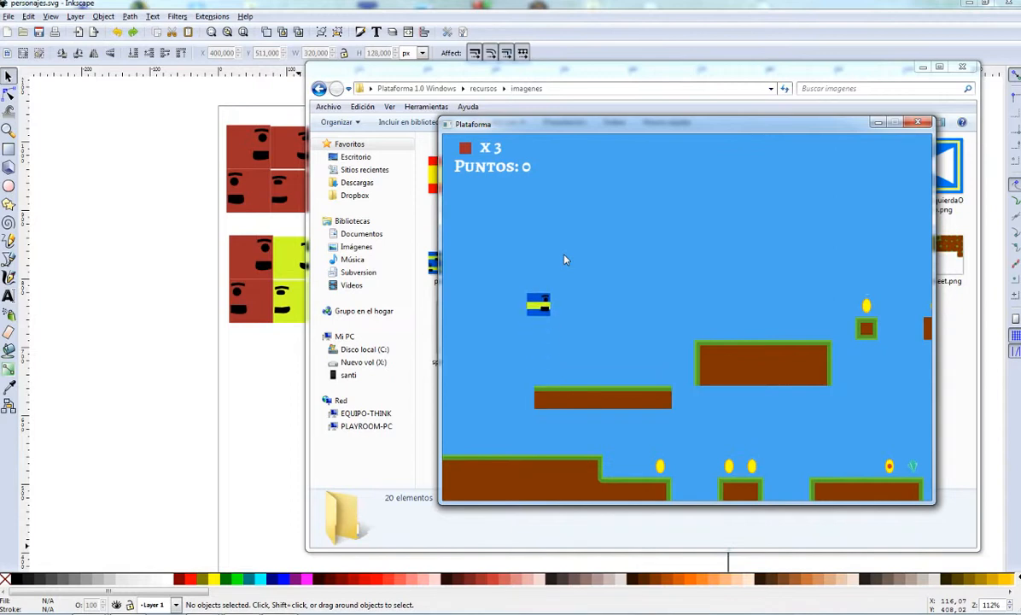
key("Left")
key("Right")
key("Left")
key("Right")
key("Left")
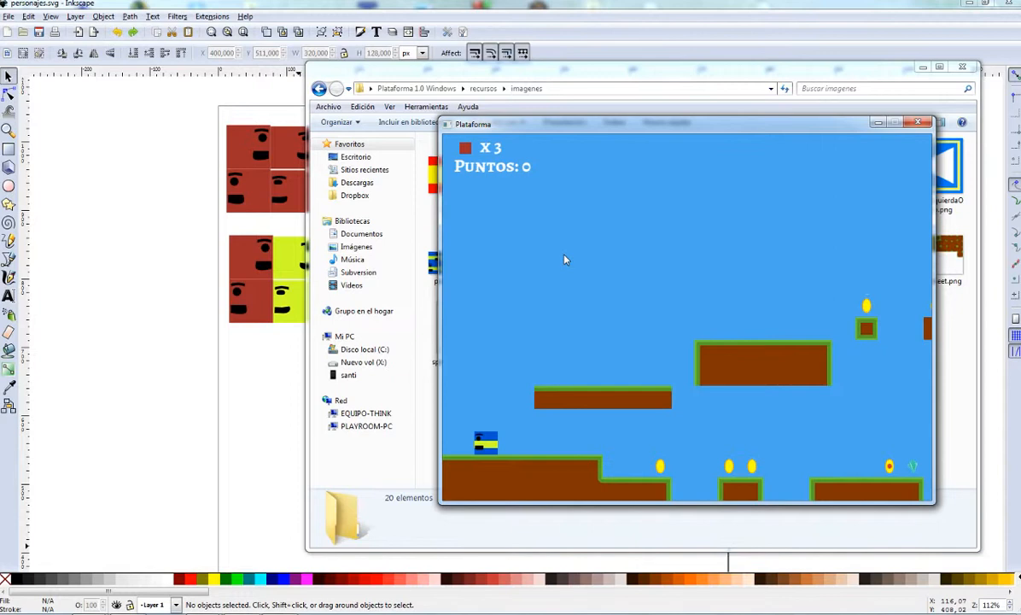
key("p")
key("r")
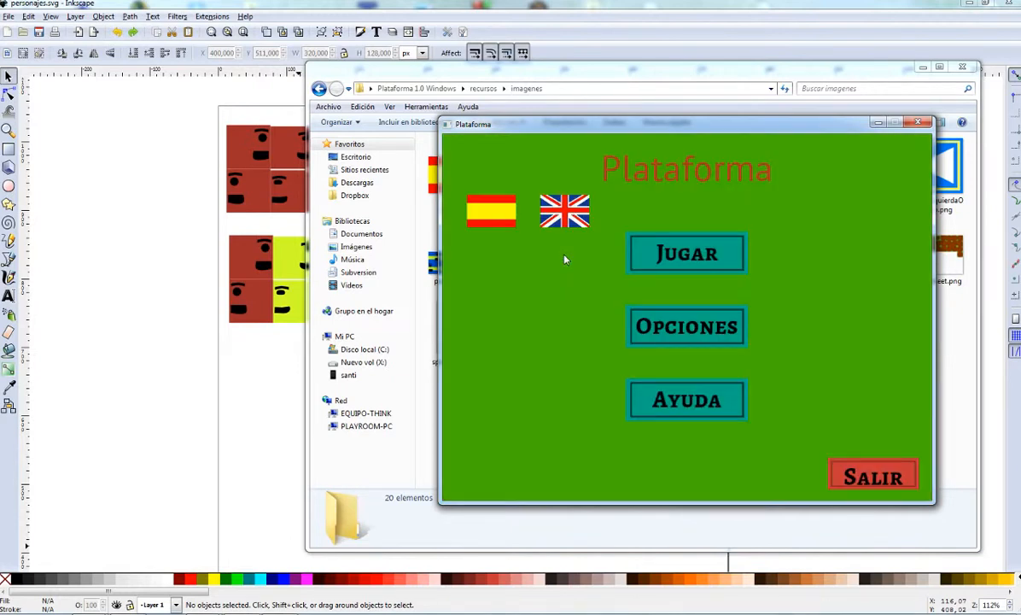
Examine personaje.png, sprite sheet.png and personajes.svg in the imagenes folder
left_click(422, 461)
left_click(446, 266)
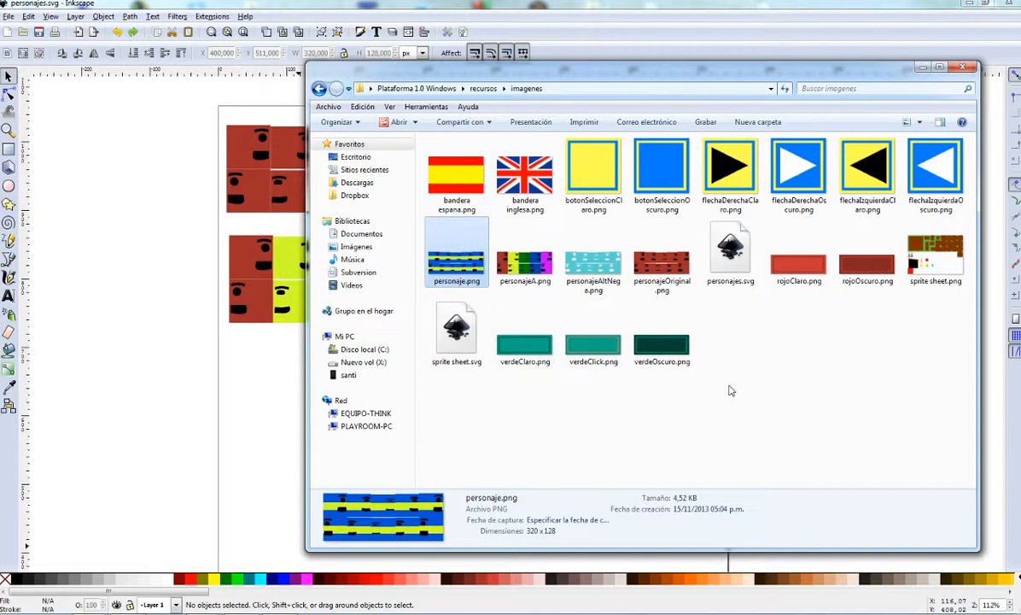
left_click(929, 237)
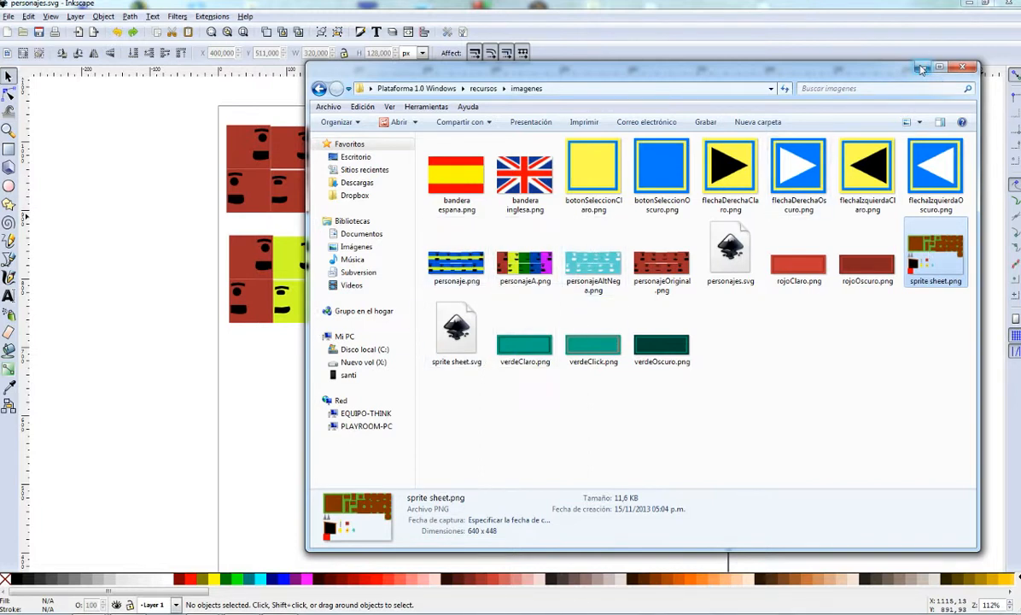
left_click(730, 264)
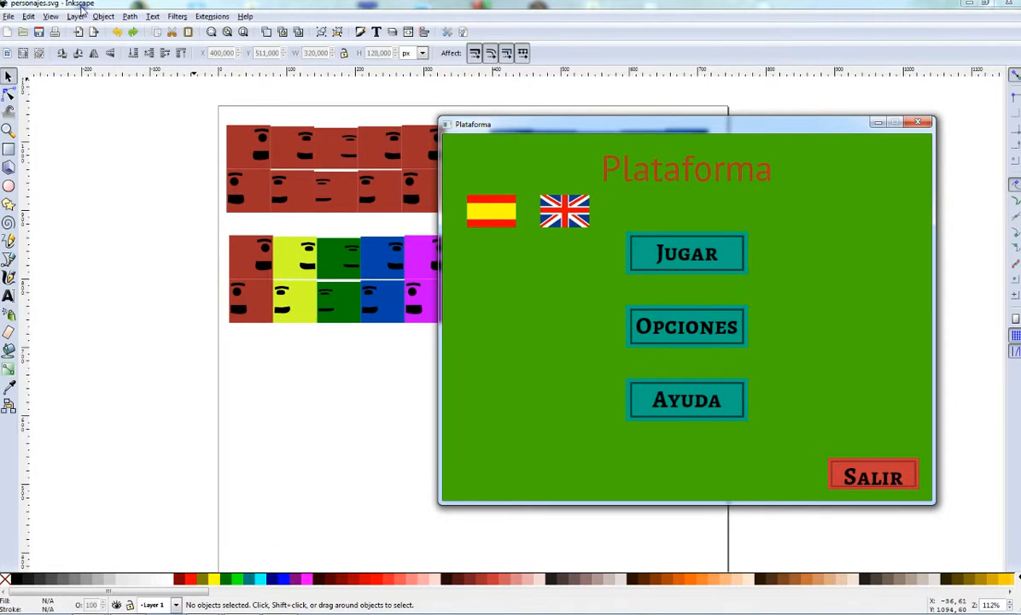
Close the game and view the Descarga page of the Inkscape website in Firefox
key("alt+F4")
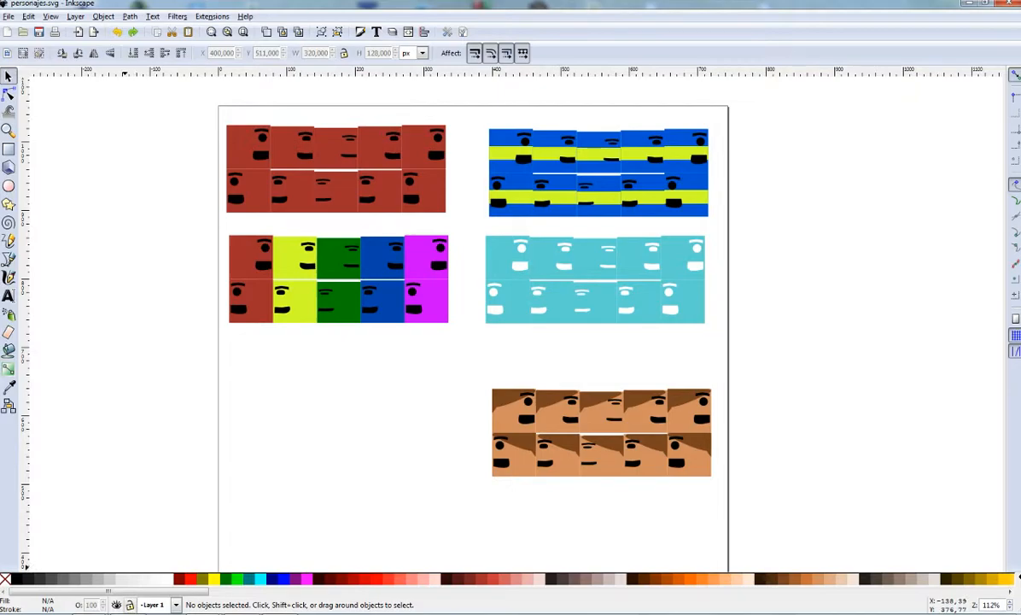
key("alt+Tab")
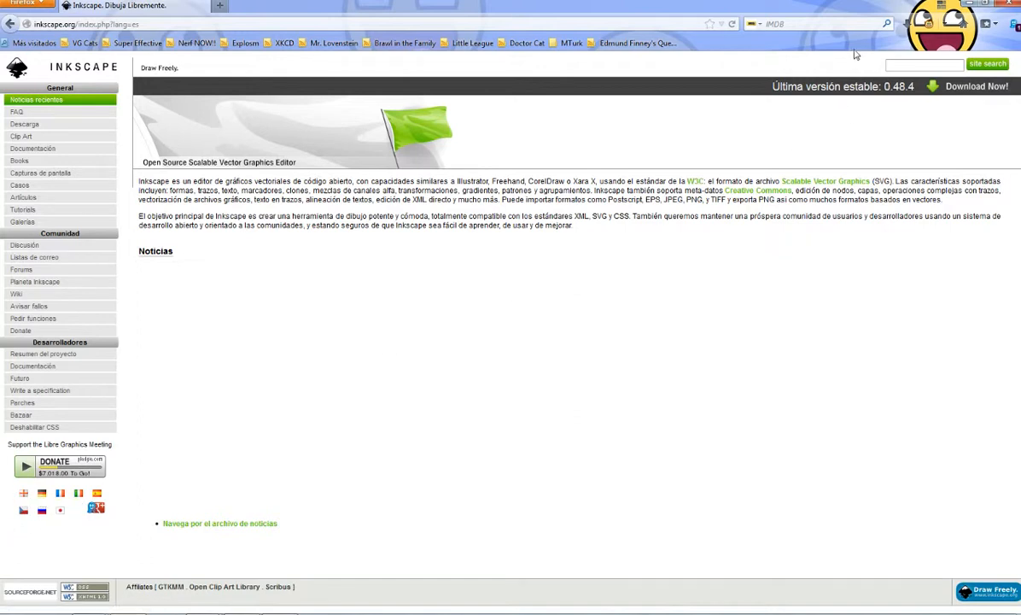
left_click(45, 129)
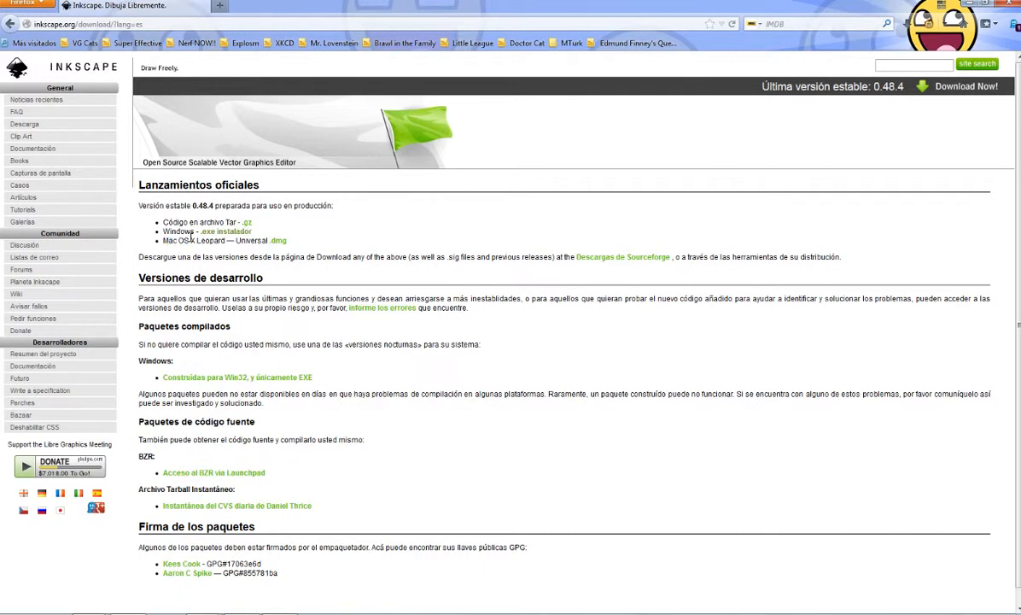
left_click(972, 4)
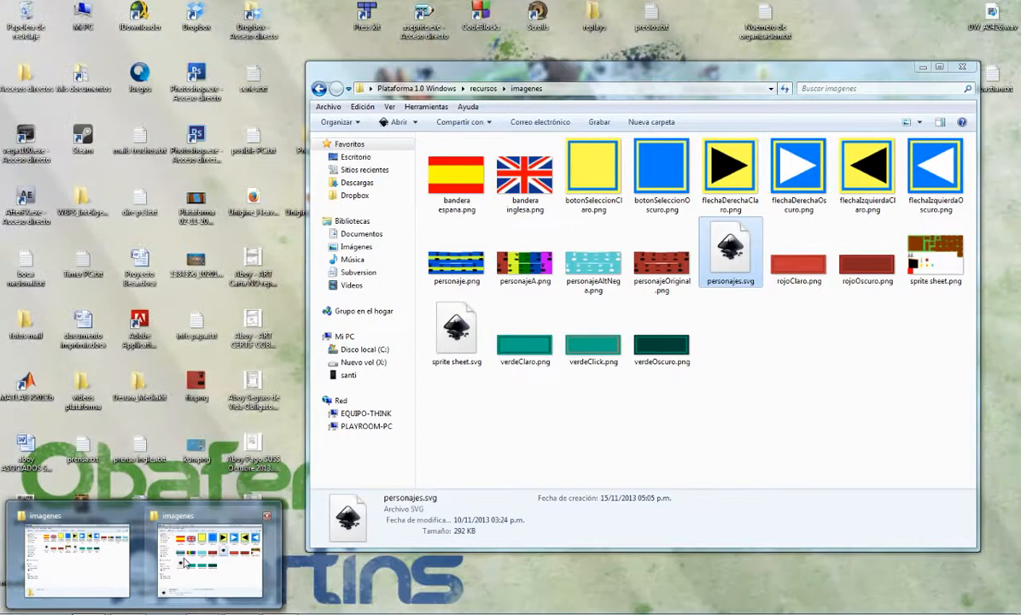
View personajeOriginal.png from the imagenes folder in Microsoft Office Picture Manager, then close the viewer
left_click(205, 546)
left_click(659, 266)
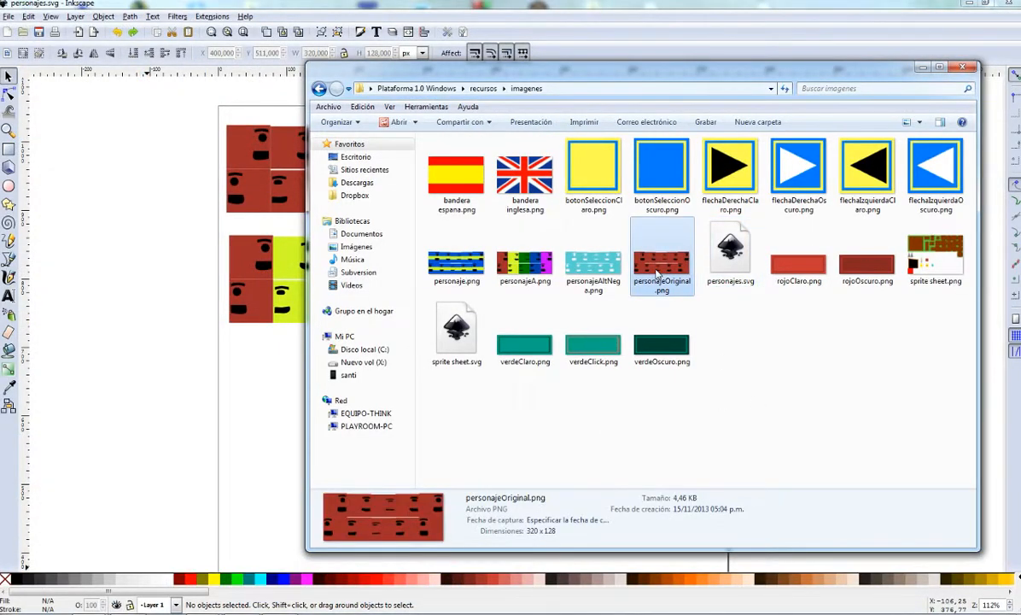
left_click(811, 380)
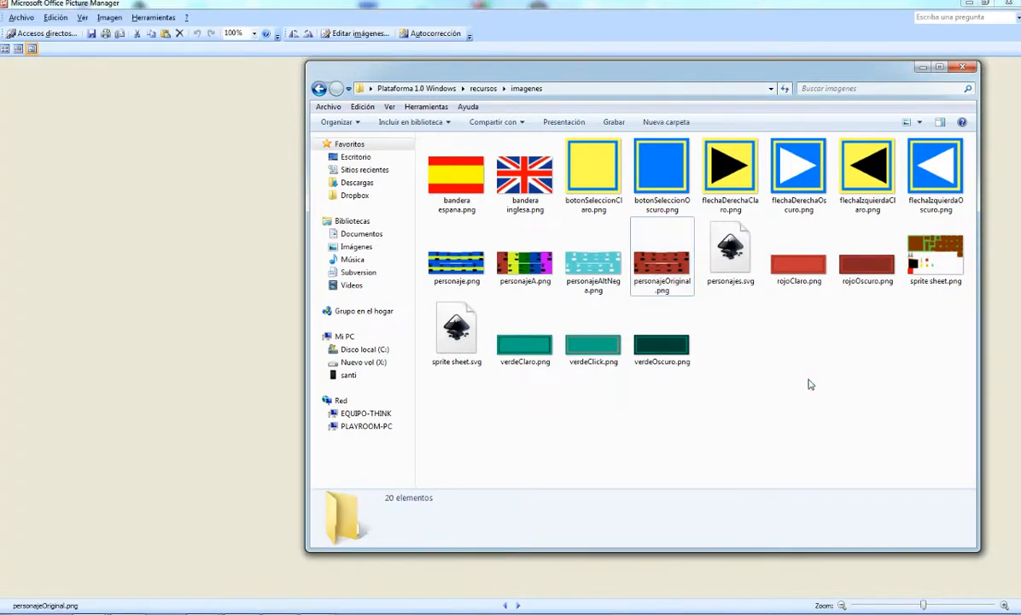
left_click(936, 68)
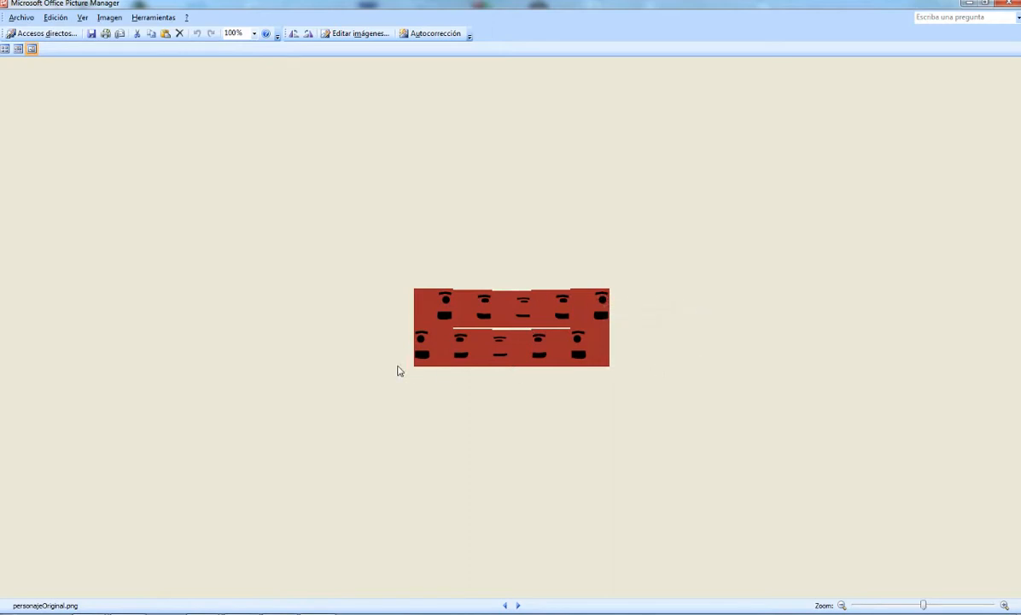
left_click(1010, 4)
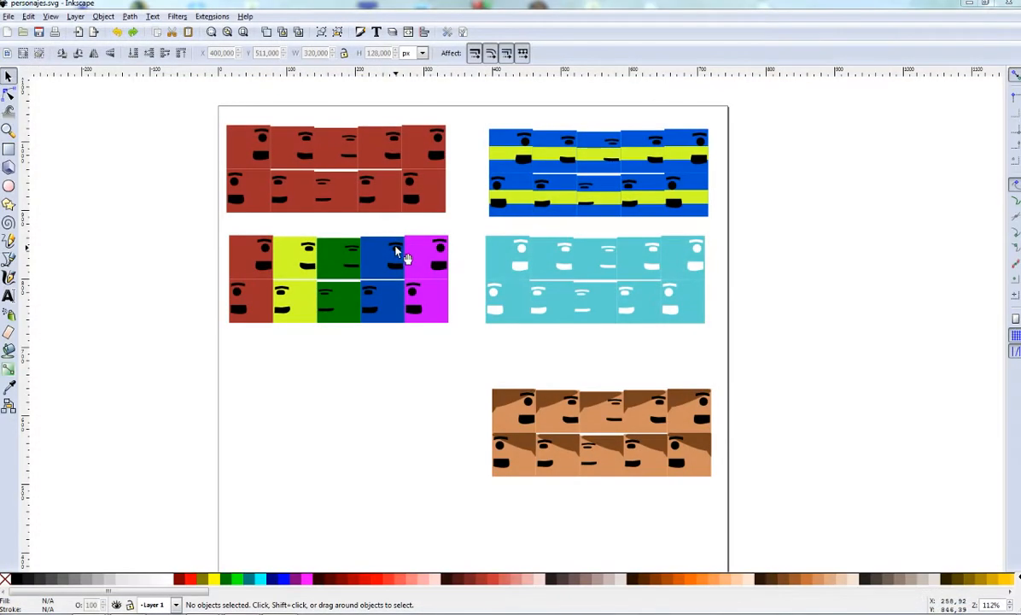
In Inkscape, move the red character sheet into the empty area below the multicoloured one and ungroup its two rows
left_click_drag(339, 175, 346, 453)
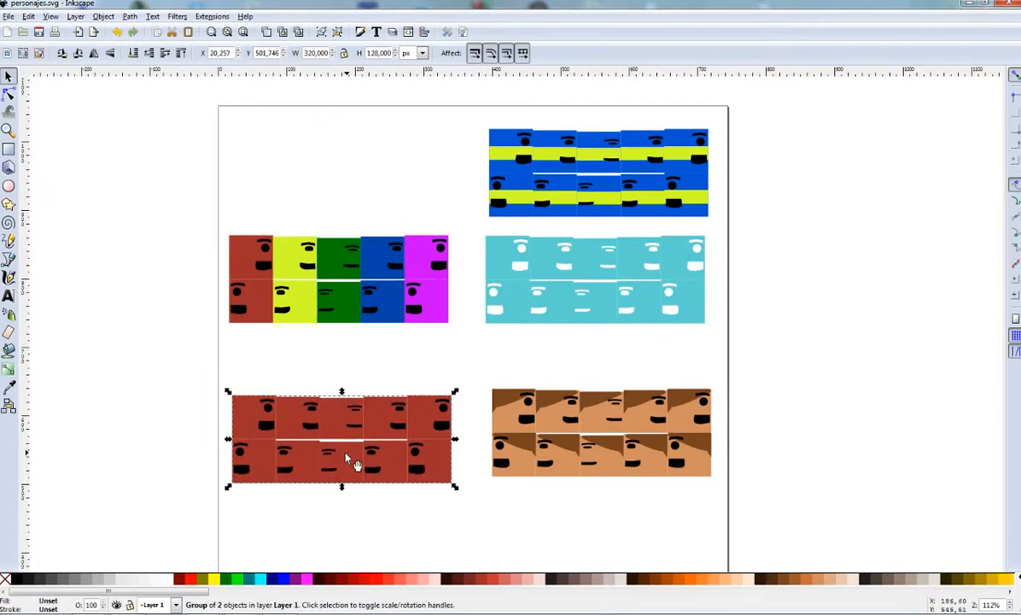
left_click(337, 31)
key("Escape")
Place the red left-facing row directly above the right-facing row and line the two rows up
left_click_drag(299, 423, 302, 380)
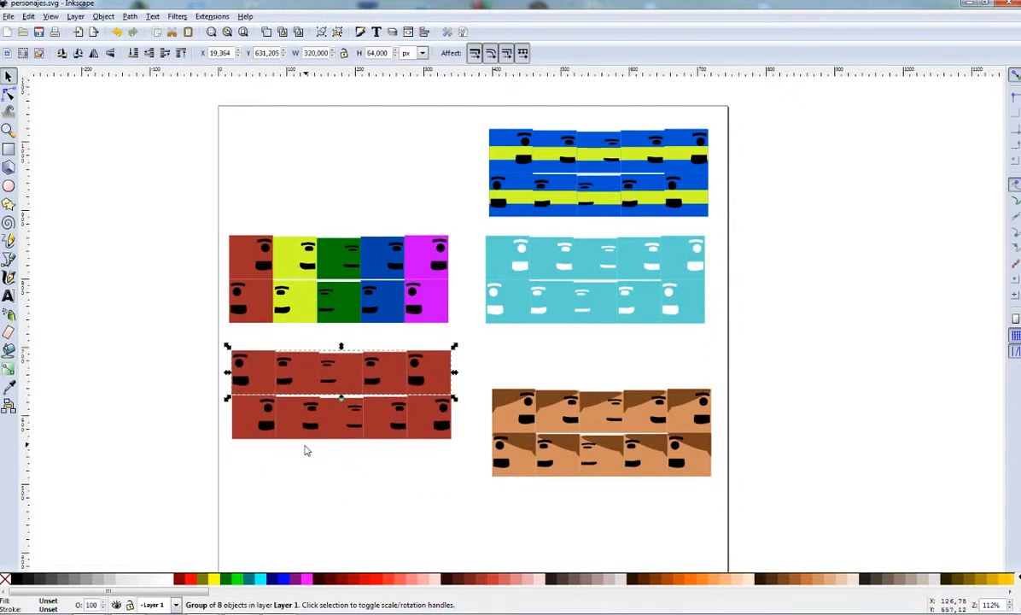
left_click(282, 424)
left_click_drag(280, 422, 285, 423)
left_click(185, 358)
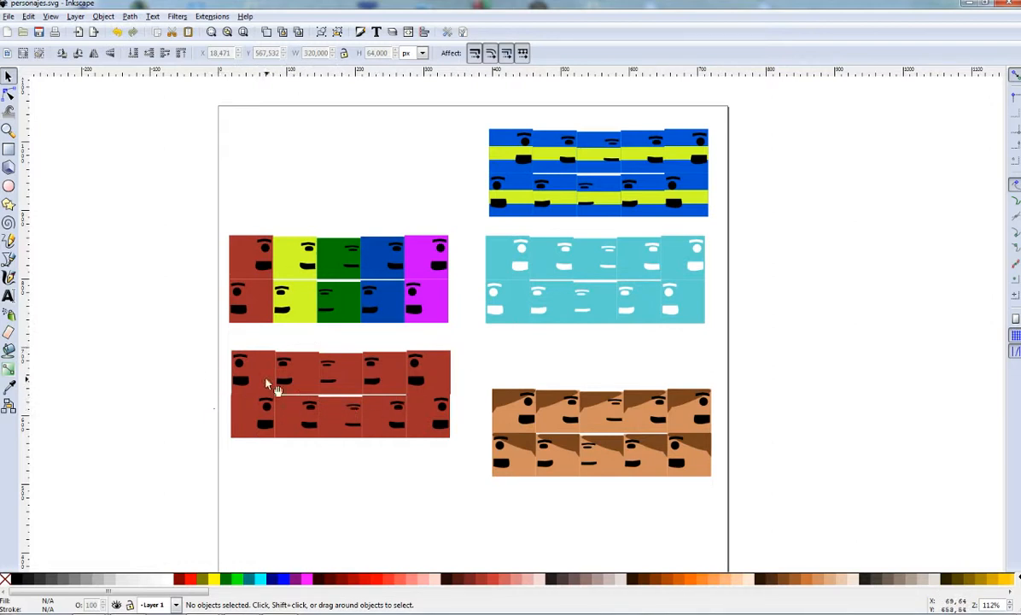
scroll(145, 375, "down", 1)
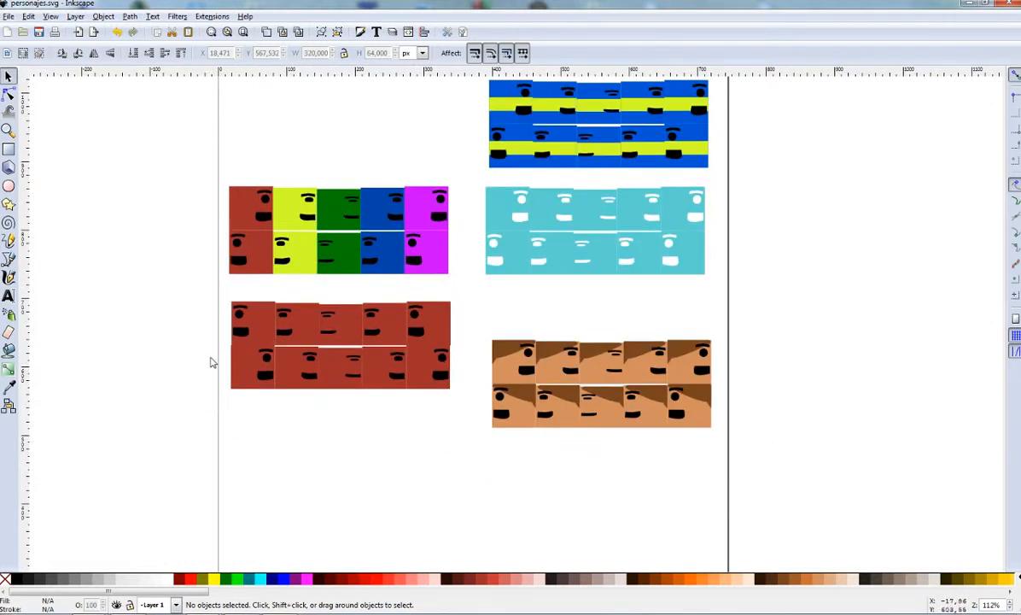
Show the grid and move both red rows down into the empty area, keeping the left-facing row above the other
left_click(52, 18)
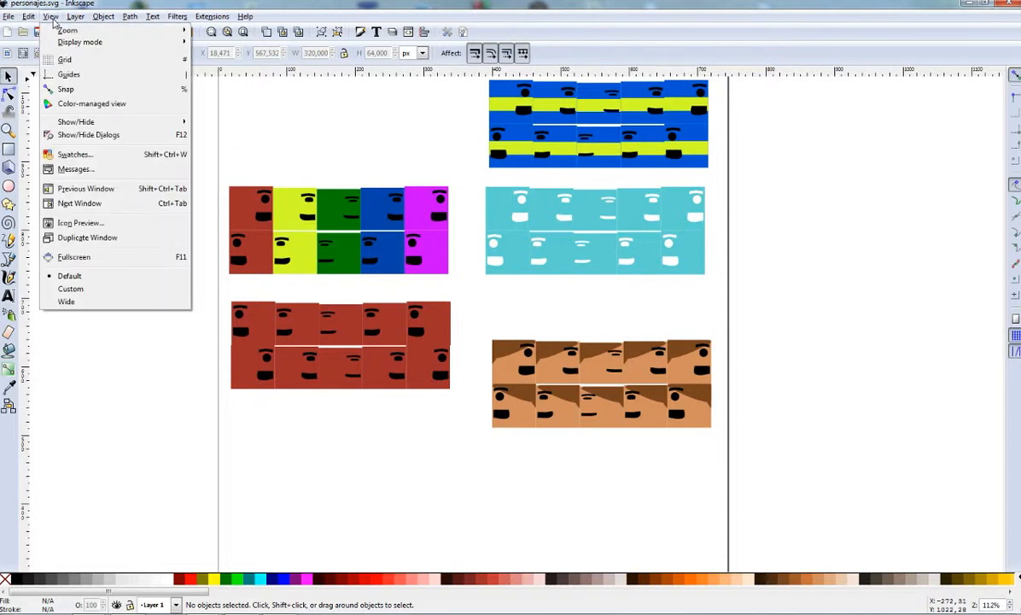
left_click(65, 60)
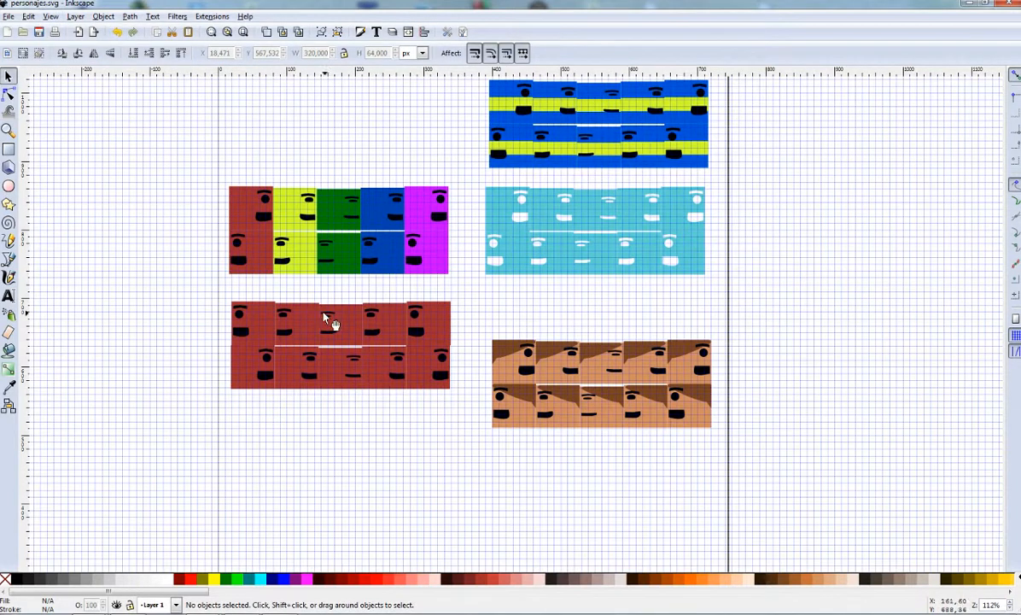
left_click_drag(286, 324, 290, 430)
left_click(237, 450)
scroll(238, 451, "down", 1)
left_click_drag(262, 307, 271, 411)
left_click(210, 438)
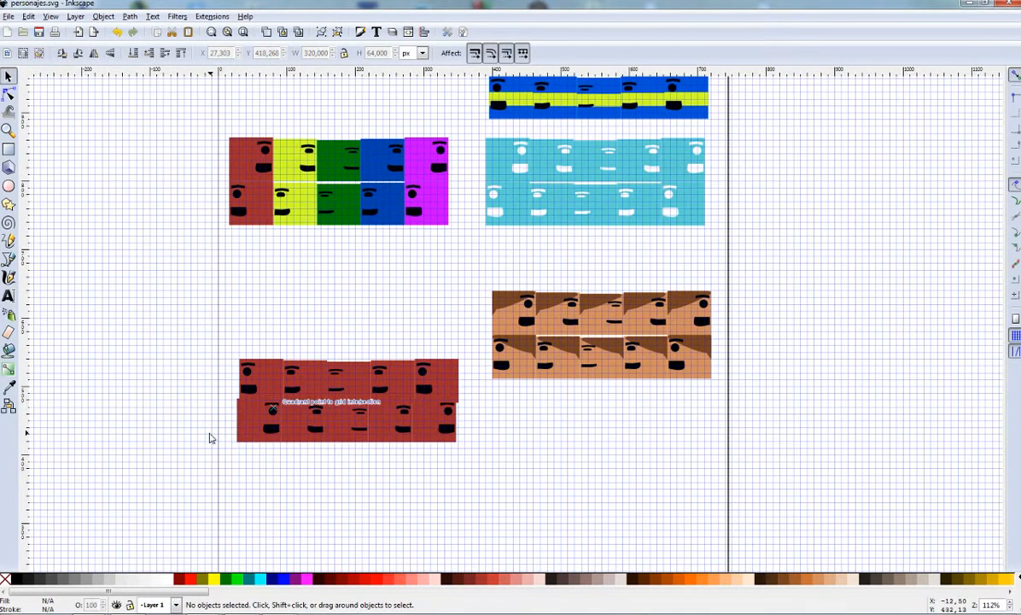
Position the upper red row at X 30 and Y 475 px
left_click(254, 380)
double_click(220, 53)
type("30")
key("Return")
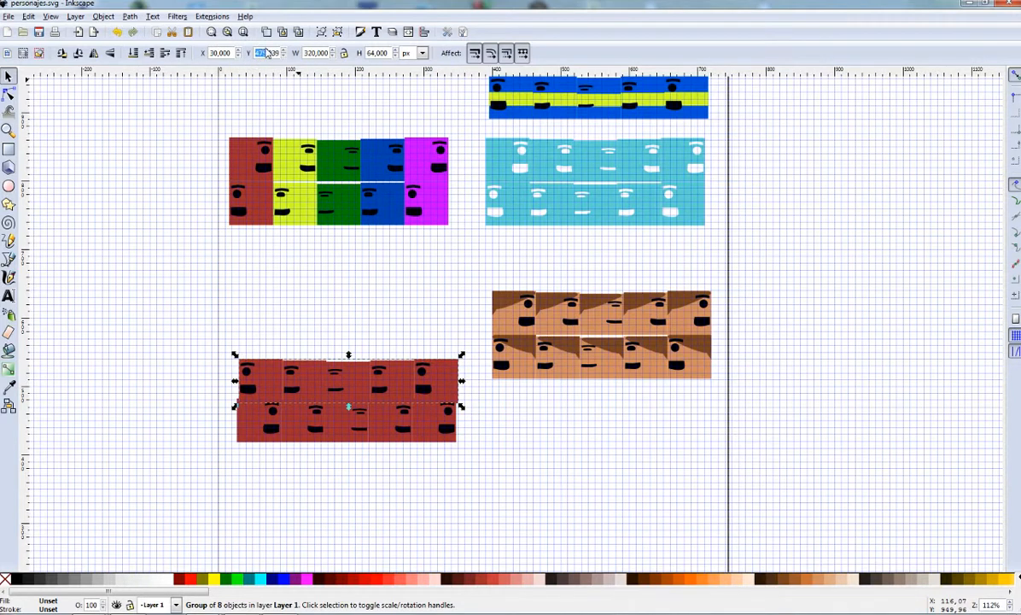
type("475")
left_click(190, 364)
Set the lower red row's X position to 30 px so it aligns with the upper row
left_click(294, 427)
type("30")
key("Return")
left_click(246, 444)
left_click(268, 426)
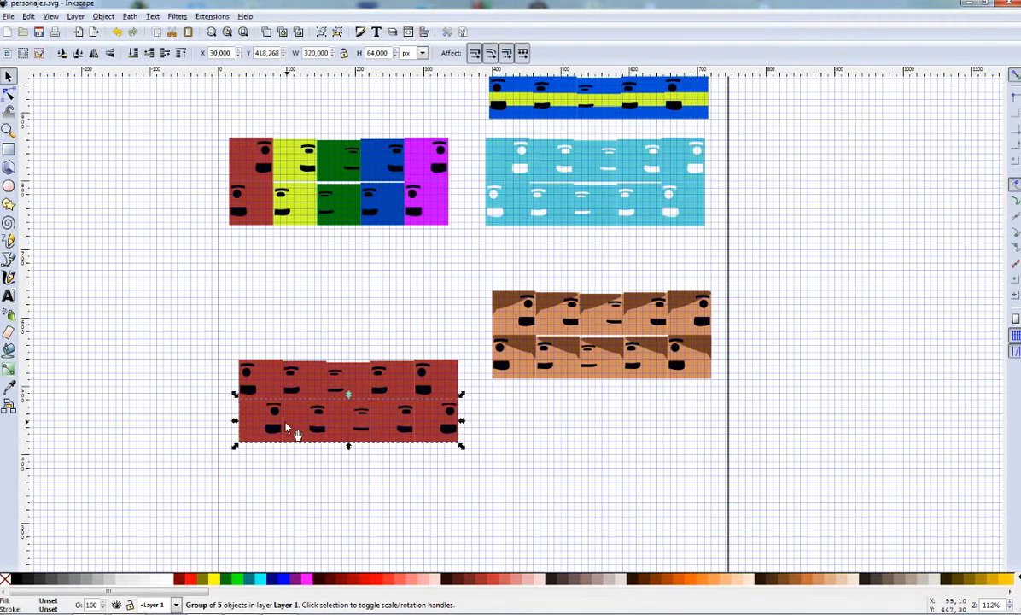
Check both red rows' coordinates and subtract the 64 px row height from 475 in the Windows Calculator
left_click(253, 351)
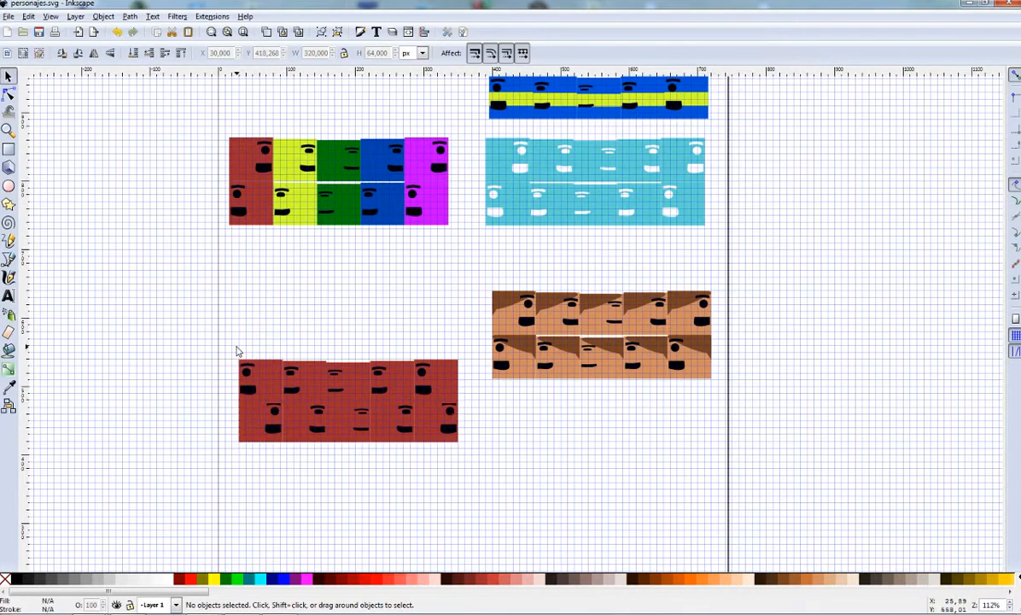
left_click(279, 368)
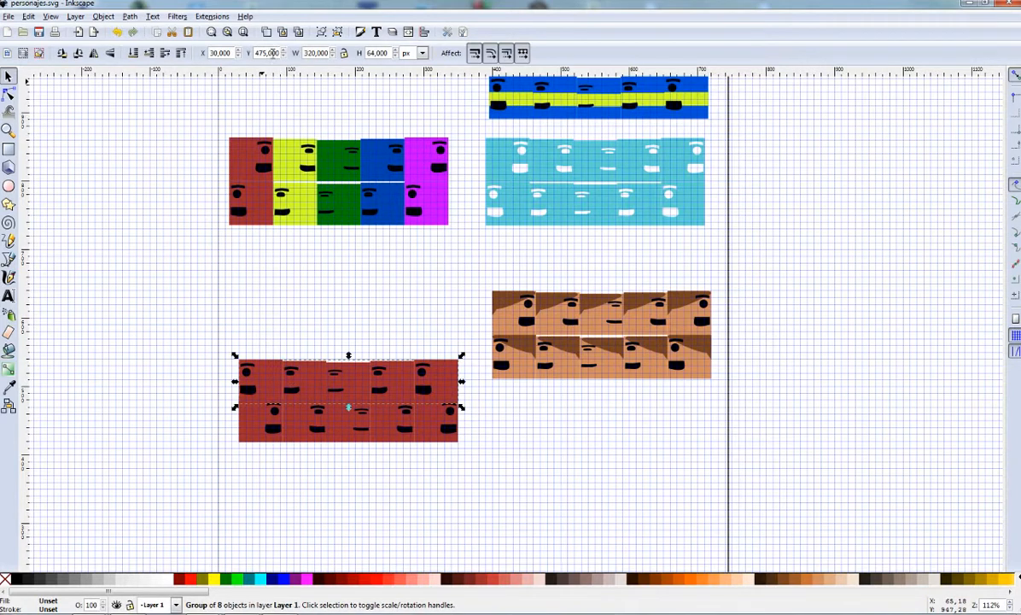
left_click(274, 421)
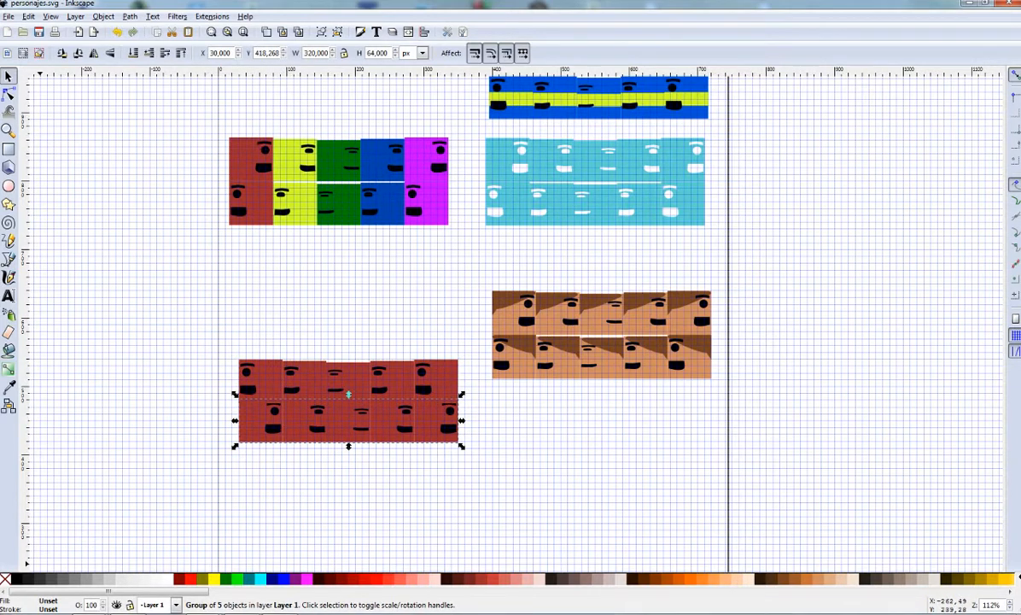
key("super")
left_click(72, 366)
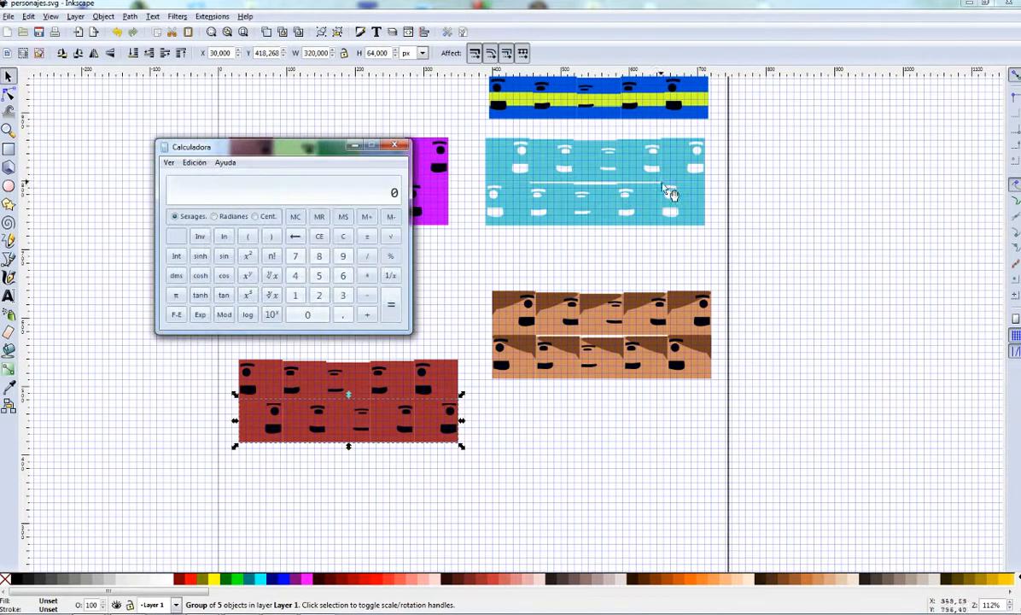
left_click_drag(297, 155, 383, 158)
type("475")
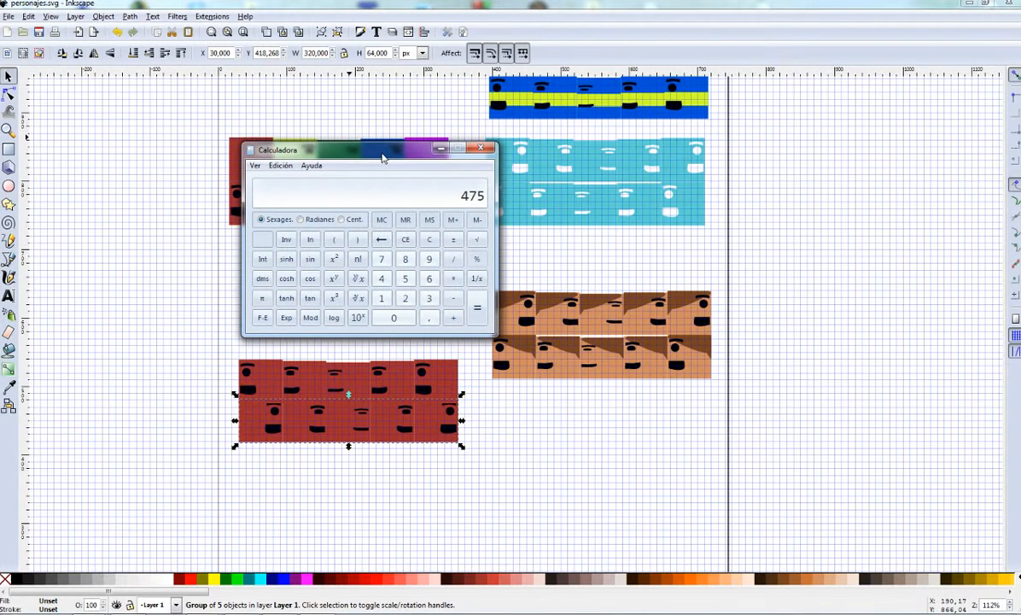
type(" - 411")
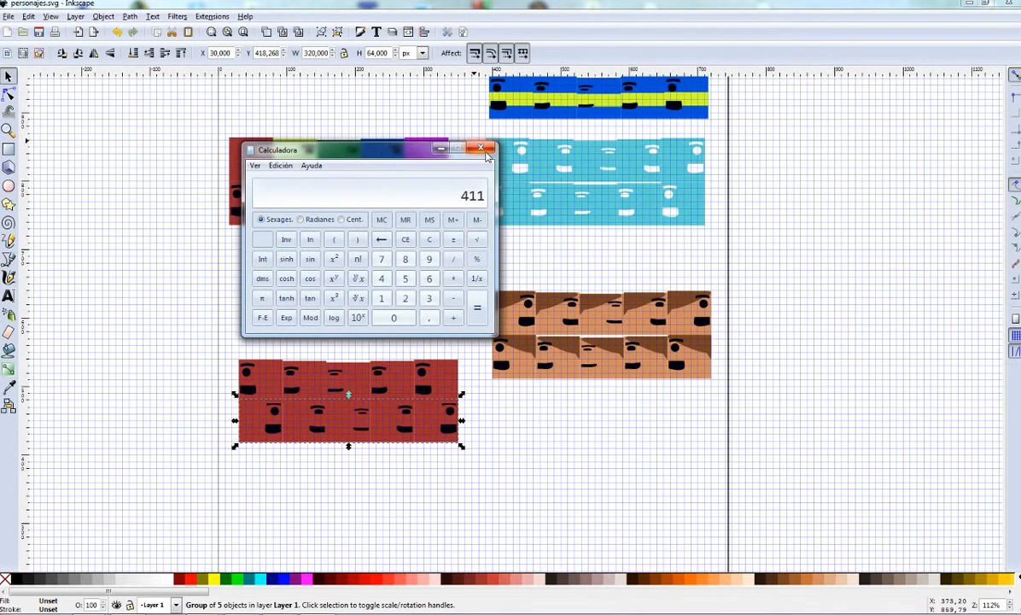
Minimize the calculator and set the lower red row's Y position to 411 px in Inkscape
left_click(440, 149)
double_click(265, 53)
type("411")
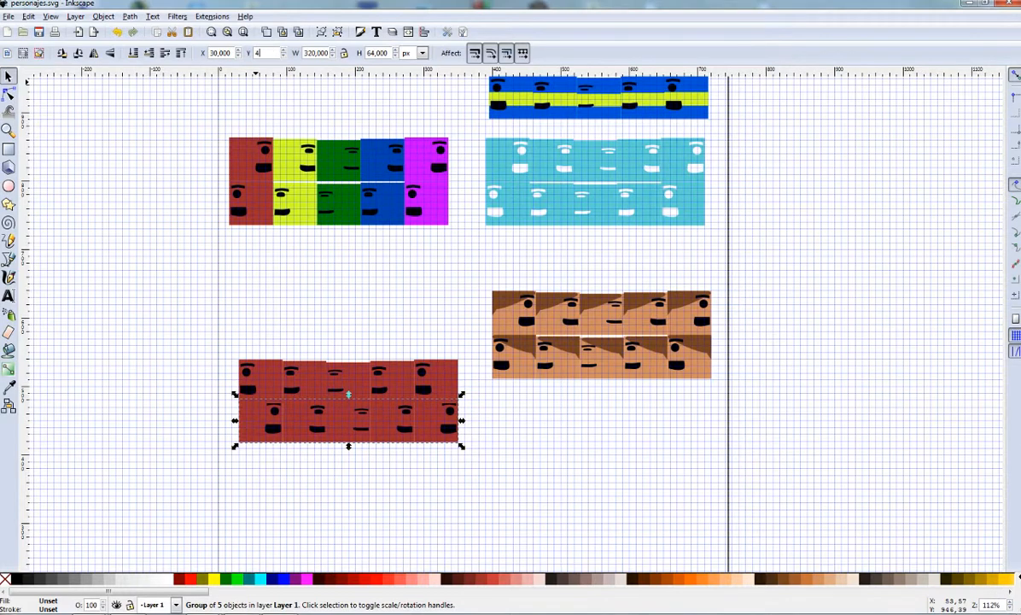
key("Return")
left_click(106, 300)
Hide the grid and group the two red rows into one sheet
left_click_drag(201, 297, 466, 473)
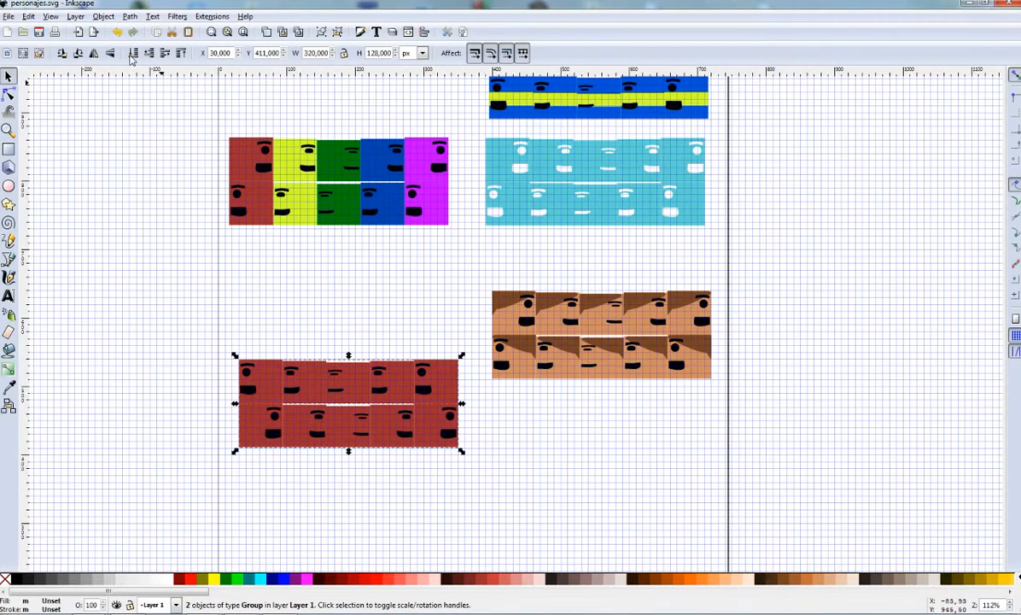
left_click(50, 18)
left_click(77, 68)
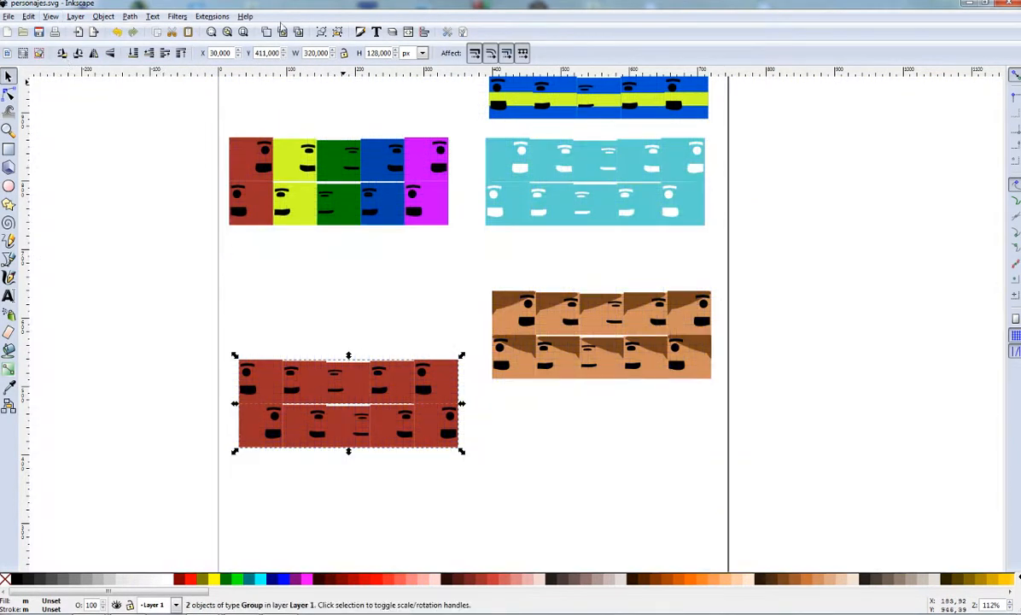
left_click(322, 32)
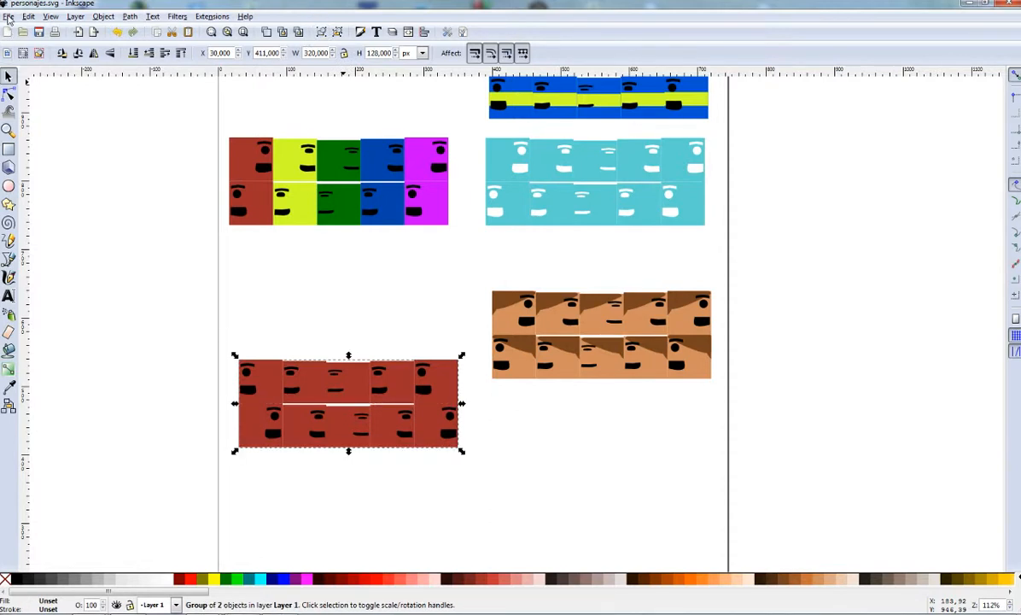
Export the grouped red sheet as a bitmap named MJ.png in the imagenes folder and close the export dialog
left_click(8, 17)
left_click(54, 141)
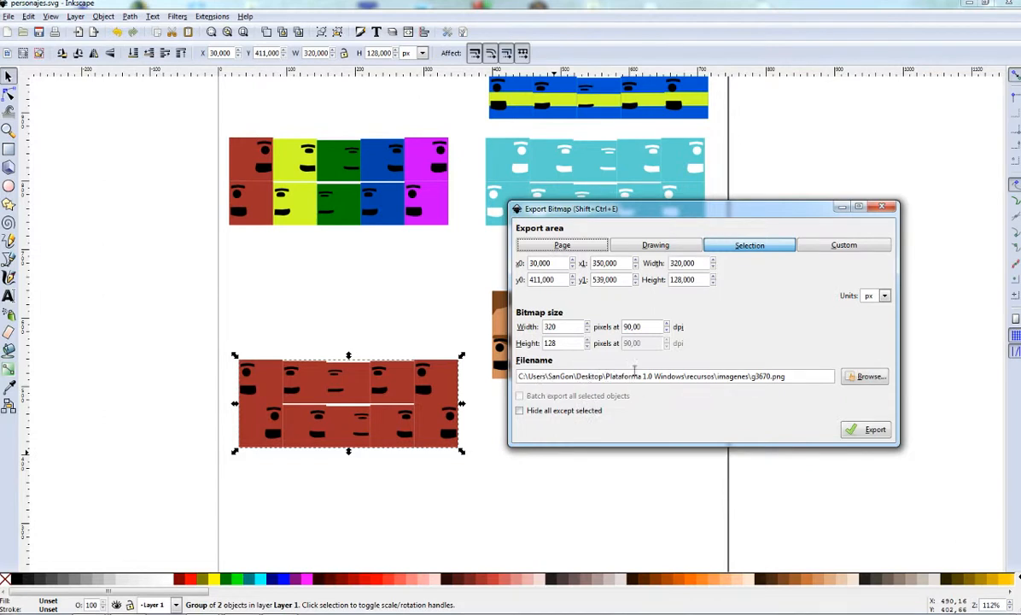
left_click_drag(770, 376, 755, 377)
key("BackSpace")
key("BackSpace")
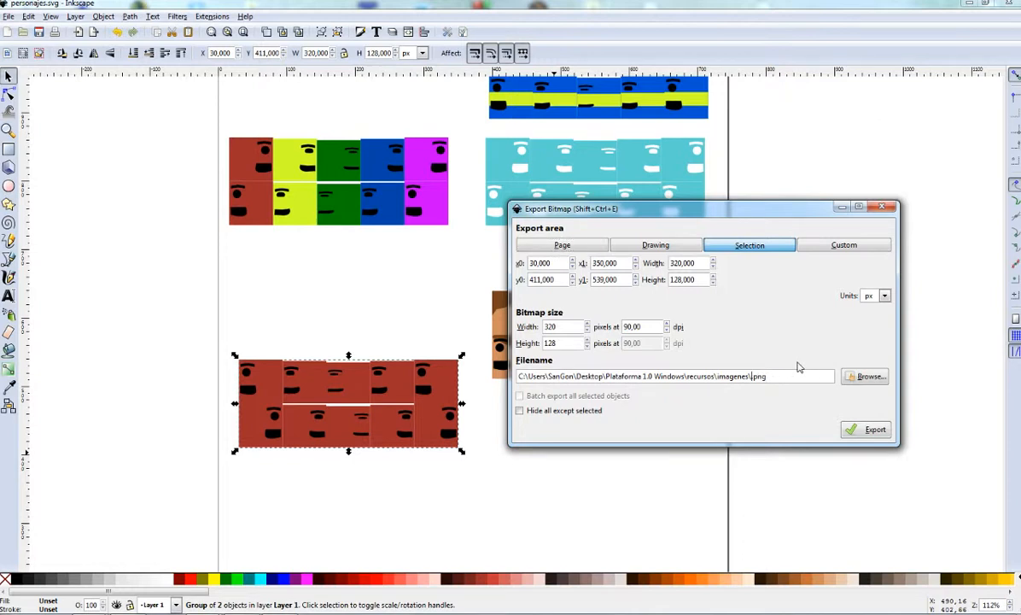
type("MJ")
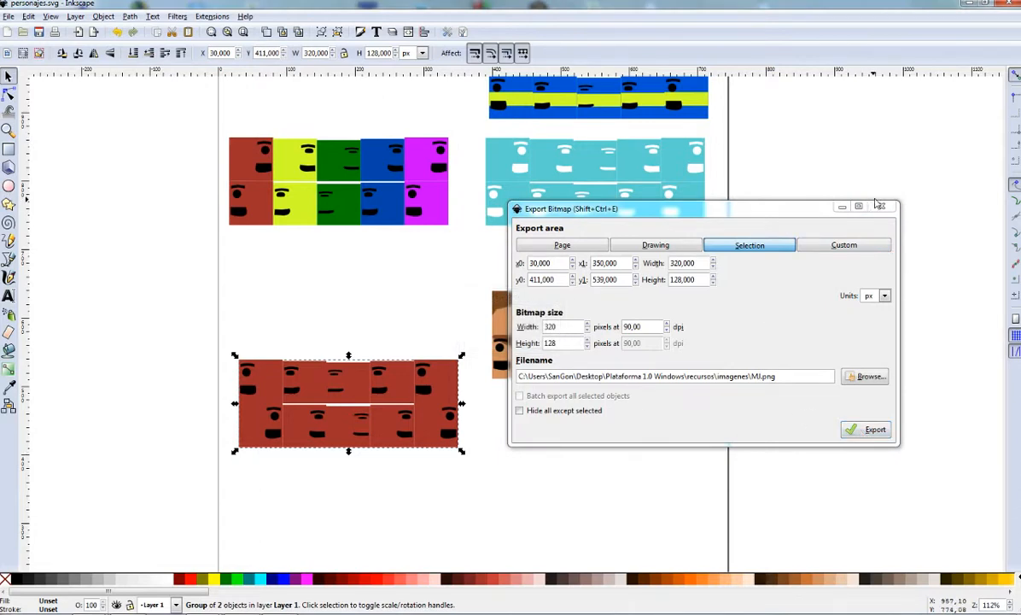
left_click(881, 206)
Minimize Inkscape, open the recursos\imagenes folder of Plataforma 1.0 Windows in Explorer and select MJ.png
left_click(965, 4)
double_click(832, 403)
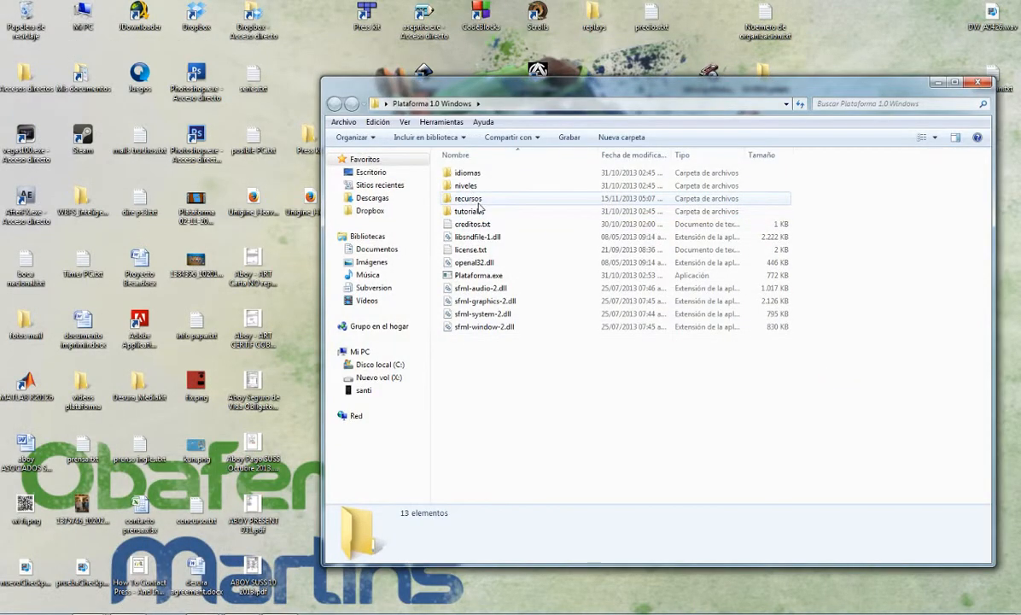
double_click(481, 200)
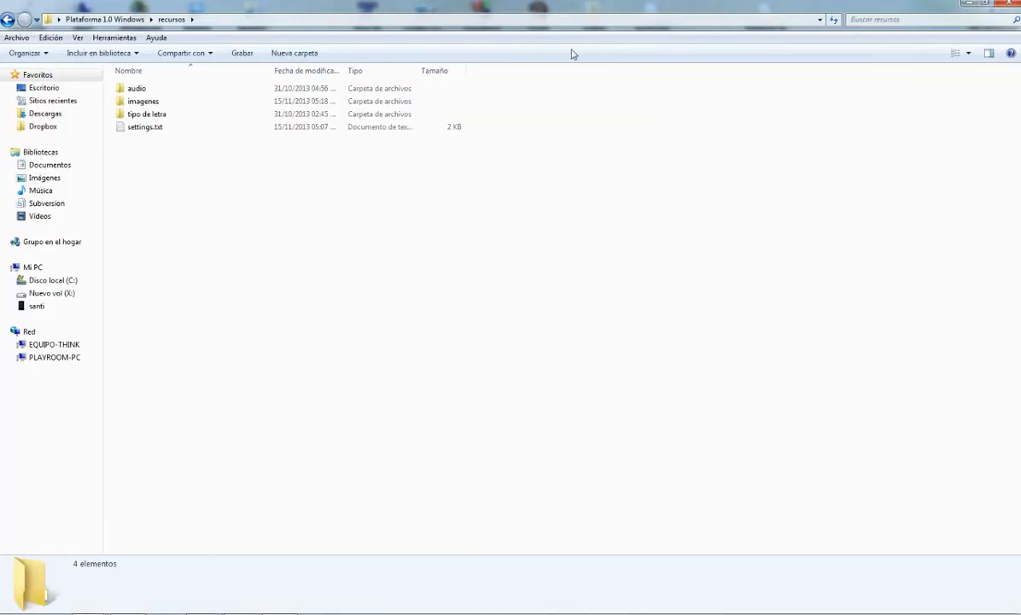
double_click(906, 81)
double_click(143, 102)
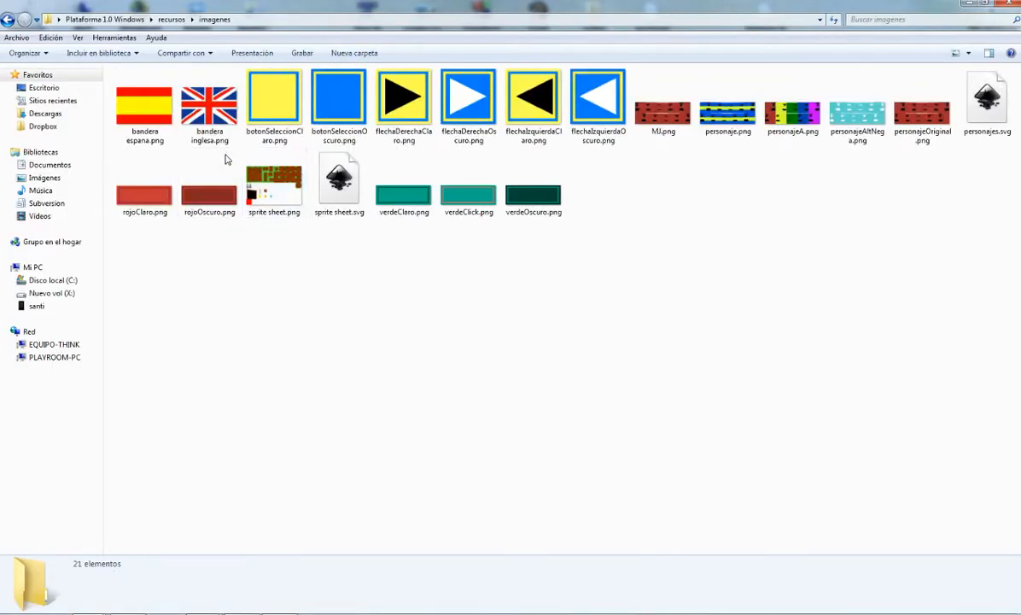
left_click(663, 115)
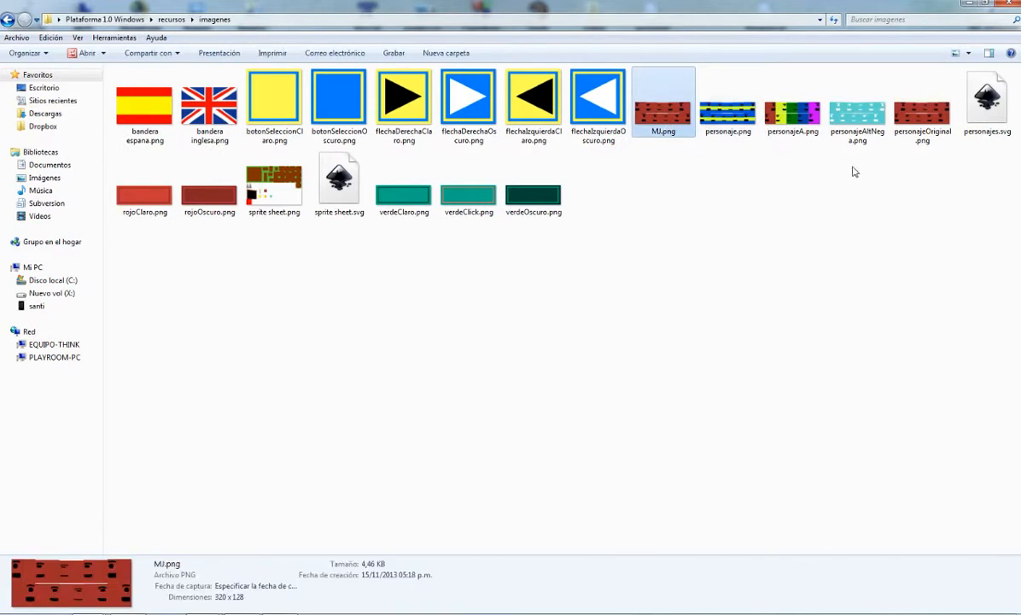
Rename the blue and yellow sheet personaje.png as personajeamarillo.png
left_click(727, 137)
left_click(728, 135)
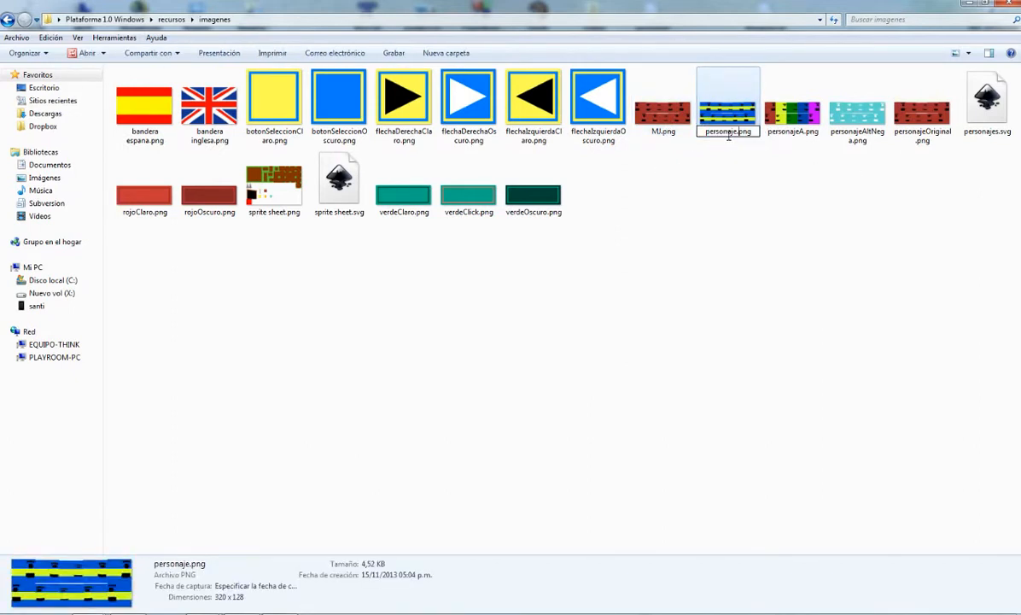
type("amarillo")
key("Return")
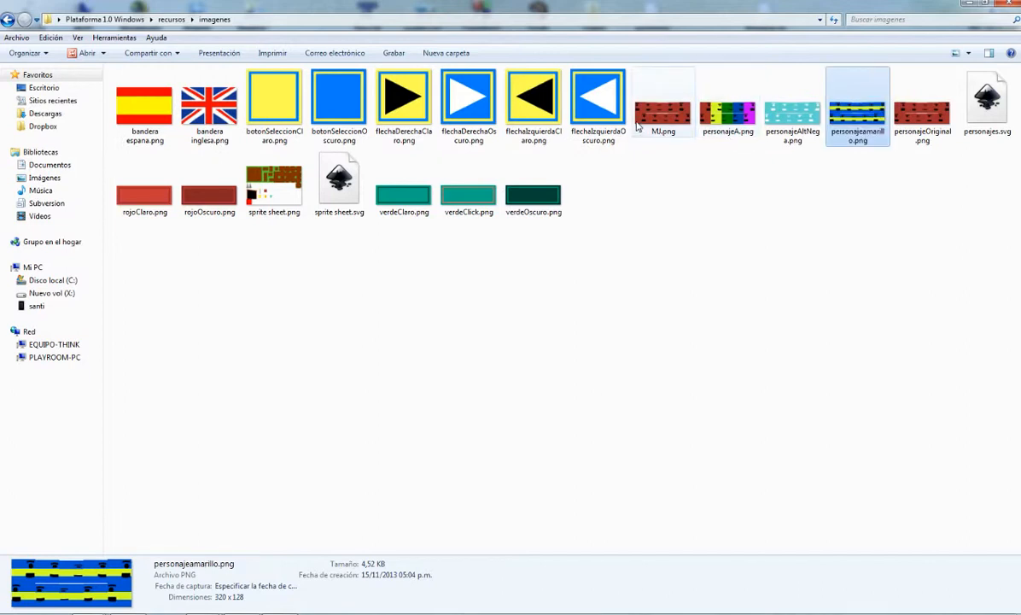
Rename MJ.png as personaje.png so the game uses the new sheet
left_click(649, 115)
key("F2")
type("persona")
type("je")
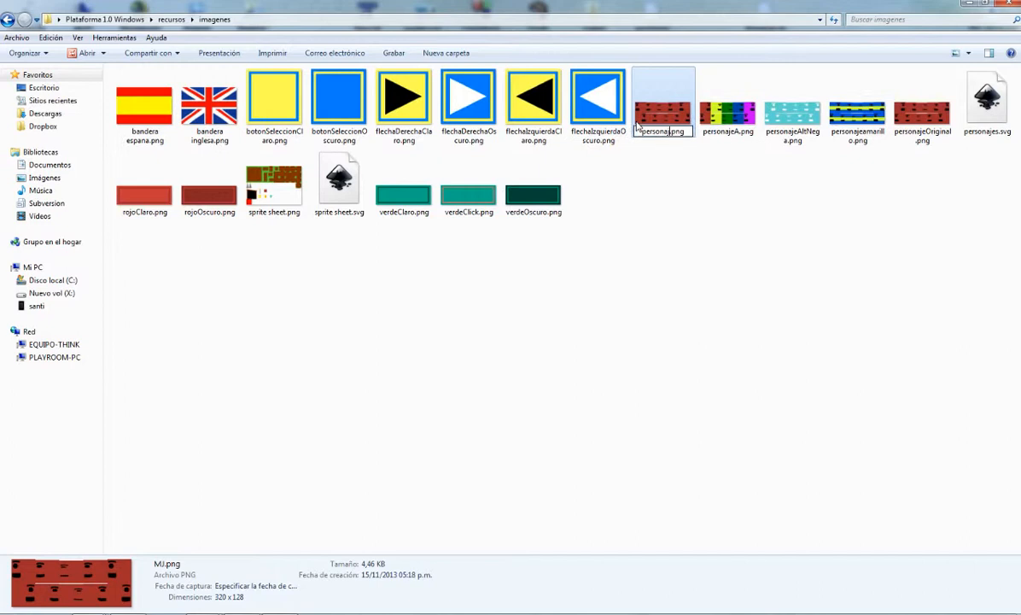
key("Return")
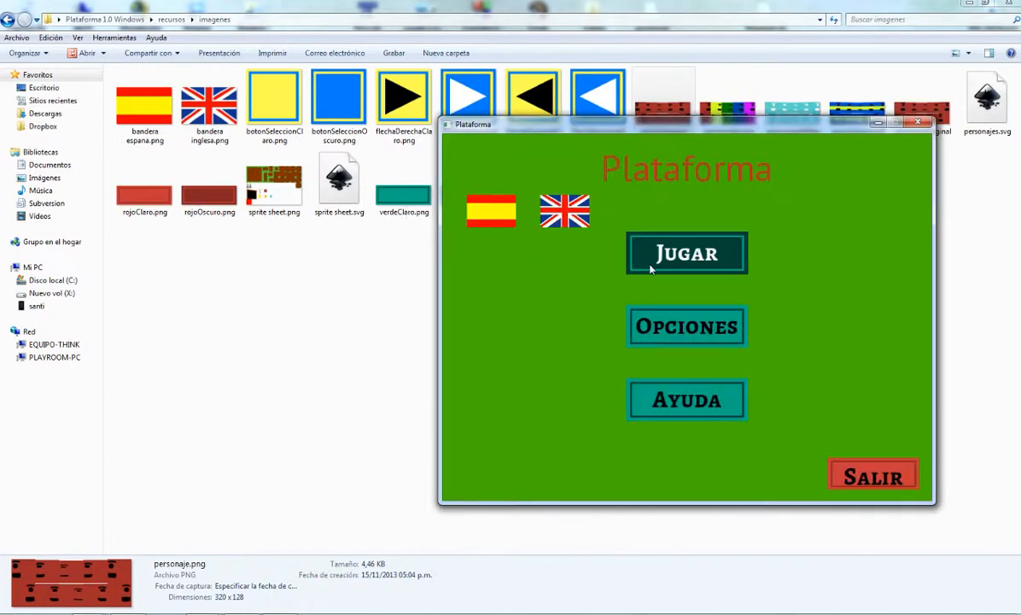
Start a level in the Plataforma game, walk the character back and forth to check the new sprites, and close the game
left_click(666, 313)
left_click(515, 242)
key("Right")
key("Left")
key("Right")
key("Left")
key("Left")
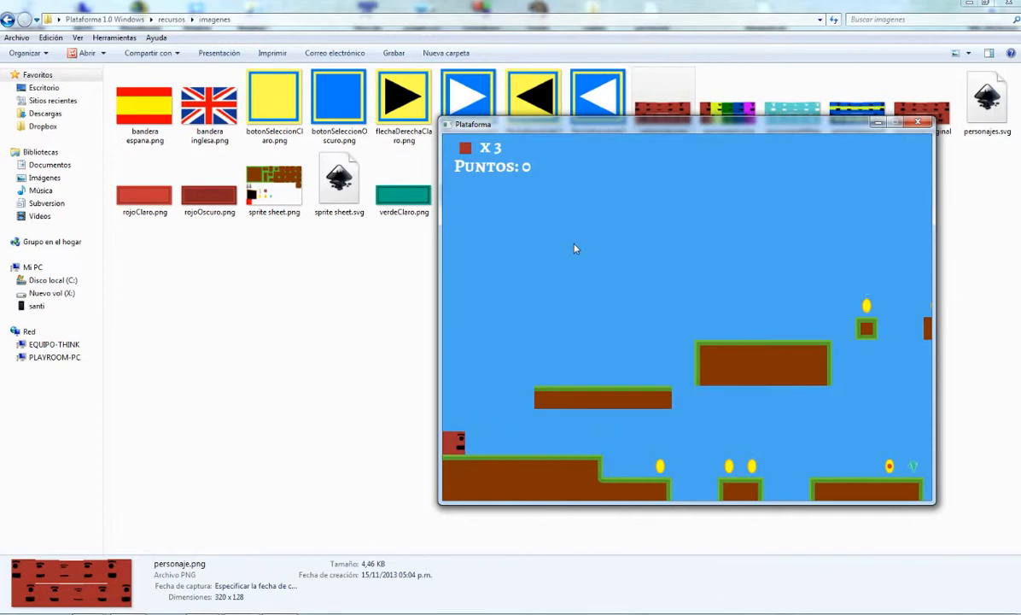
key("Right")
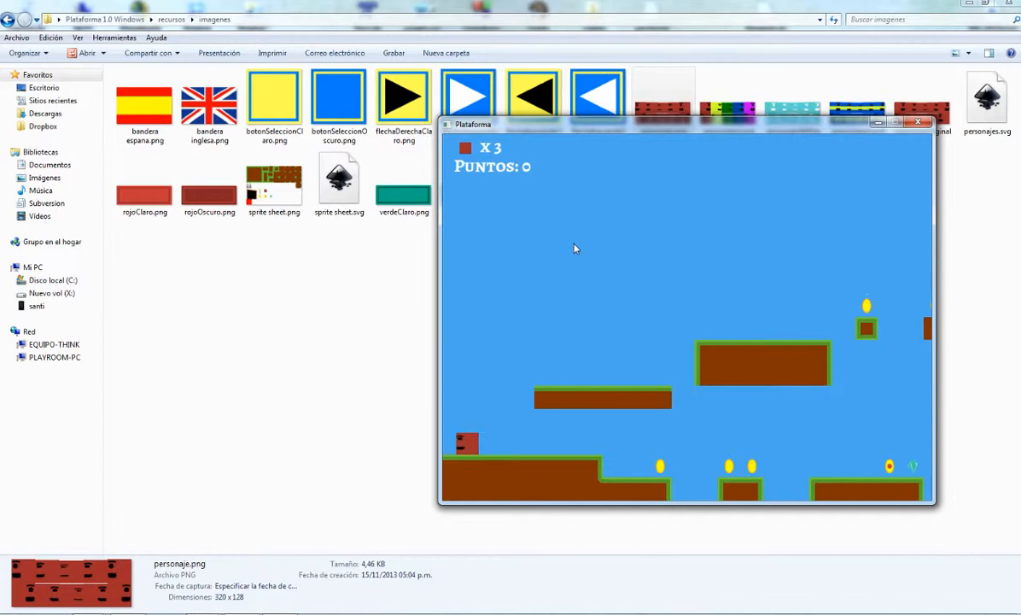
key("Left")
key("Right")
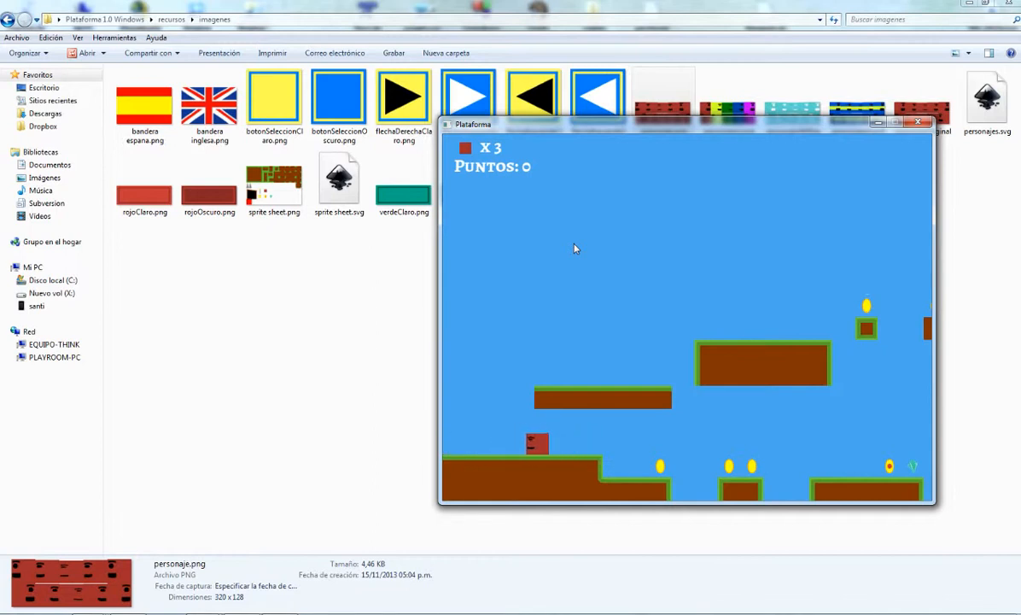
key("Escape")
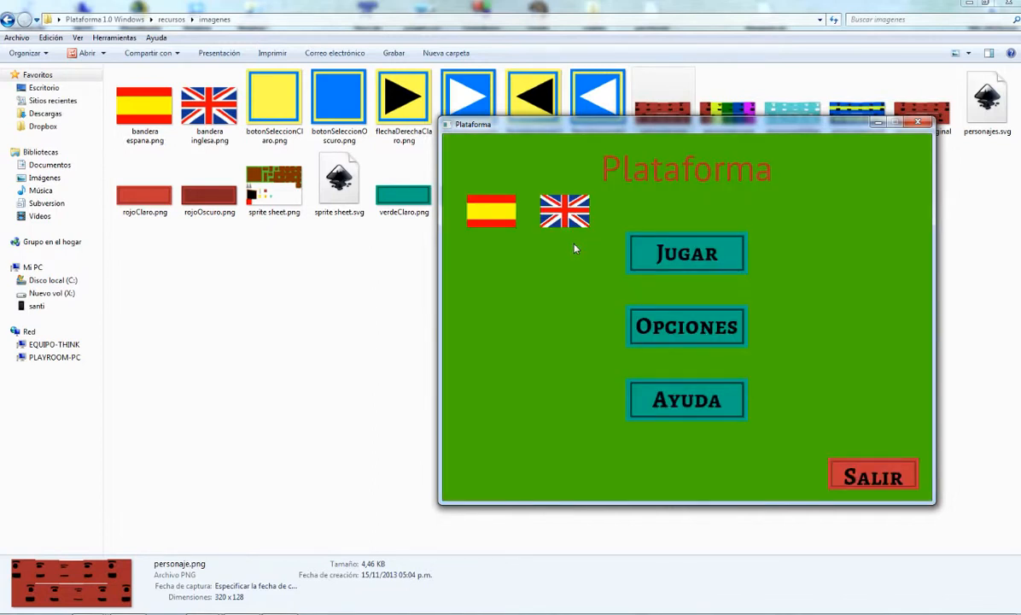
left_click(917, 122)
Open personaje.png from the imagenes folder in Paint
left_click(781, 145)
left_click(651, 124)
right_click(684, 126)
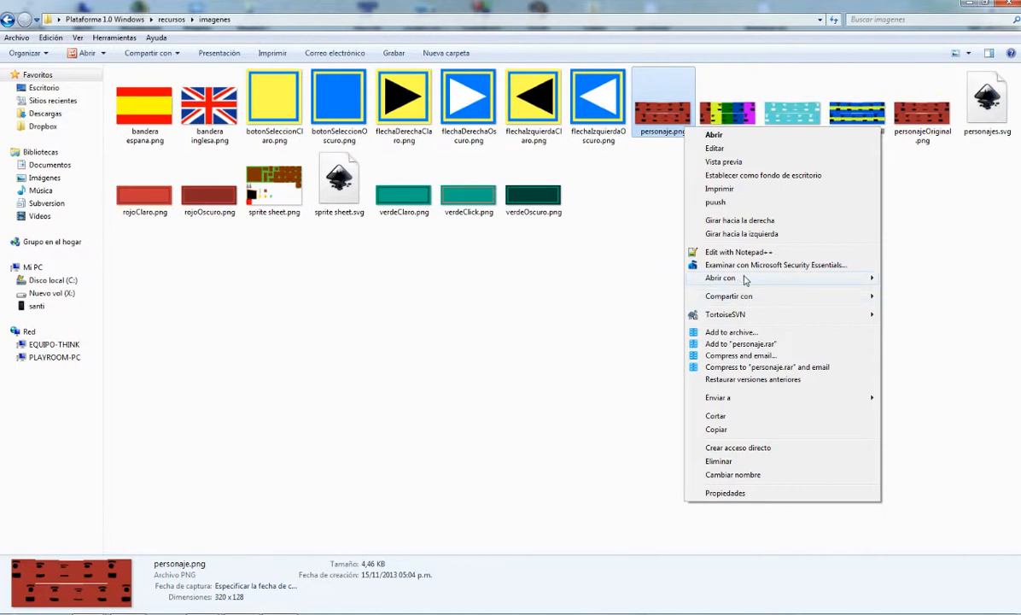
mouse_move(751, 282)
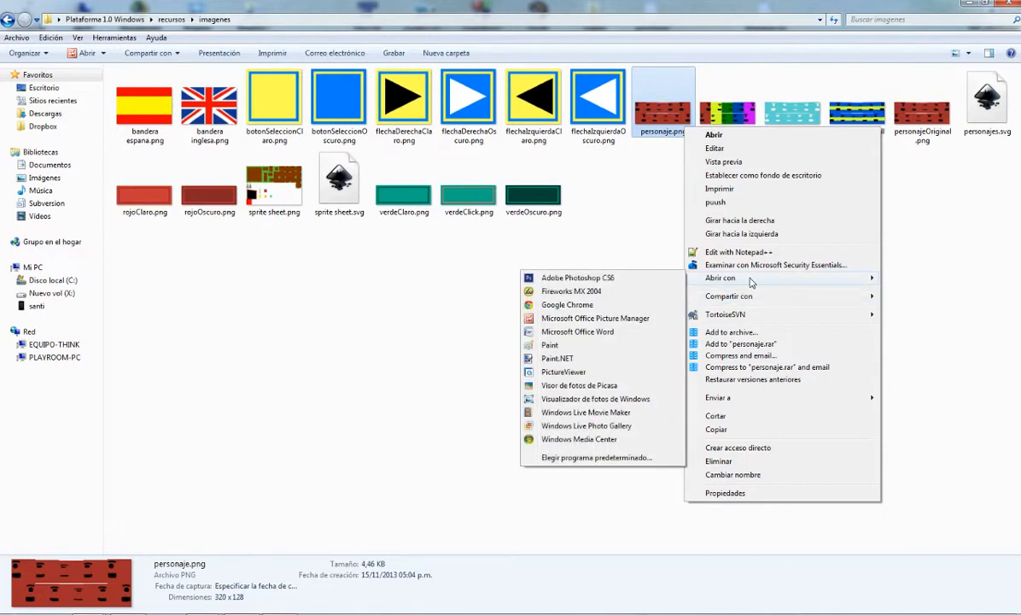
left_click(588, 345)
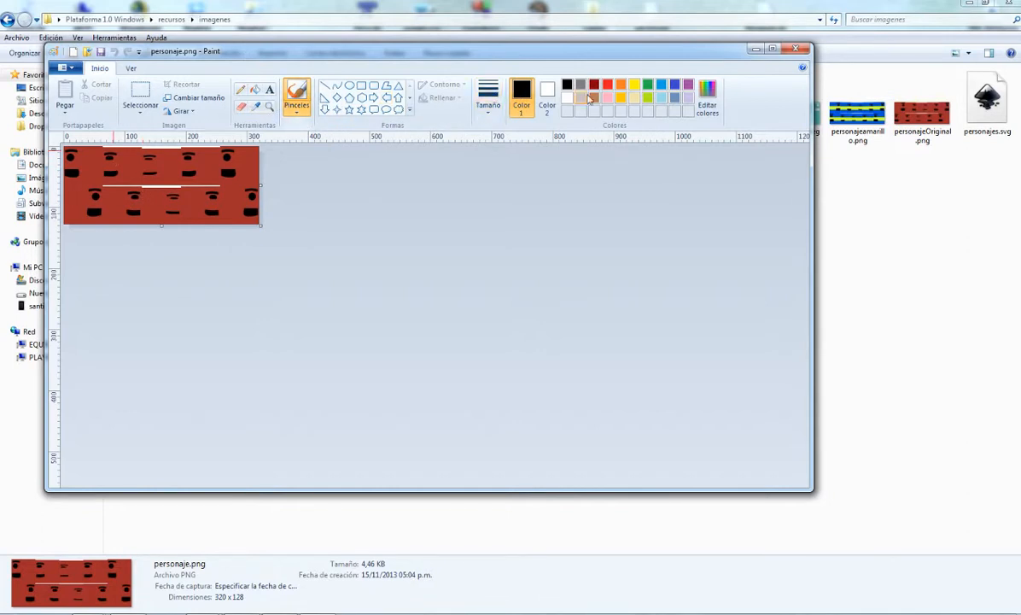
Fill the red background of the character sheet with yellow
left_click(636, 97)
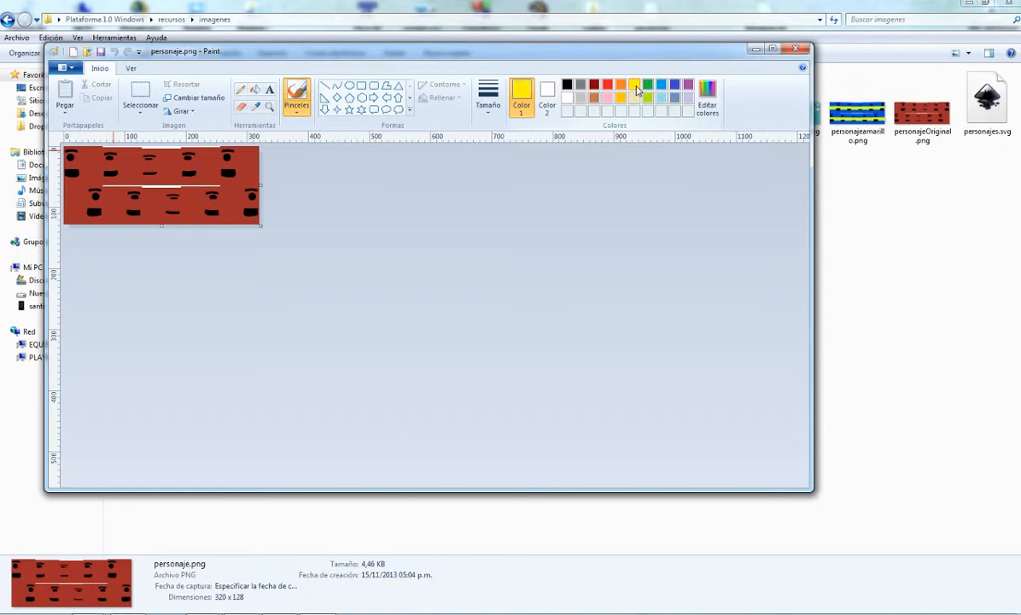
left_click(255, 91)
left_click(84, 170)
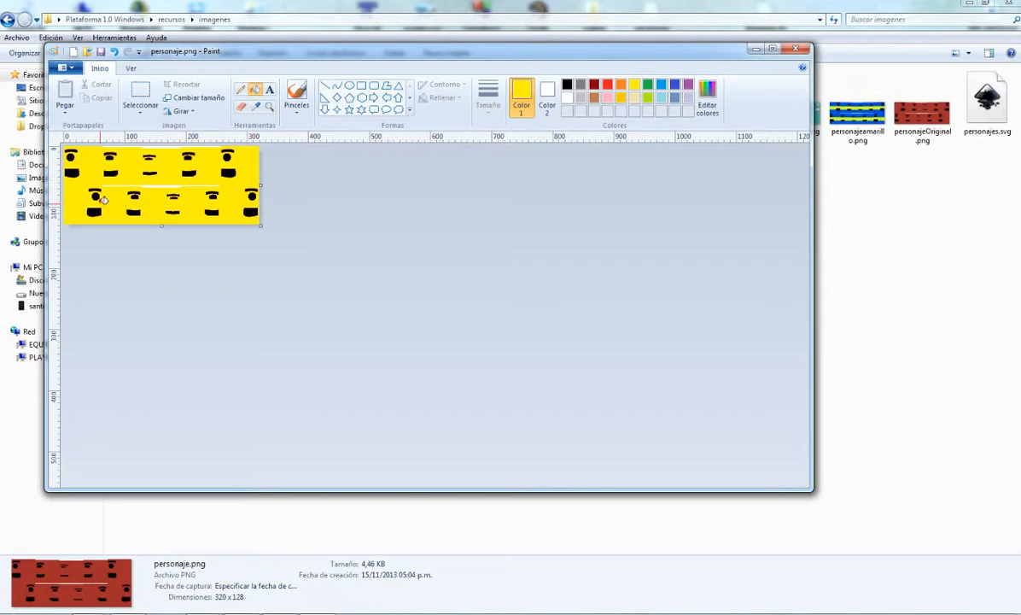
Save the yellow personaje.png, switch to the Plataforma game and start a level
left_click(100, 52)
left_click(260, 529)
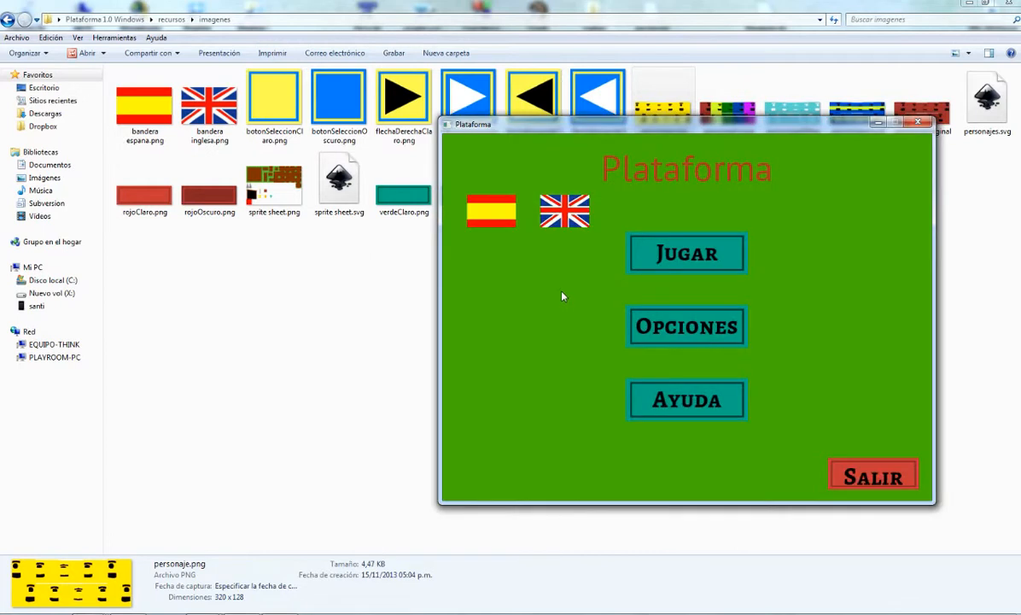
left_click(636, 249)
left_click(633, 246)
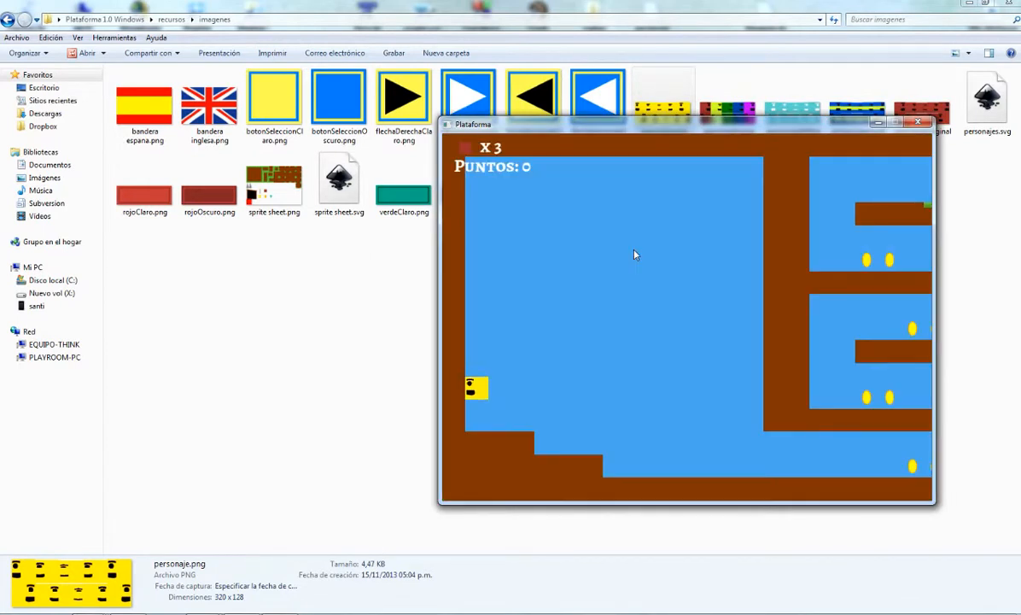
Walk the character right and left to check the yellow sprites, and return to the game's main menu
key("Right")
key("Right")
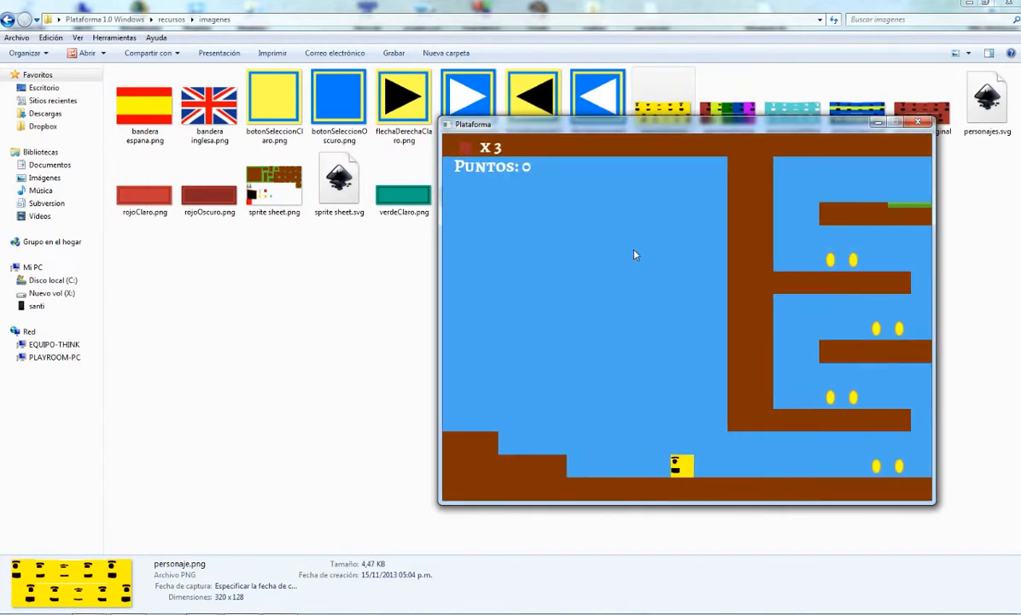
key("Left")
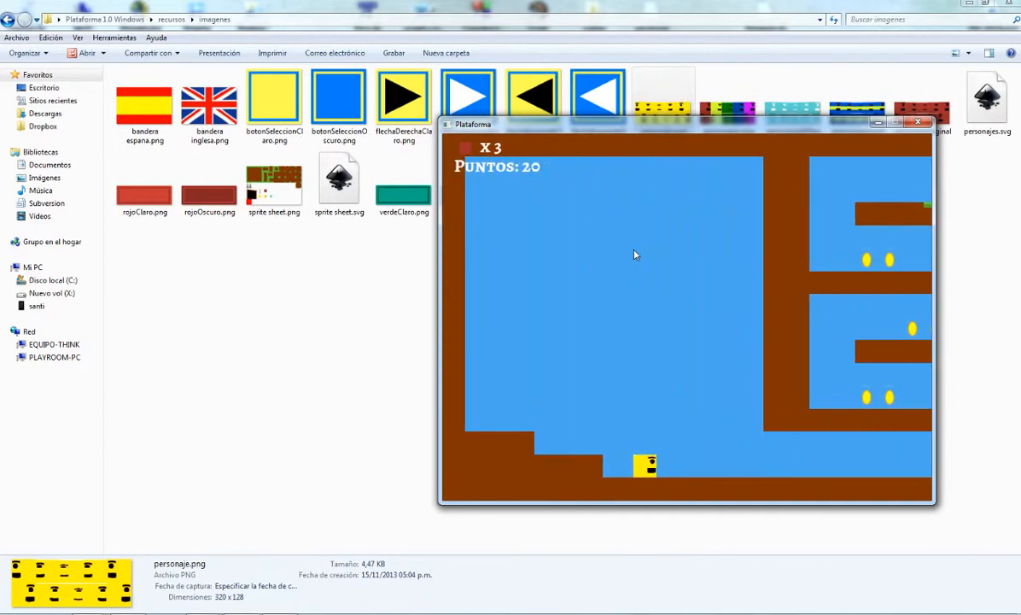
key("p")
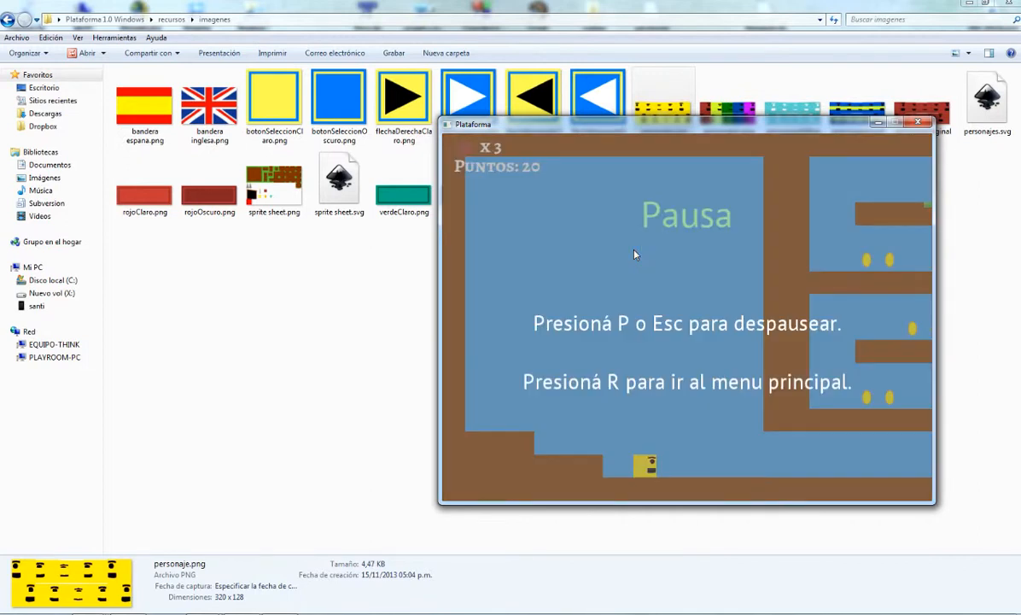
key("r")
Switch to personajes.svg in Inkscape, ungroup the red character sheet and separate its two rows, placing the right-facing row above the other
mouse_move(209, 608)
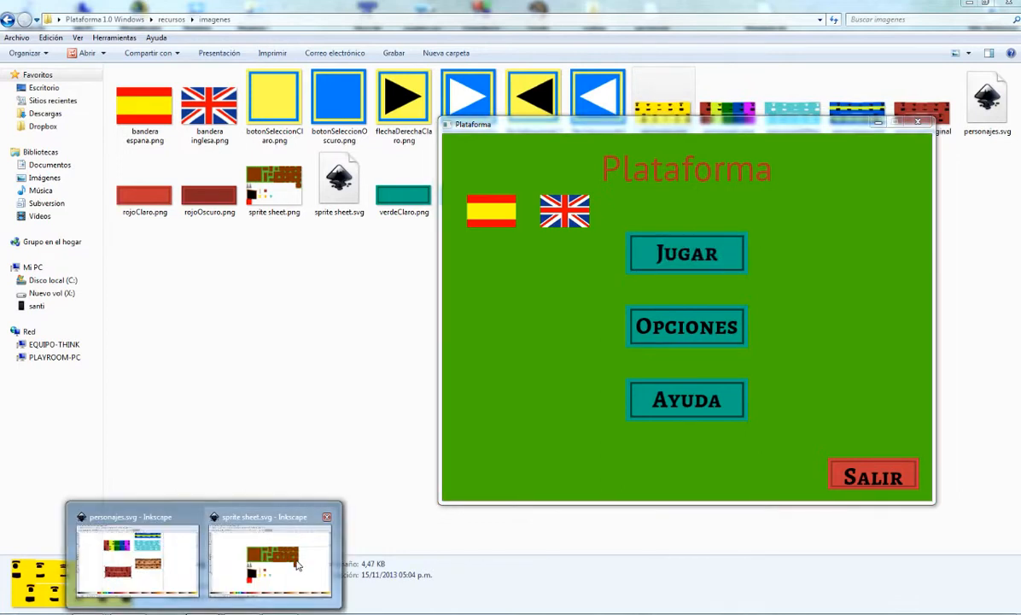
left_click(132, 546)
left_click(168, 289)
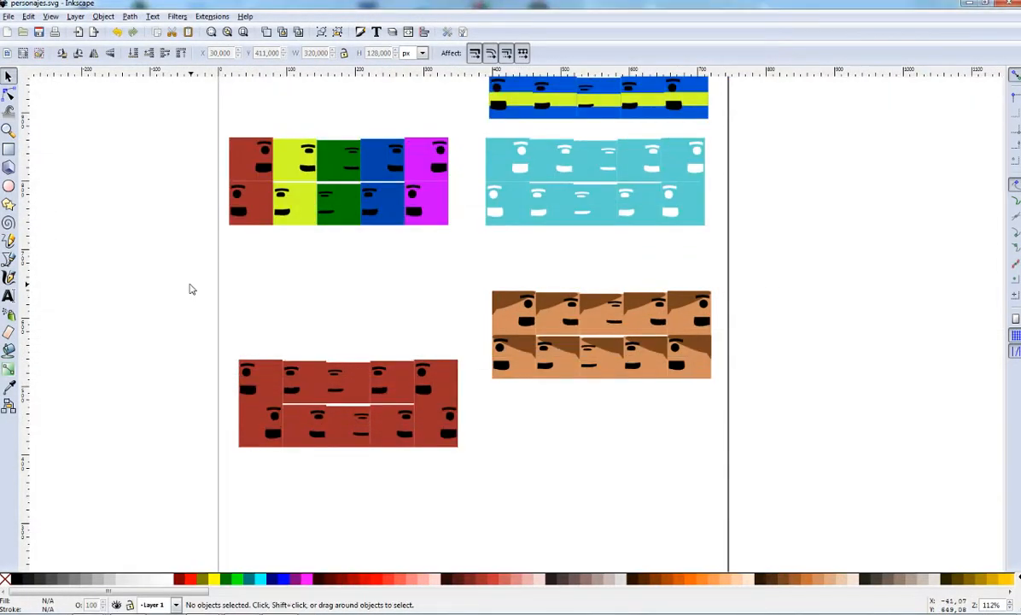
left_click(292, 379)
left_click(337, 32)
left_click(335, 326)
left_click_drag(321, 376, 318, 335)
left_click(296, 400)
left_click_drag(301, 408, 300, 274)
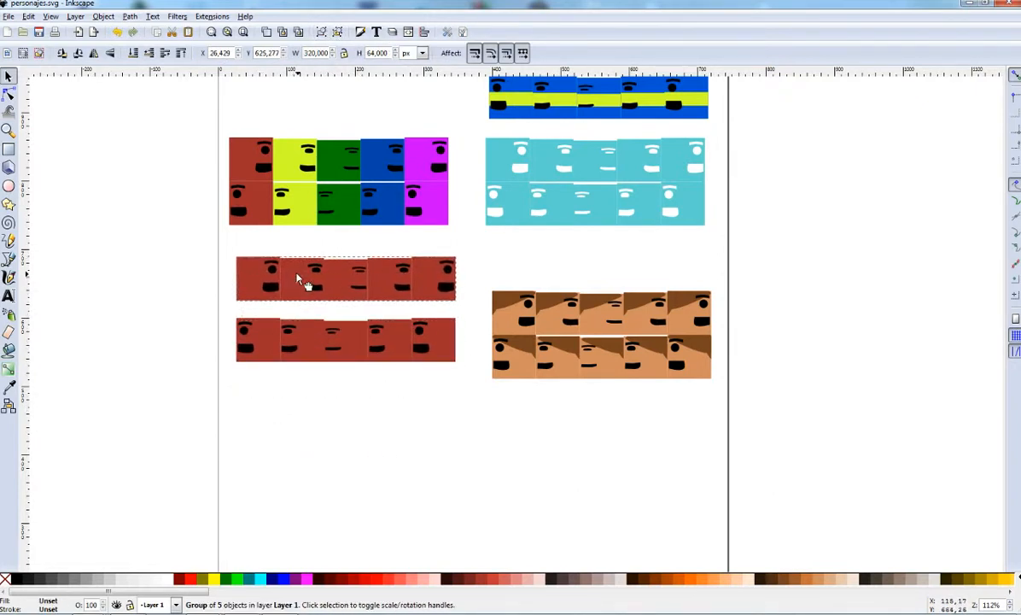
Ungroup the red right-facing row and spread its individual frames apart
left_click(337, 31)
left_click(171, 275)
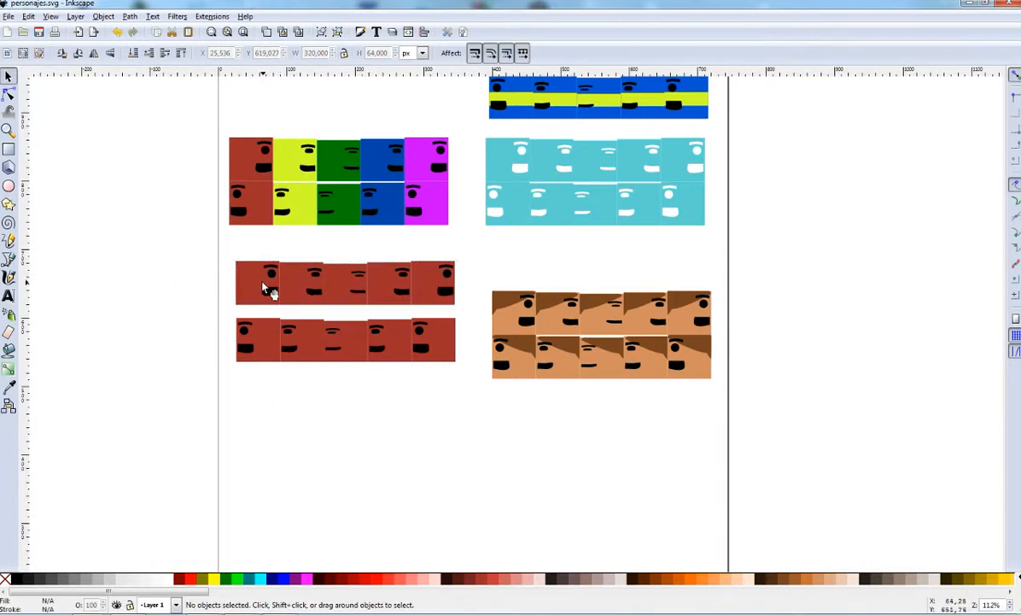
left_click_drag(267, 286, 224, 287)
left_click_drag(297, 282, 263, 280)
left_click_drag(335, 282, 312, 295)
left_click_drag(379, 282, 415, 276)
left_click(310, 297)
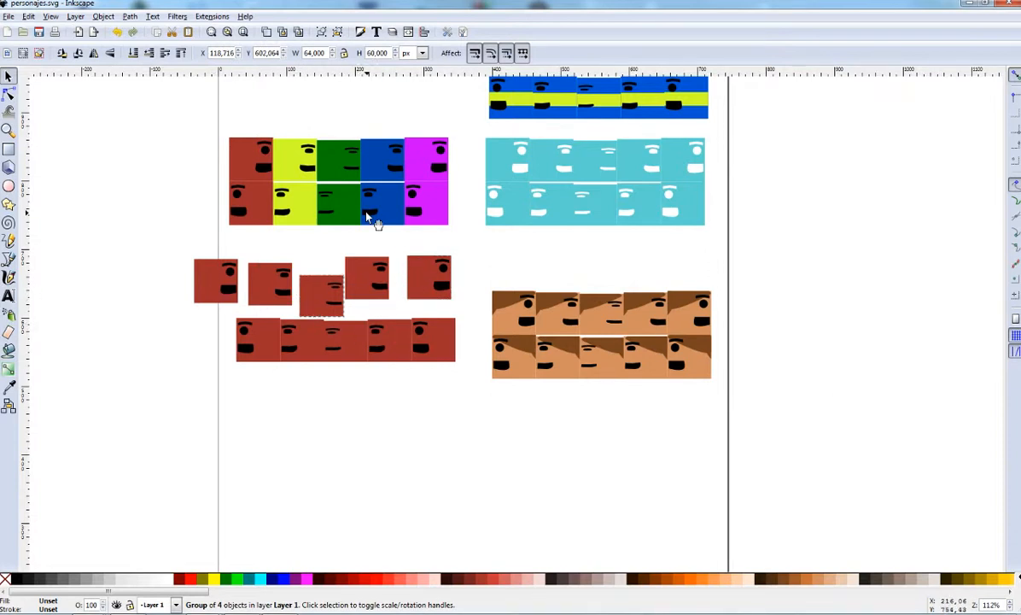
left_click(194, 229)
scroll(218, 246, "up", 2)
scroll(255, 283, "down", 1)
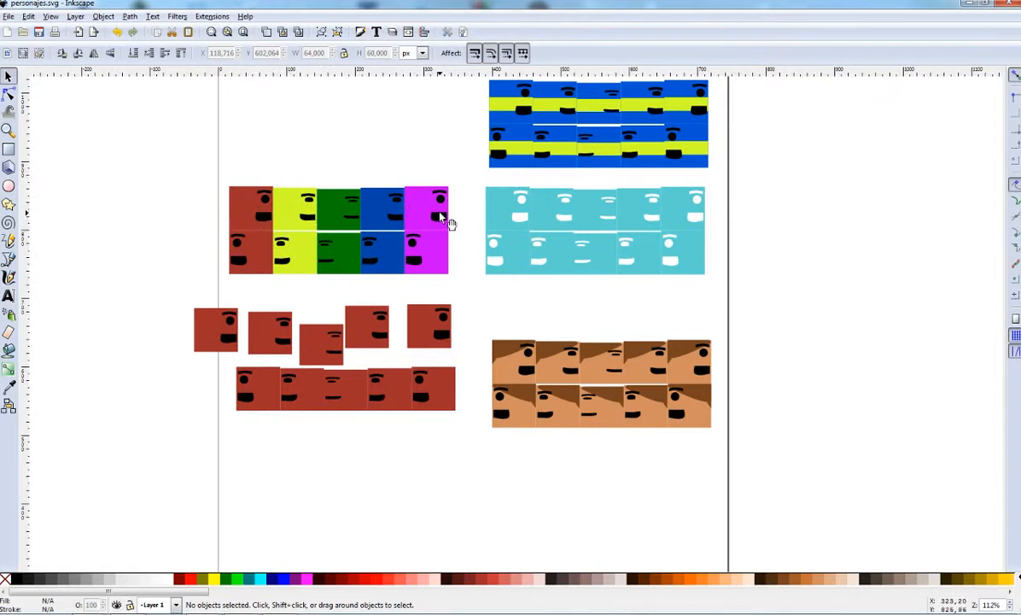
left_click(257, 216)
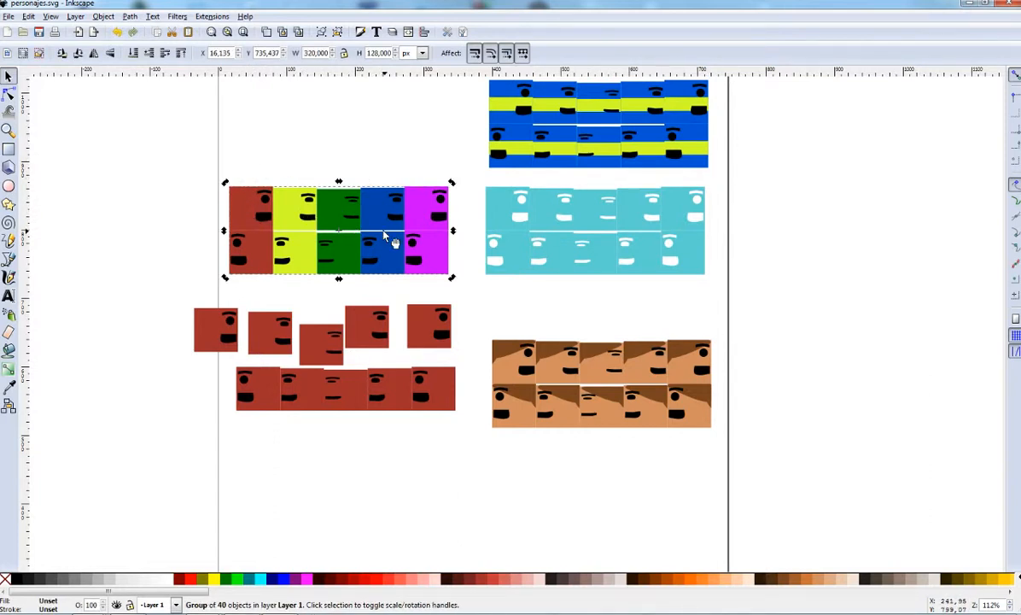
left_click(397, 155)
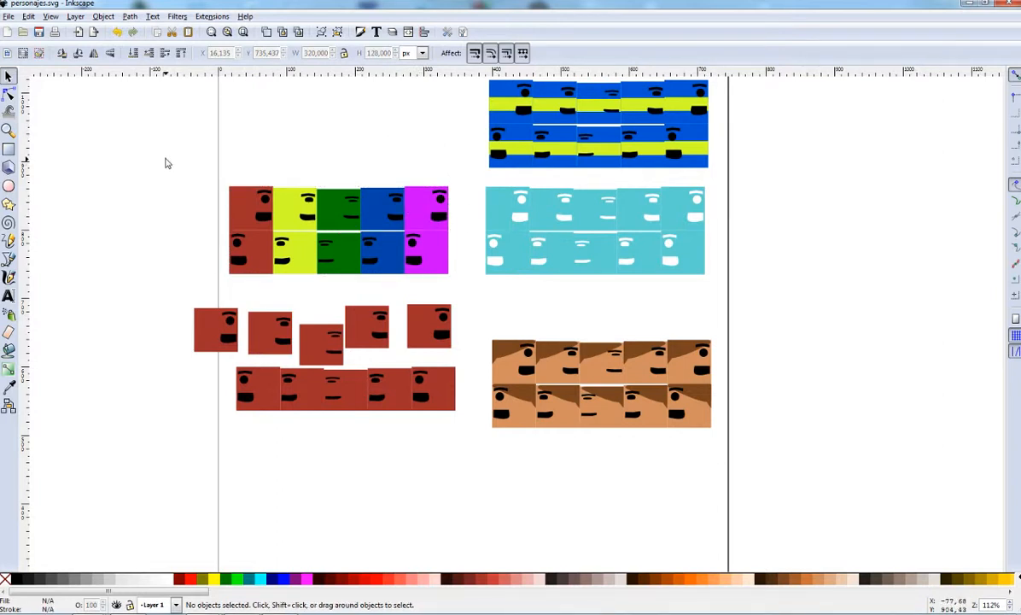
Shift the first two loose red frames slightly right and raise the middle frame toward the multicolour sheet
left_click_drag(226, 329, 337, 312)
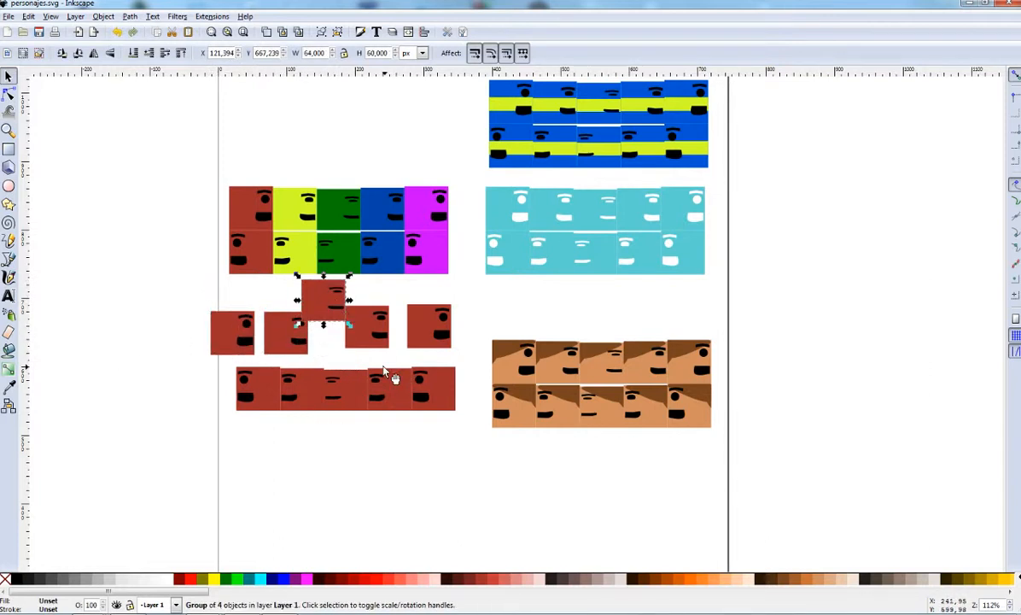
left_click(471, 303)
left_click_drag(471, 303, 806, 495)
left_click(754, 445)
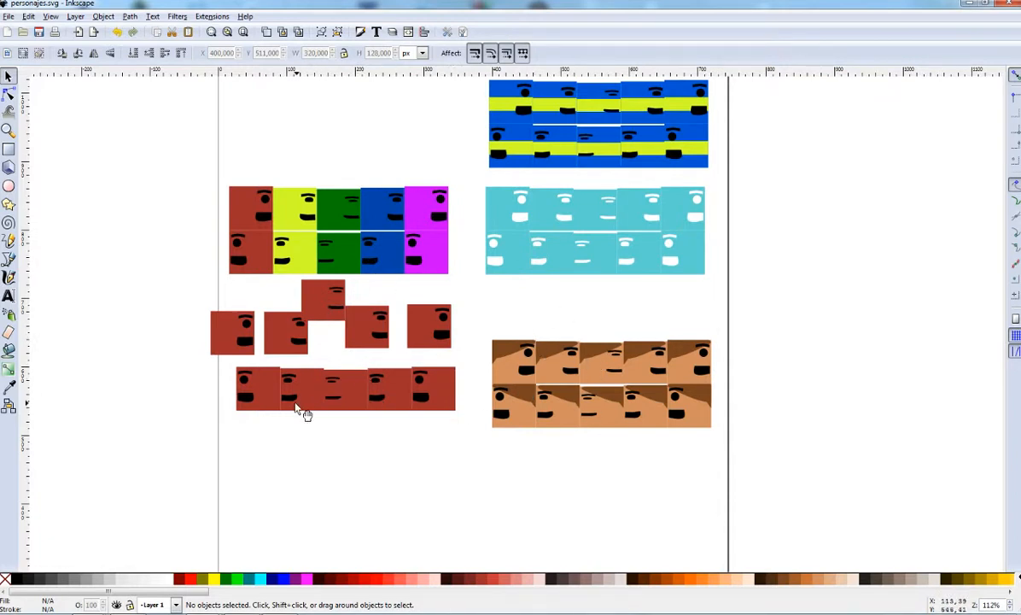
scroll(208, 400, "up", 1)
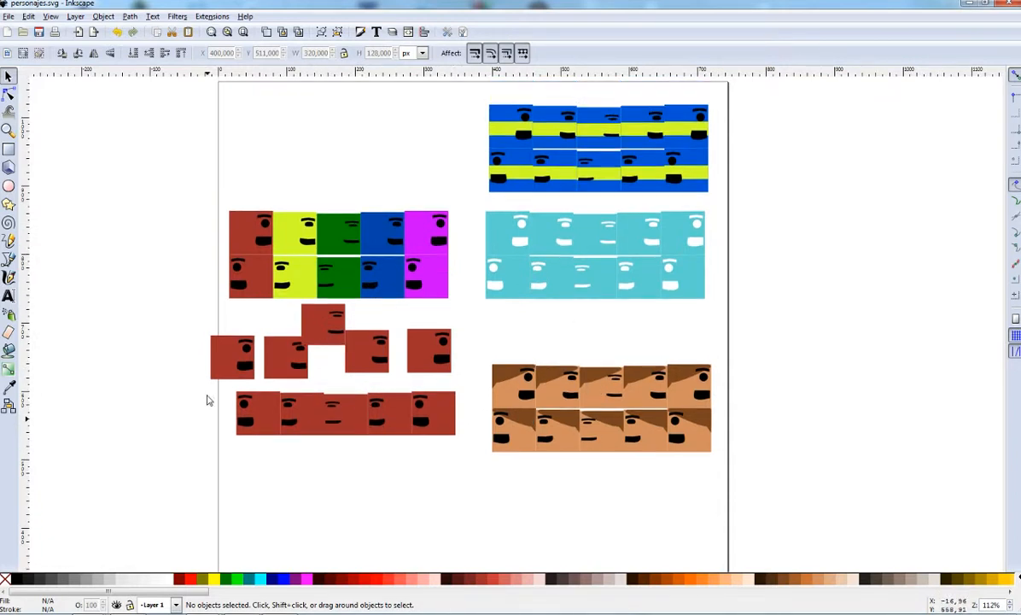
Number the first two frames of the intact red row 1 and 2 with freehand pencil strokes
left_click(9, 241)
mouse_move(263, 411)
left_mouse_down()
mouse_move(269, 430)
mouse_move(318, 419)
left_mouse_up()
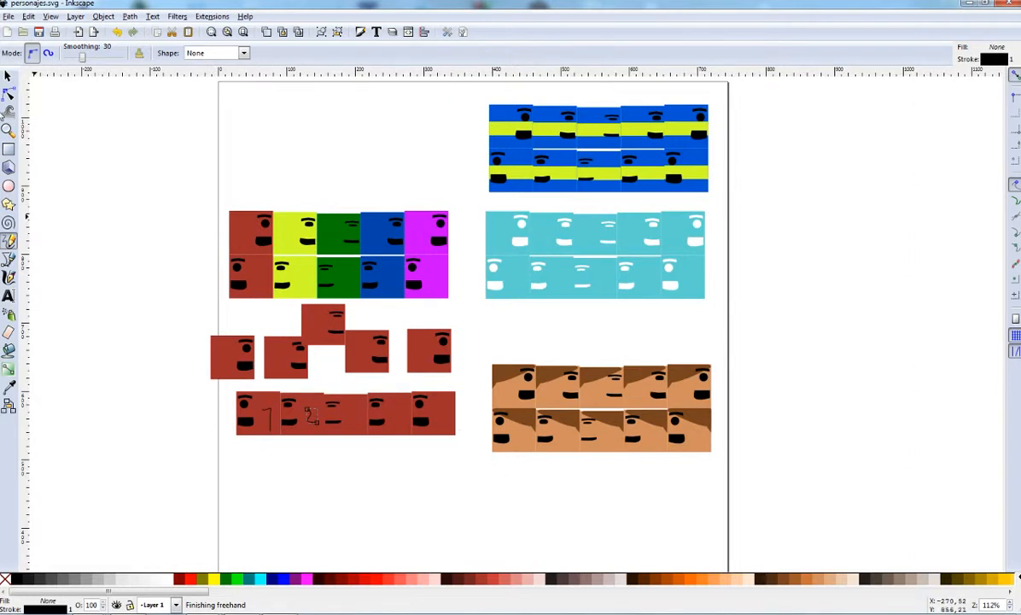
left_click(8, 75)
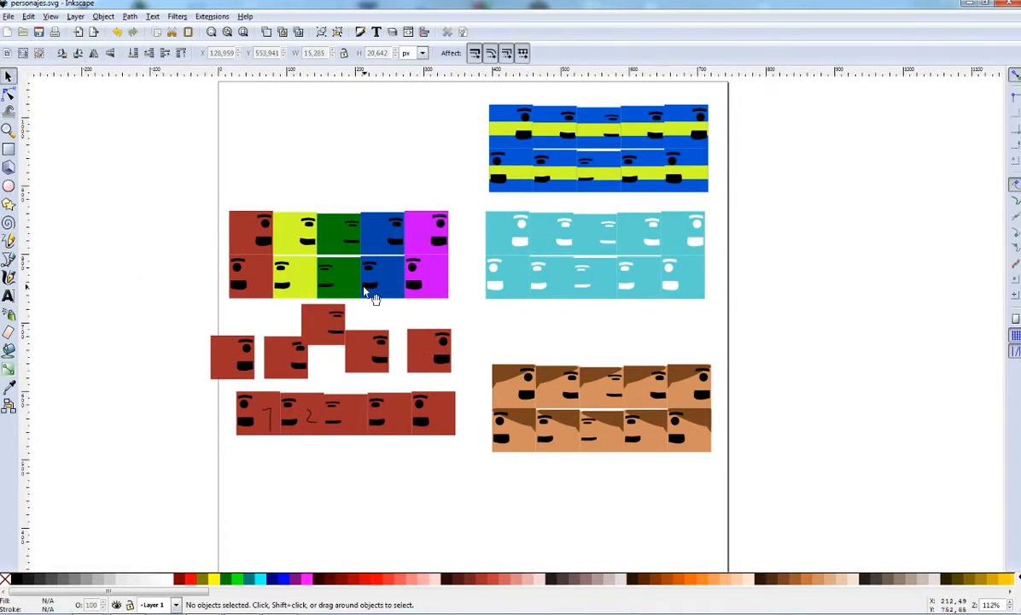
Place the loose middle red frame behind the green frames of the multicolour sheet, and nudge that sheet slightly down and right
left_click_drag(329, 334, 349, 270)
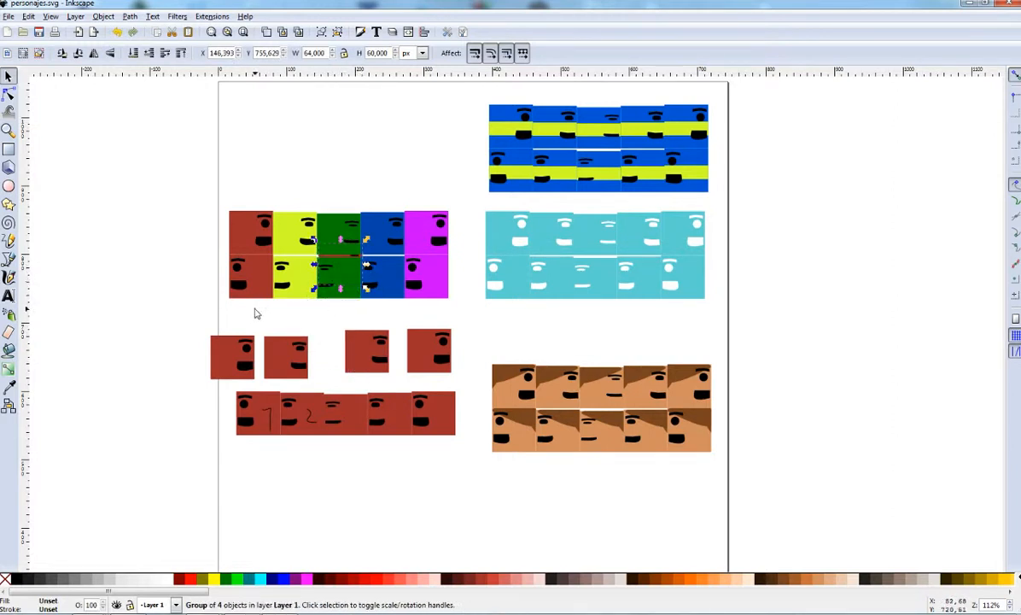
key("Escape")
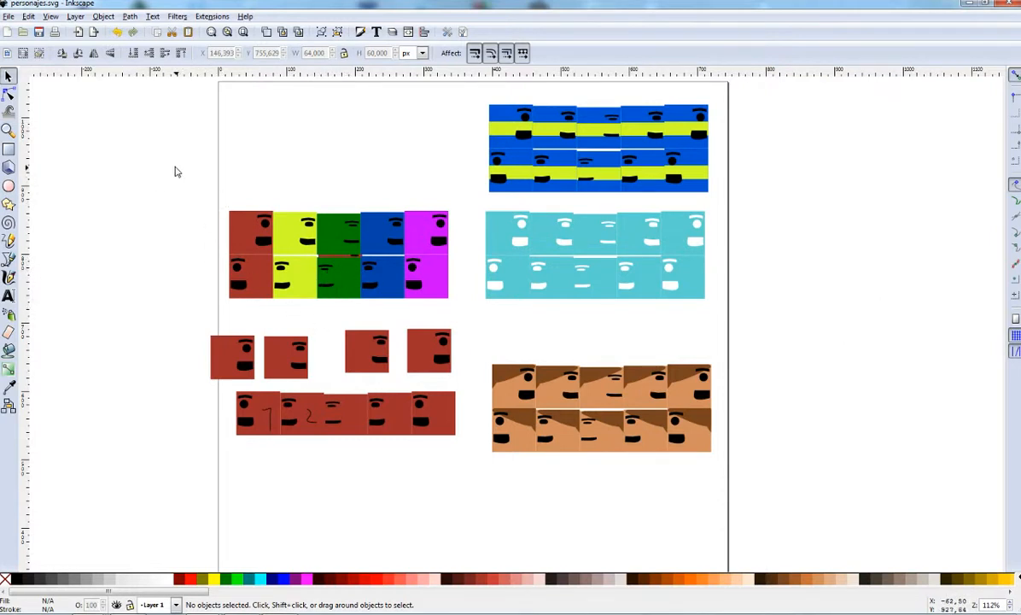
left_click(341, 285)
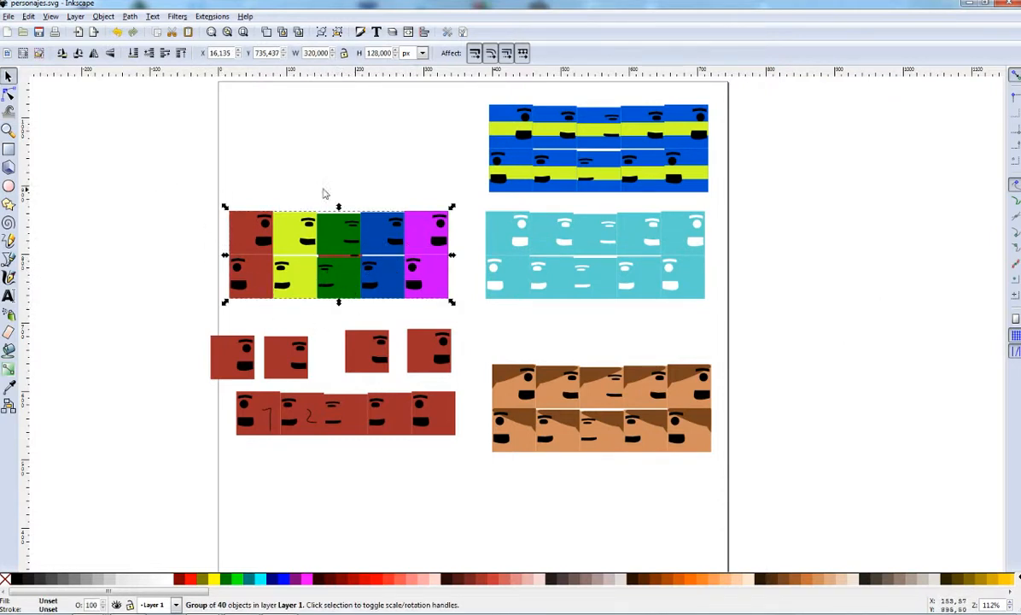
mouse_move(361, 287)
left_mouse_down()
mouse_move(376, 198)
mouse_move(367, 292)
left_mouse_up()
Open the bitmap export for the selected multicolour sheet, enable Hide all except selected, and browse for a destination
left_click(9, 16)
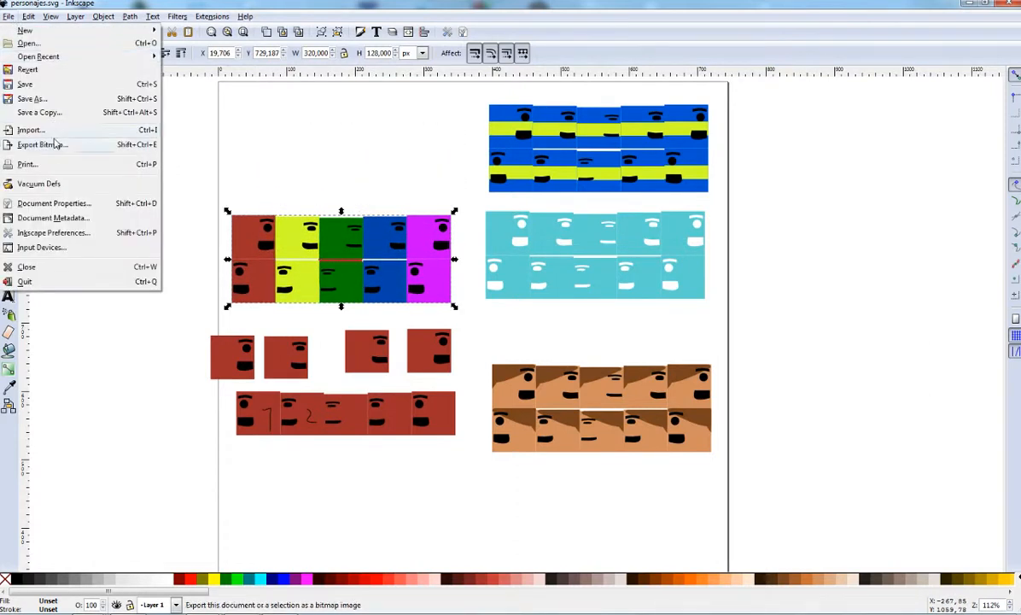
left_click(52, 142)
left_click(520, 411)
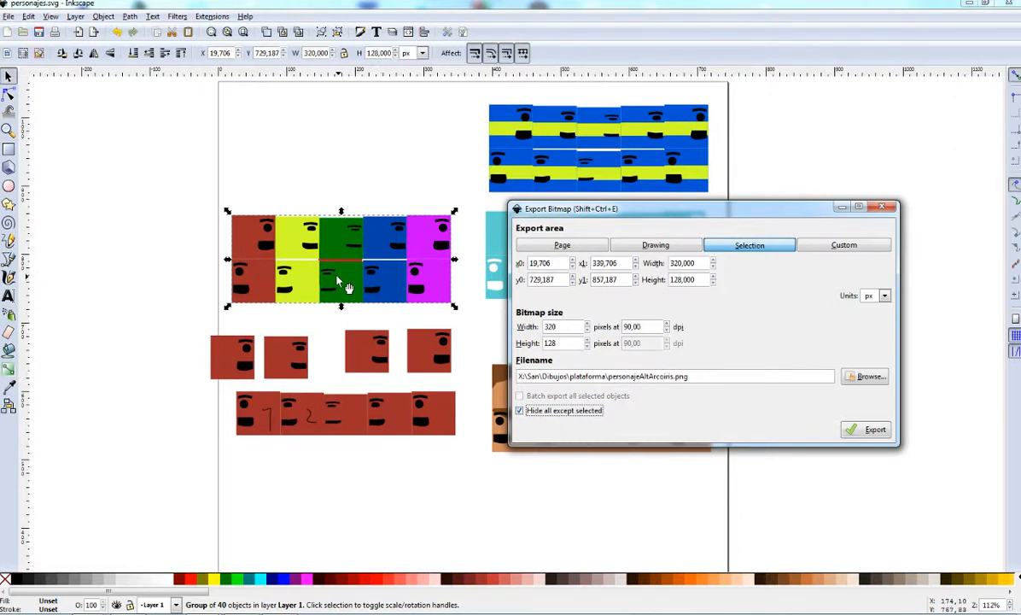
double_click(656, 375)
left_click(864, 376)
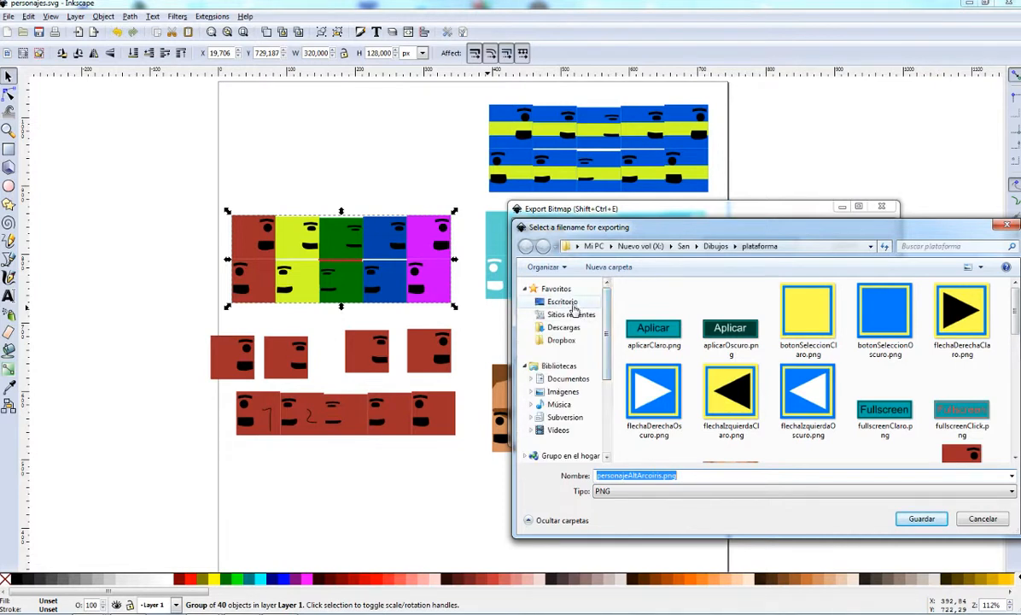
Choose the imagenes folder inside recursos of Plataforma 1.0 Windows on the Escritorio as the export destination
left_click(565, 302)
left_click_drag(748, 232, 644, 176)
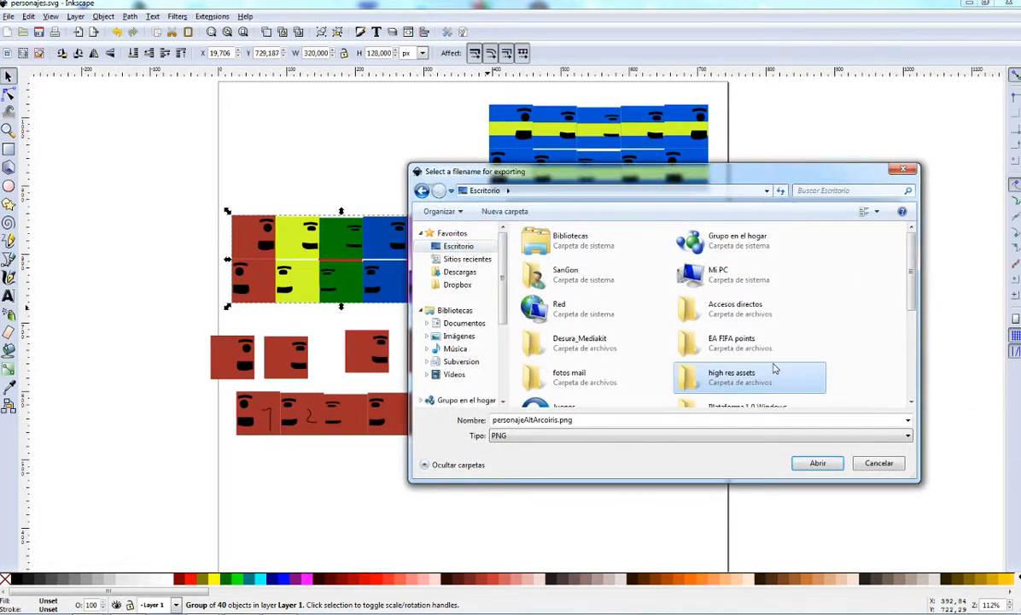
scroll(775, 372, "down", 5)
left_click(564, 288)
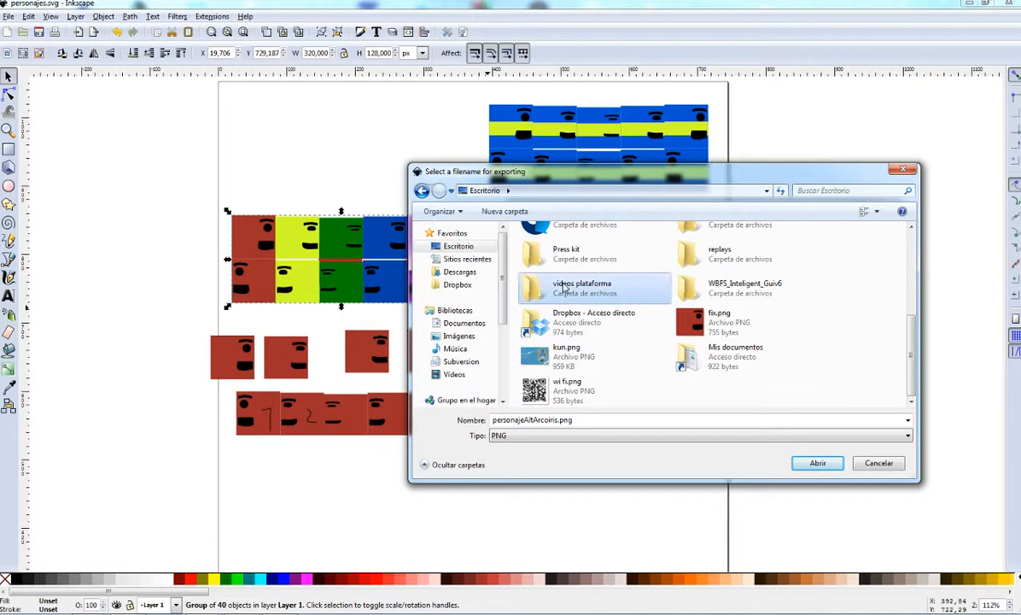
scroll(735, 344, "up", 5)
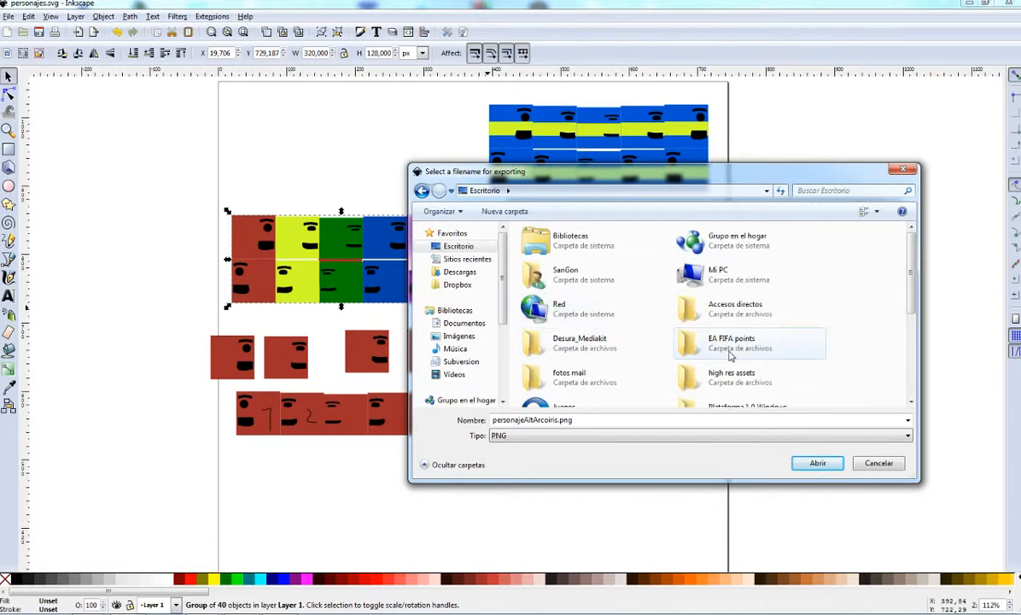
scroll(730, 356, "down", 3)
double_click(702, 325)
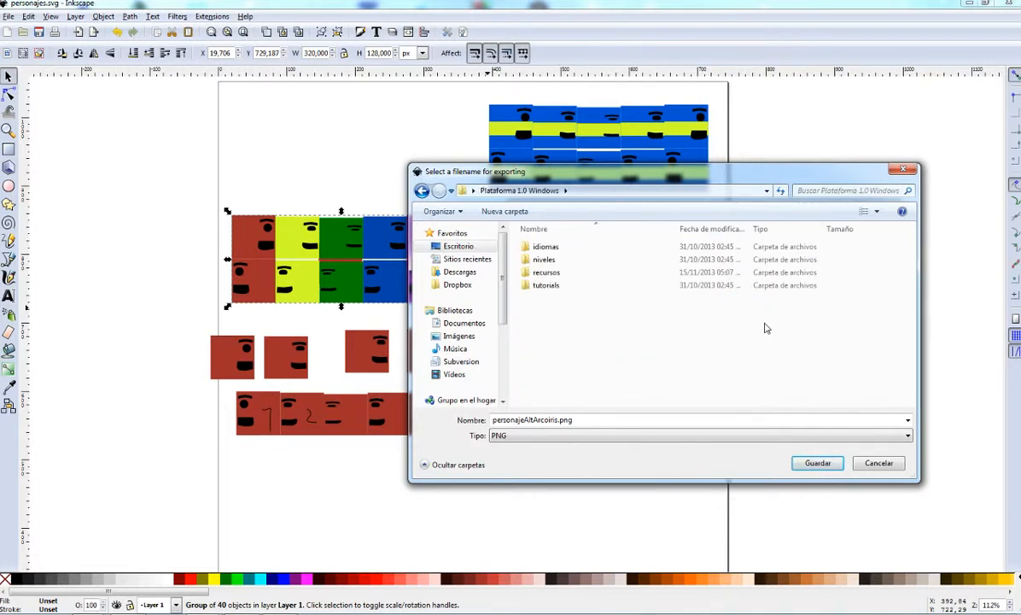
double_click(570, 273)
double_click(555, 260)
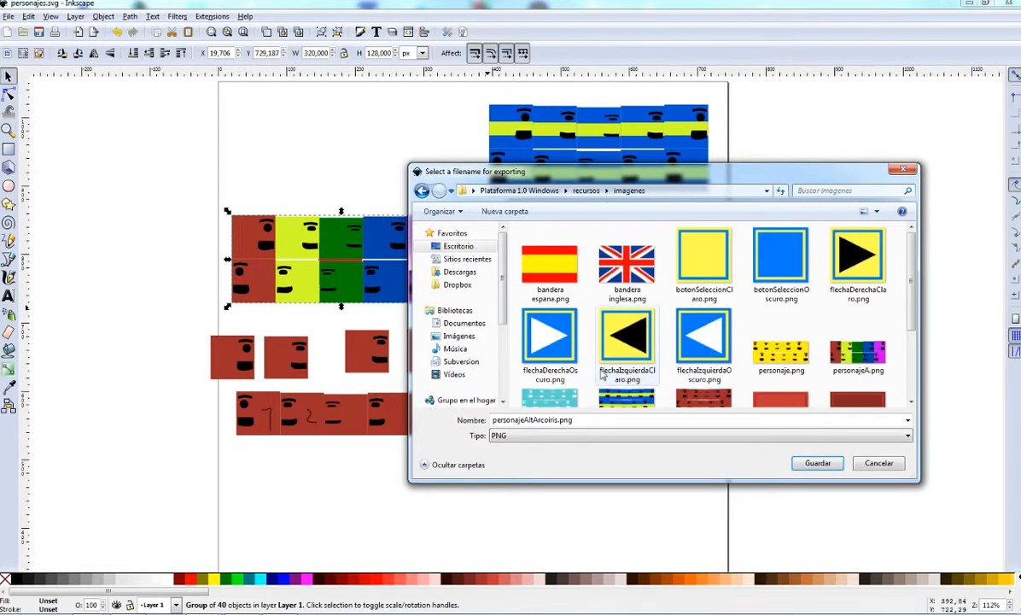
Export the multicolour sheet as 1.png, and again as 2.png with Hide all except selected turned off
double_click(542, 420)
type("1")
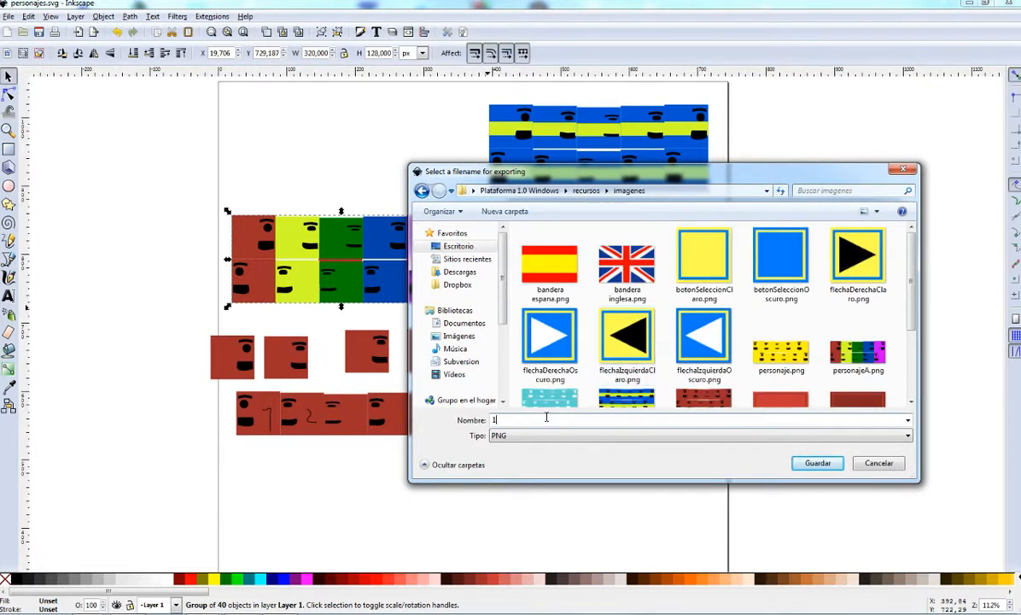
left_click(840, 463)
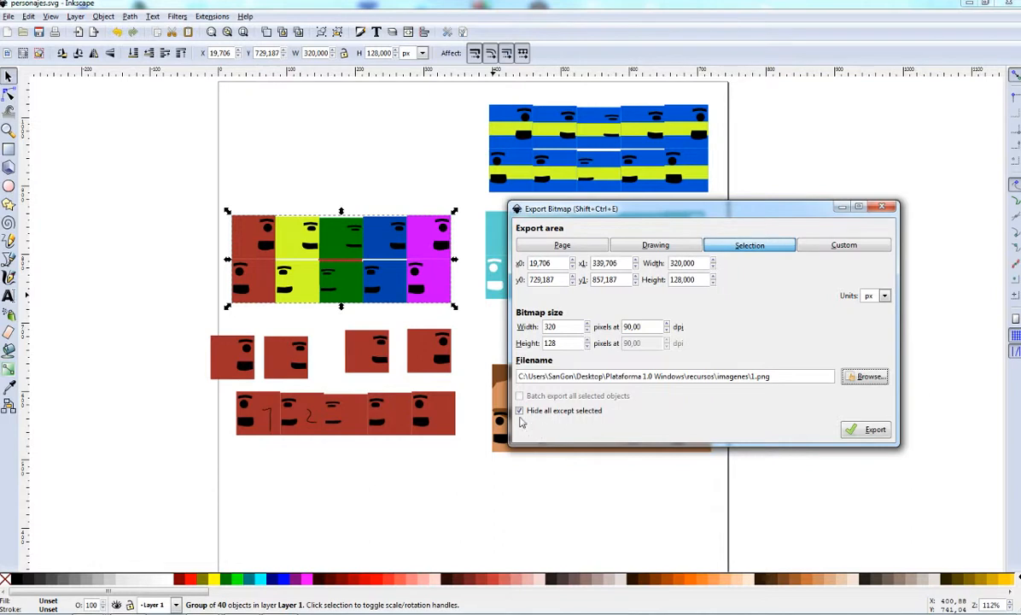
left_click(870, 430)
left_click(519, 410)
left_click(884, 435)
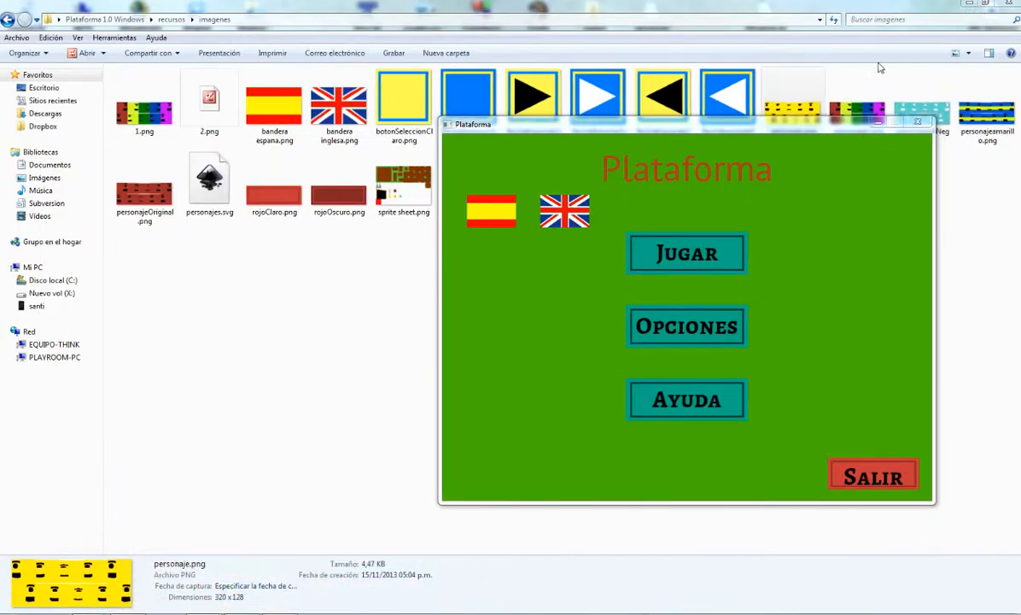
Switch to the imagenes folder and view 1.png and 2.png to compare the two exports
left_click(239, 331)
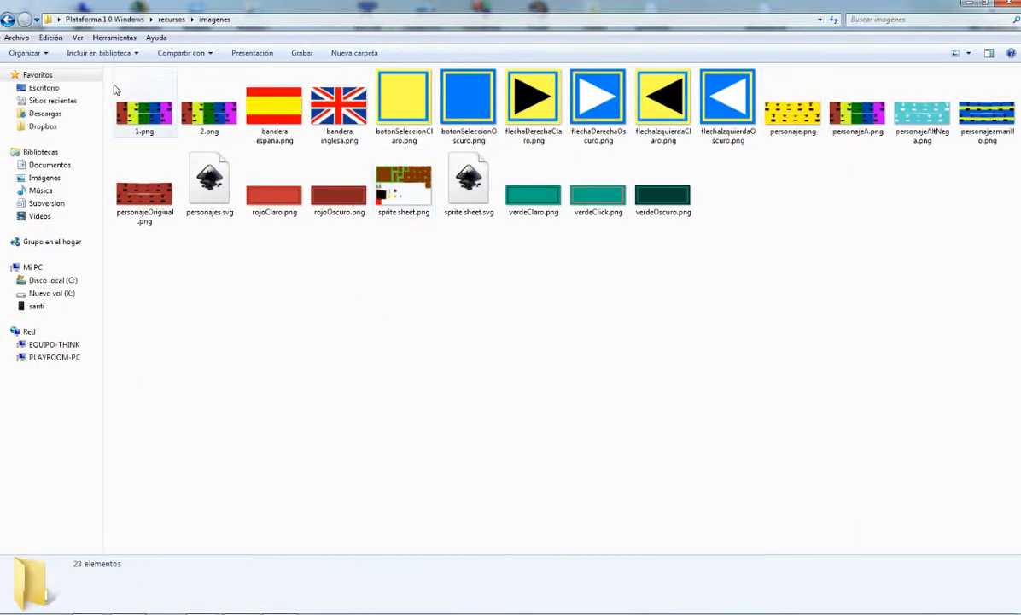
double_click(144, 119)
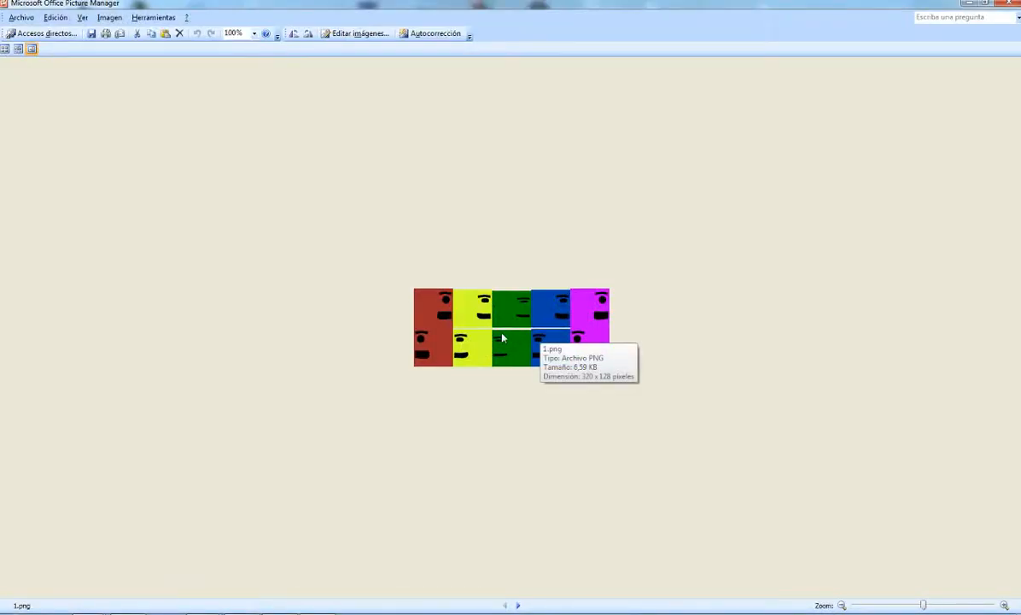
left_click(517, 605)
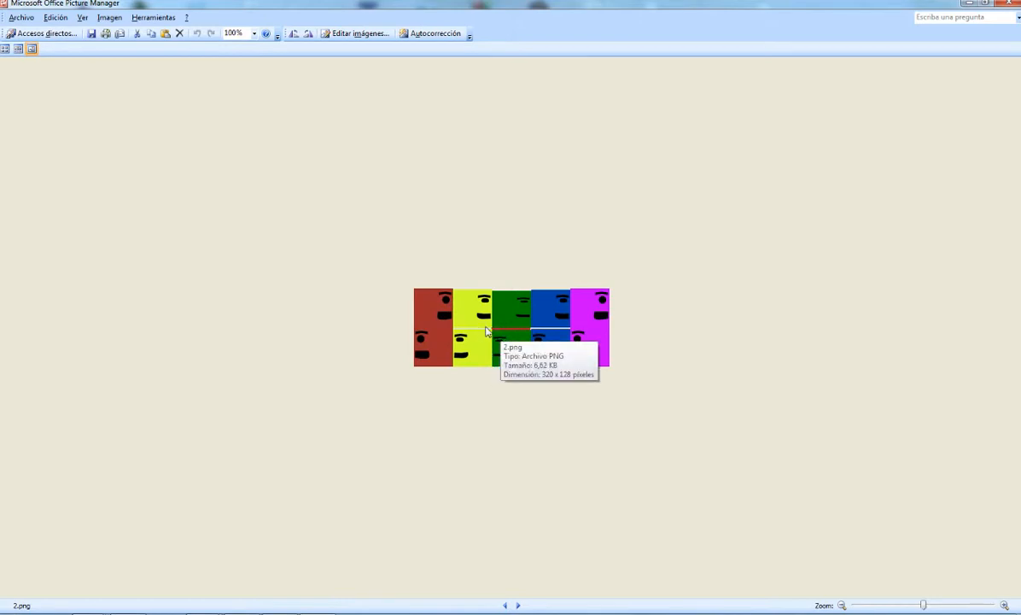
View 1.png once more, close the image viewer, and switch to sprite sheet.svg in Inkscape
left_click(504, 605)
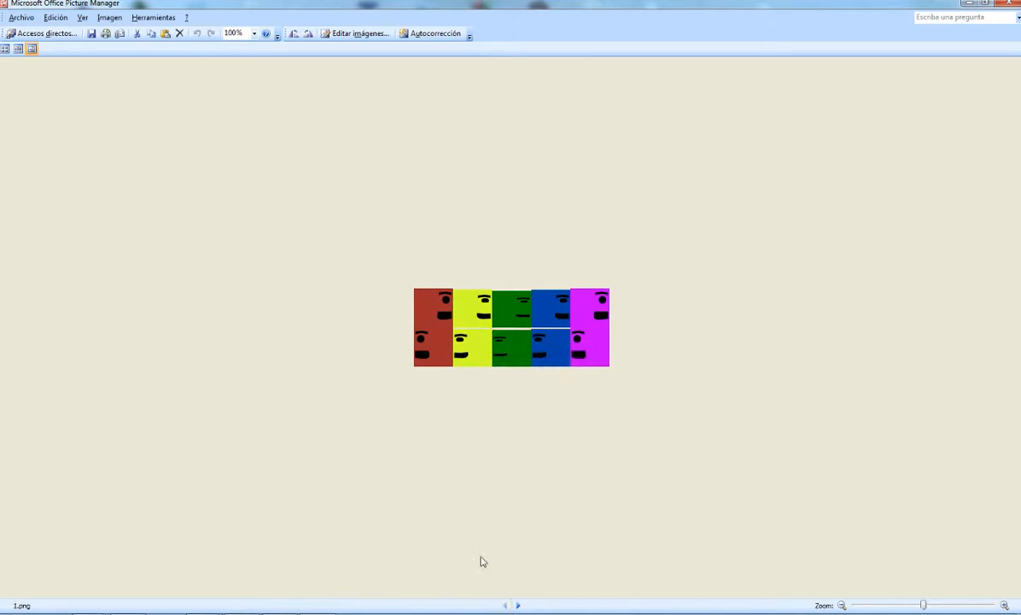
left_click(1009, 4)
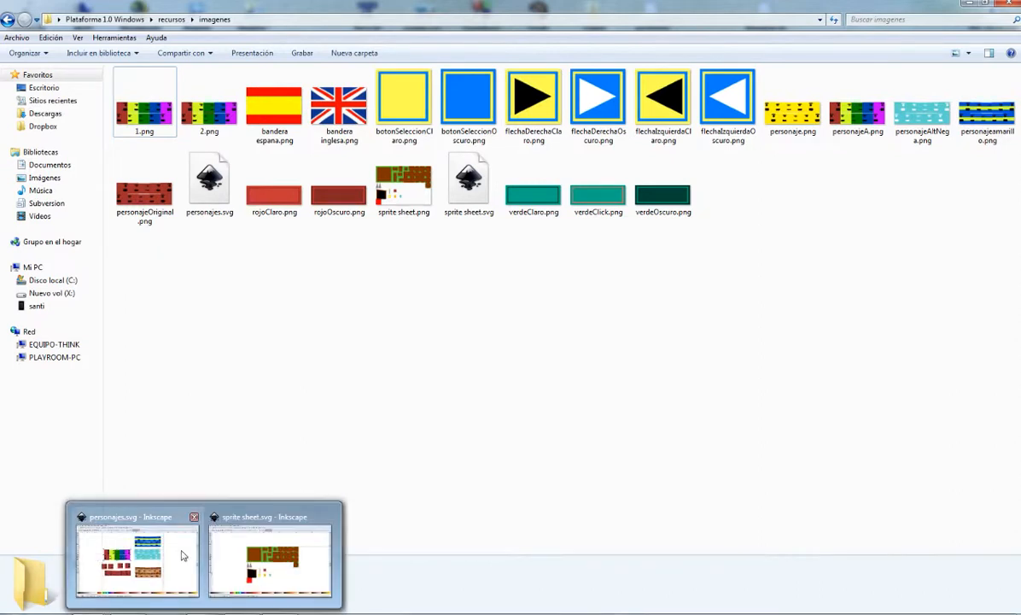
left_click(182, 550)
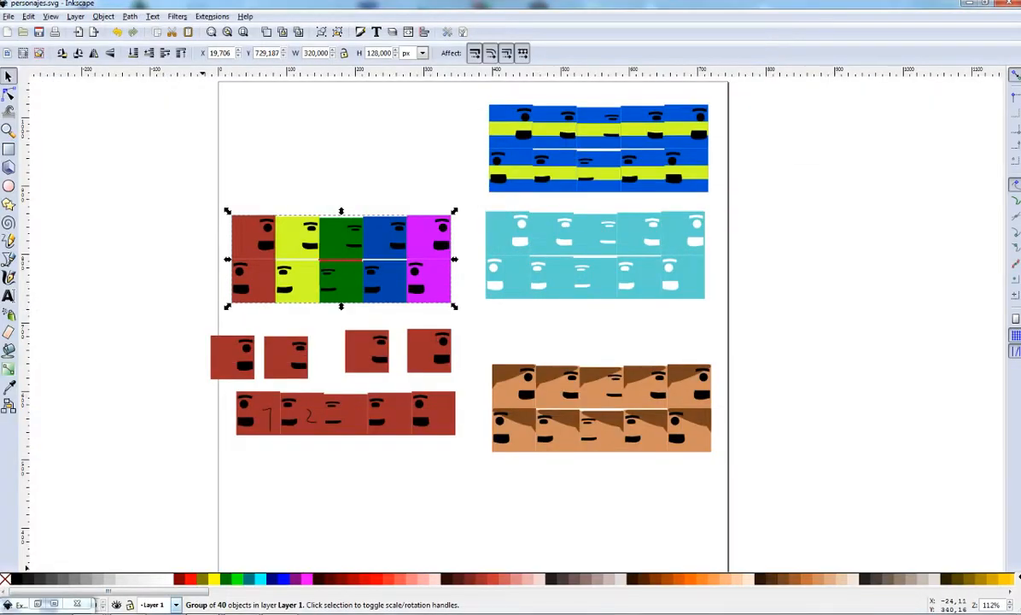
mouse_move(205, 604)
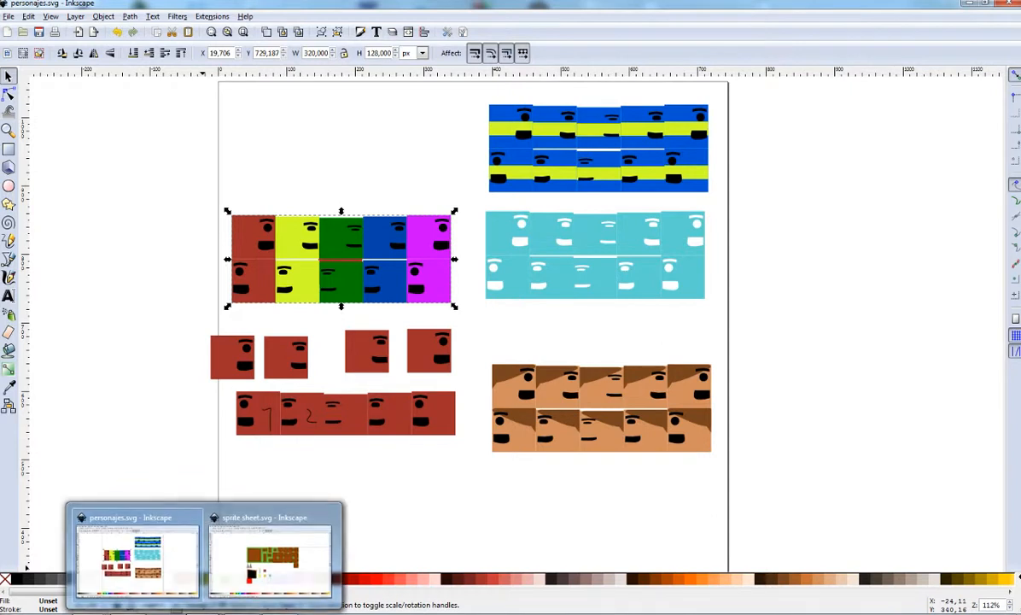
left_click(267, 554)
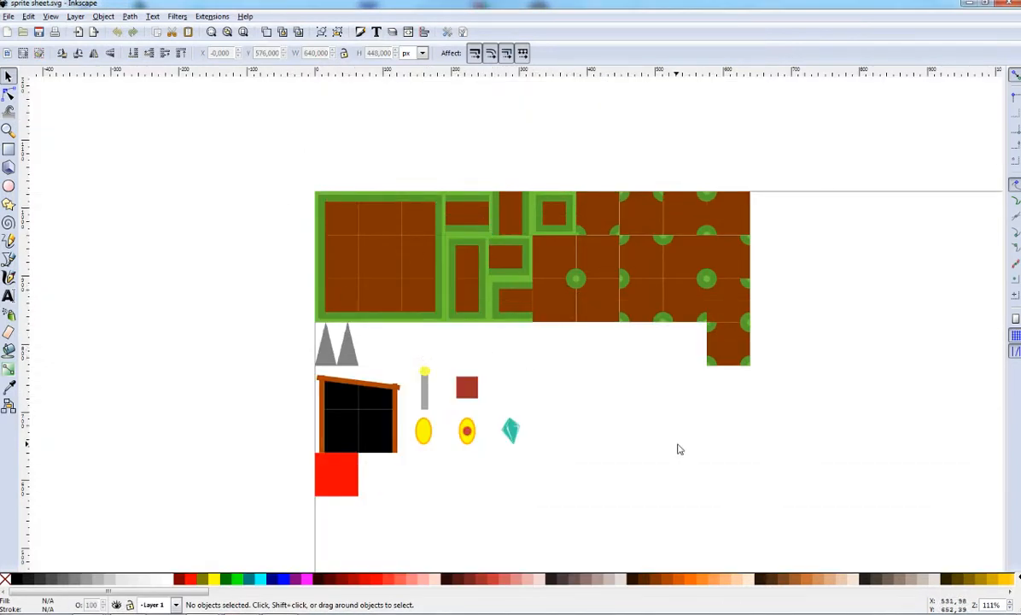
Examine the scenery sprites one by one: a terrain tile, the grey spikes, the torch, the small red square, the coins and the gem
left_click(384, 224)
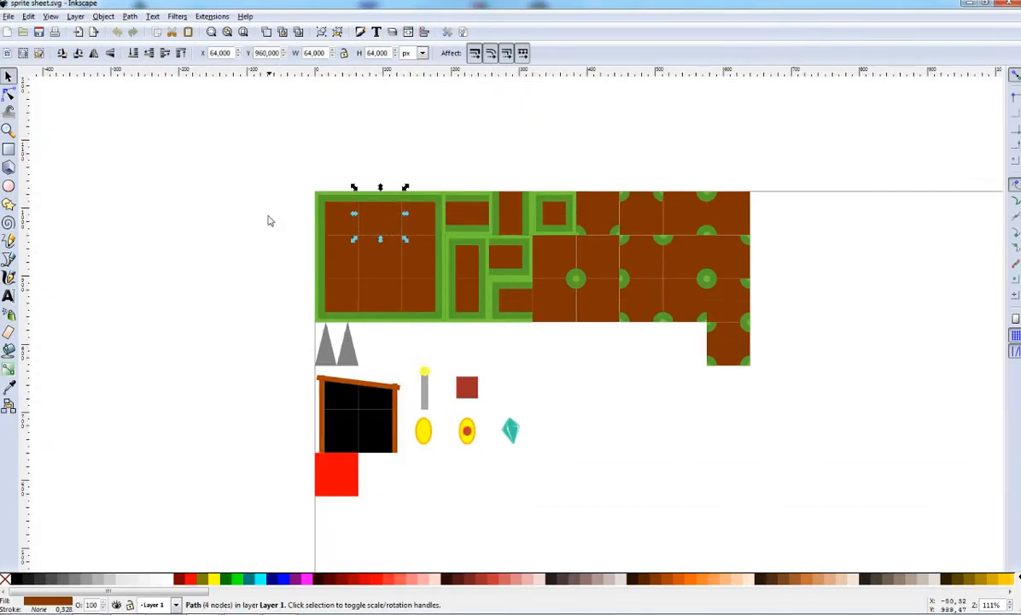
left_click(250, 365)
left_click_drag(250, 365, 197, 342)
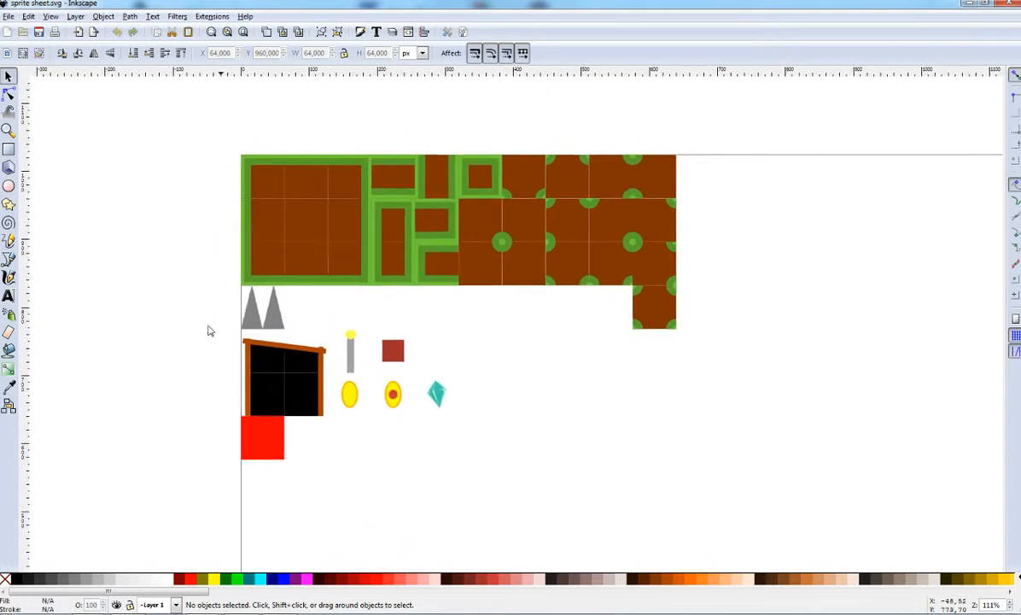
left_click(258, 304)
left_click(336, 331)
left_click(353, 353)
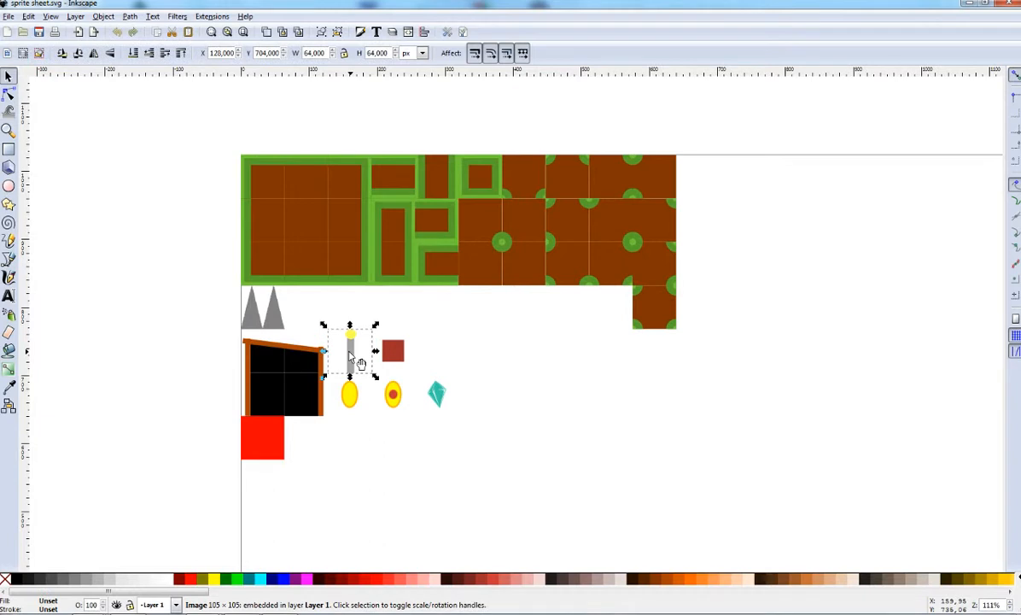
left_click(400, 356)
left_click(354, 403)
left_click(394, 400)
left_click(439, 399)
left_click(438, 398)
Examine the bounds of the house's upper black rectangles and of the large red square below it
left_click(335, 456)
left_click_drag(205, 324, 328, 394)
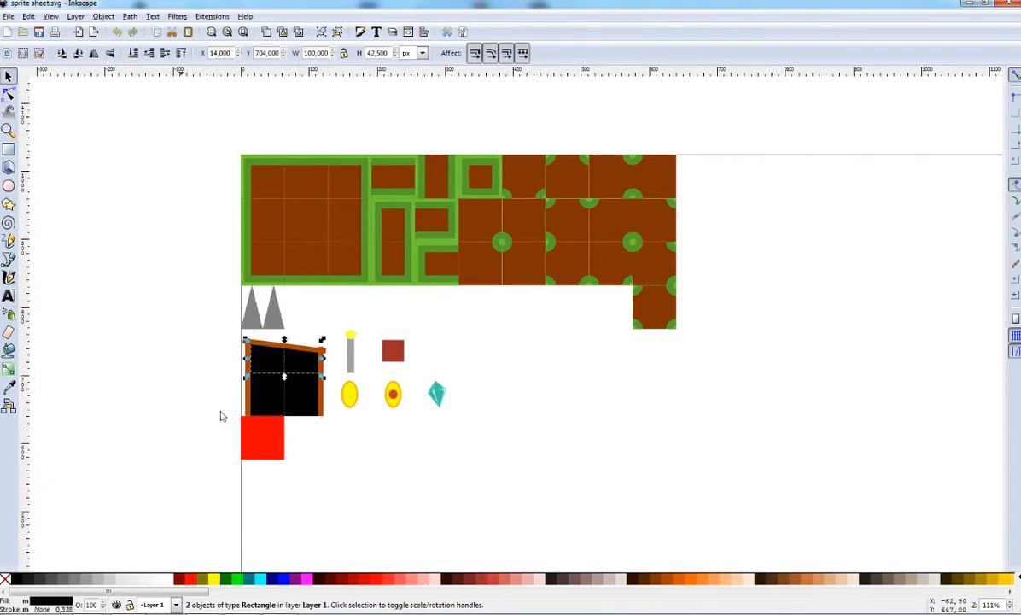
left_click(271, 444)
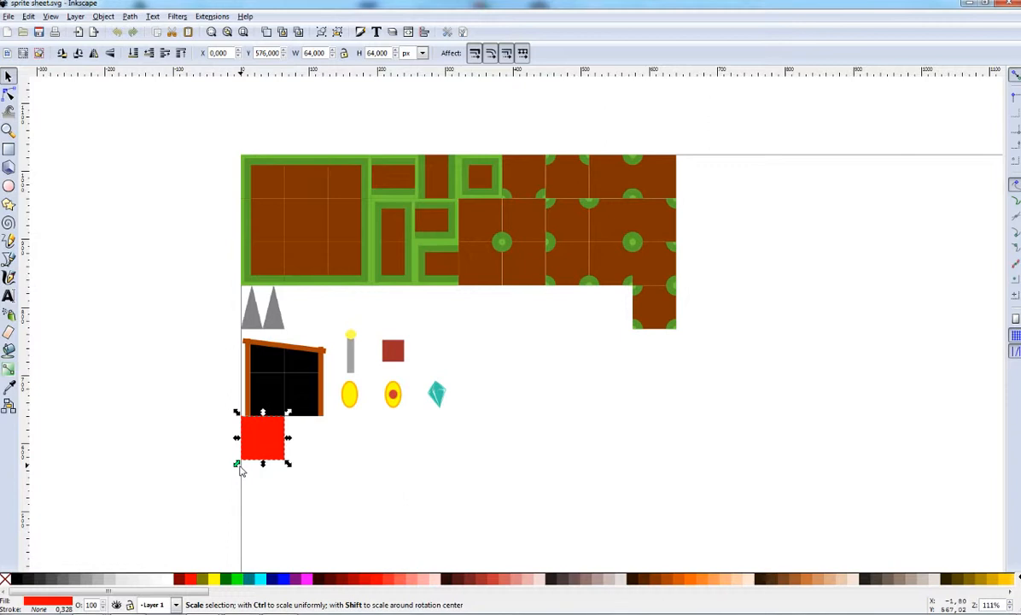
left_click(158, 324)
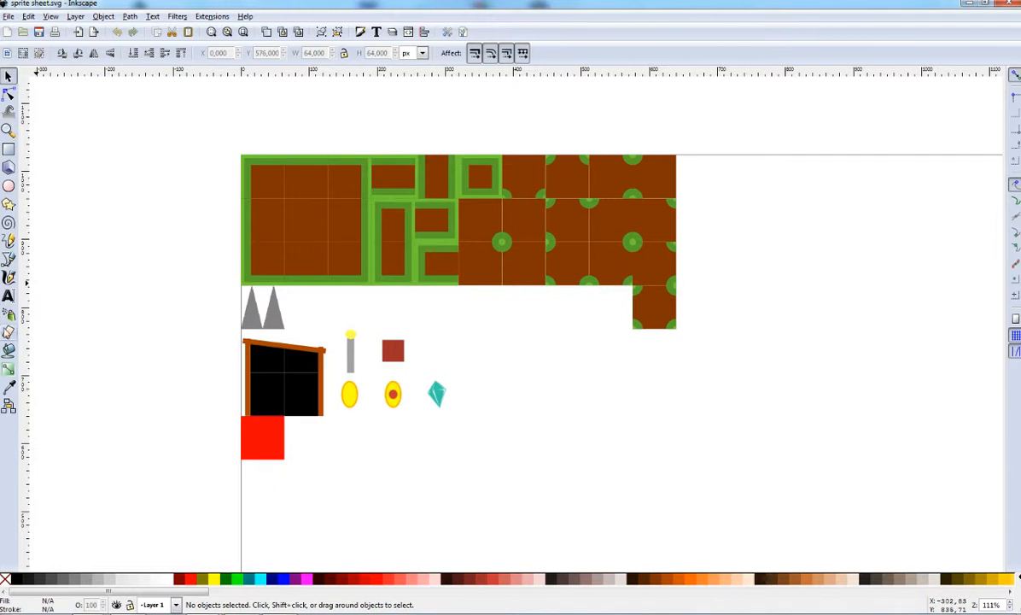
Fill the centre tile of the large 3 by 3 terrain block with greyish brown and deselect it
left_click(307, 229)
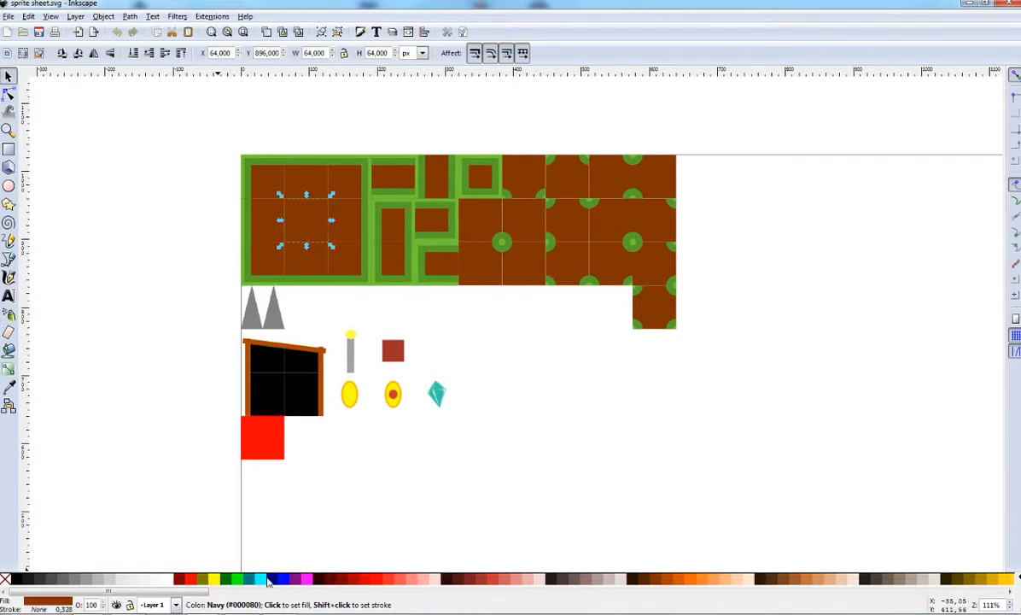
left_click(395, 581)
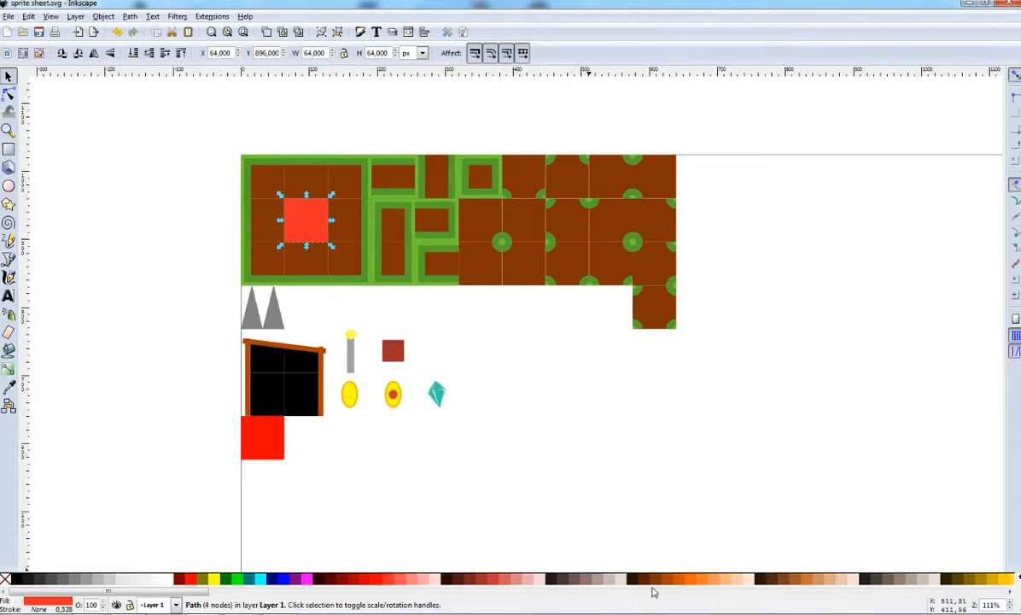
left_click(547, 579)
left_click(297, 291)
left_click(289, 207)
left_click(586, 392)
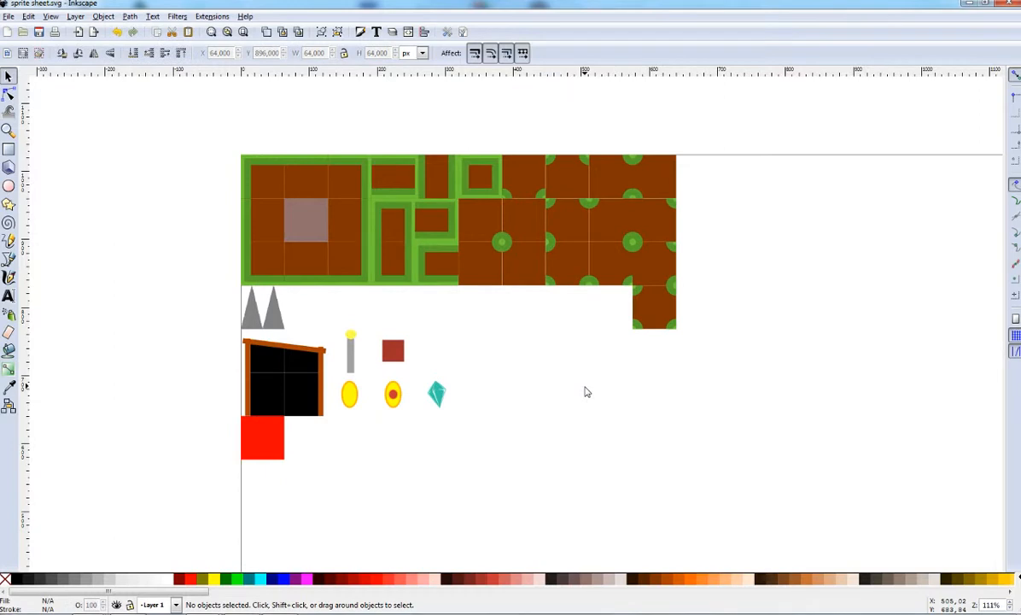
In the 3 by 3 terrain block, fill the left-middle tile red, top-middle orange, right-middle light brown and bottom-middle yellow
left_click(271, 219)
left_click(376, 579)
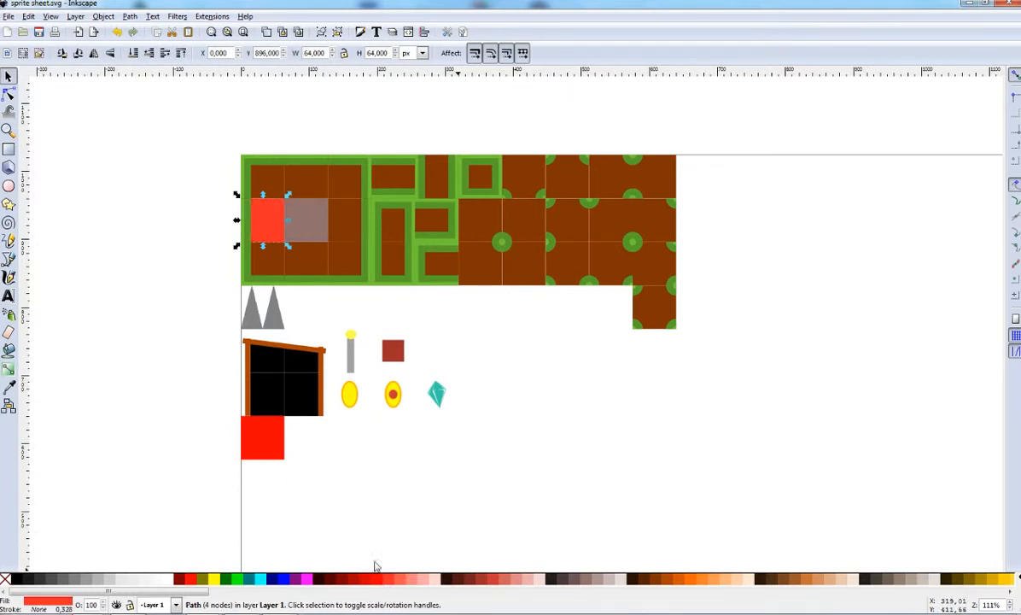
key("Tab")
left_click(679, 580)
left_click(352, 225)
left_click(800, 581)
left_click(313, 256)
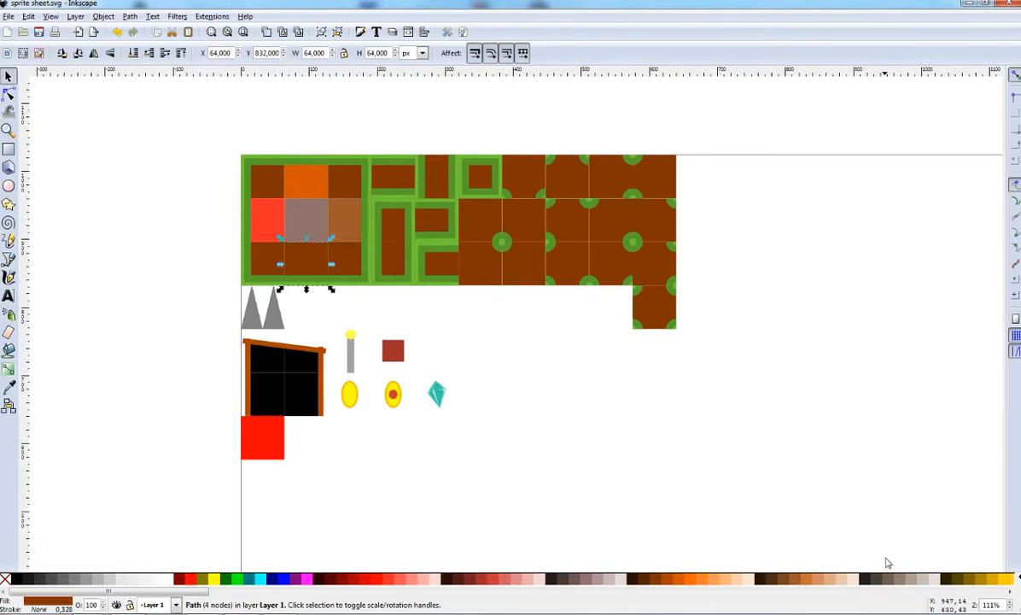
left_click(1001, 580)
left_click(227, 171)
Group all the sprite sheet objects and export the selection as yt.png to the imagenes folder
left_click_drag(159, 107, 752, 548)
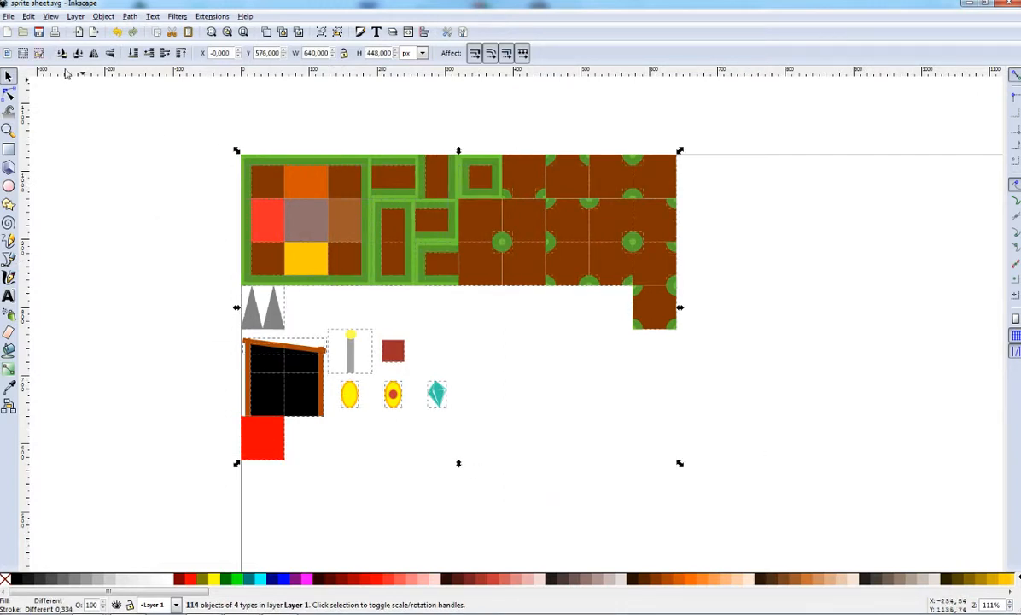
left_click(322, 34)
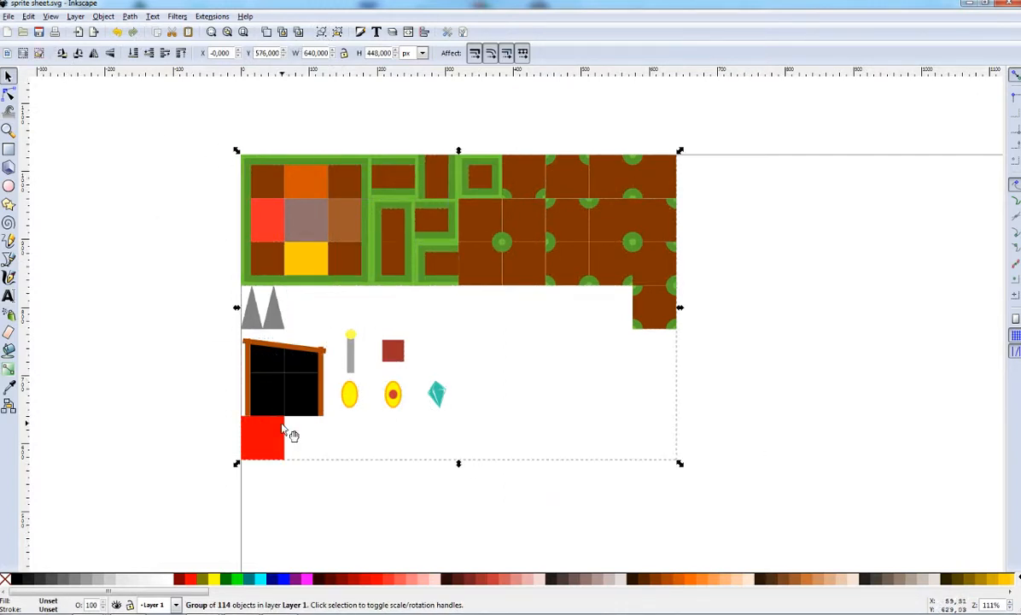
left_click(9, 16)
left_click(52, 145)
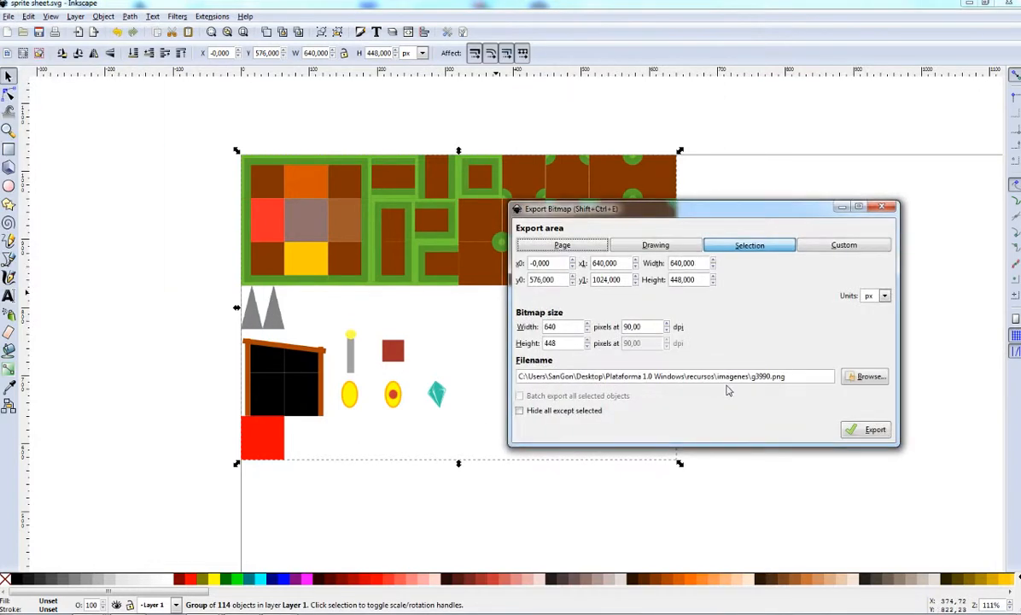
double_click(758, 376)
key("BackSpace")
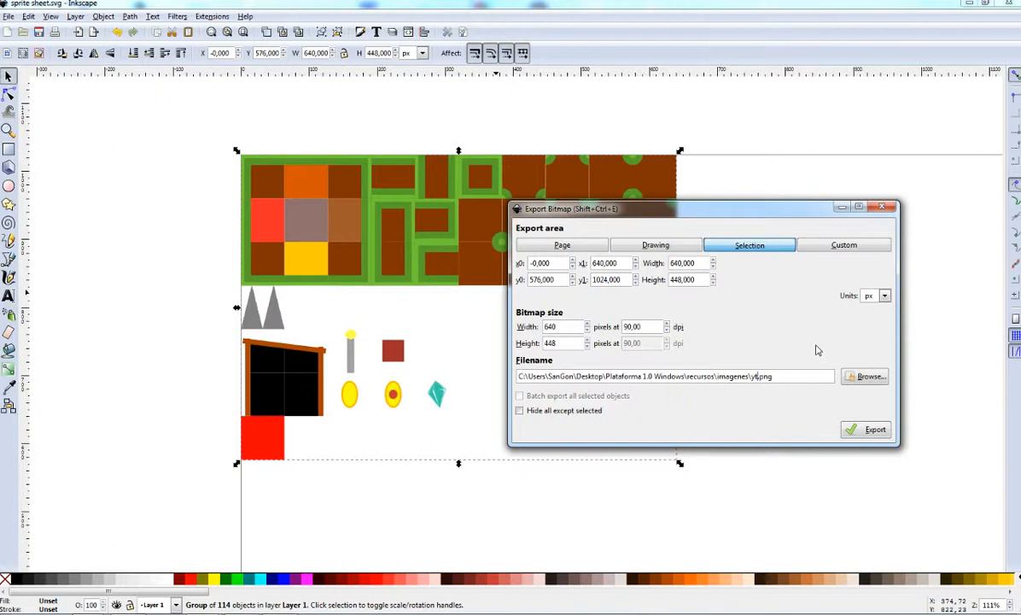
left_click(883, 207)
Switch to the imagenes folder in Windows Explorer and rename sprite sheet.png as sprite sheetOriginal.png
mouse_move(204, 607)
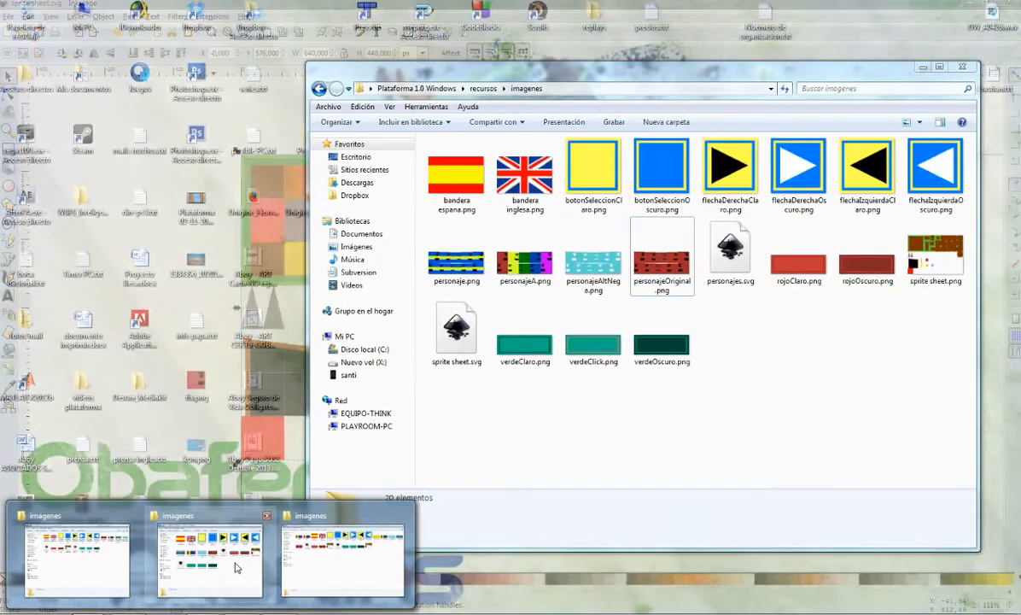
left_click(237, 566)
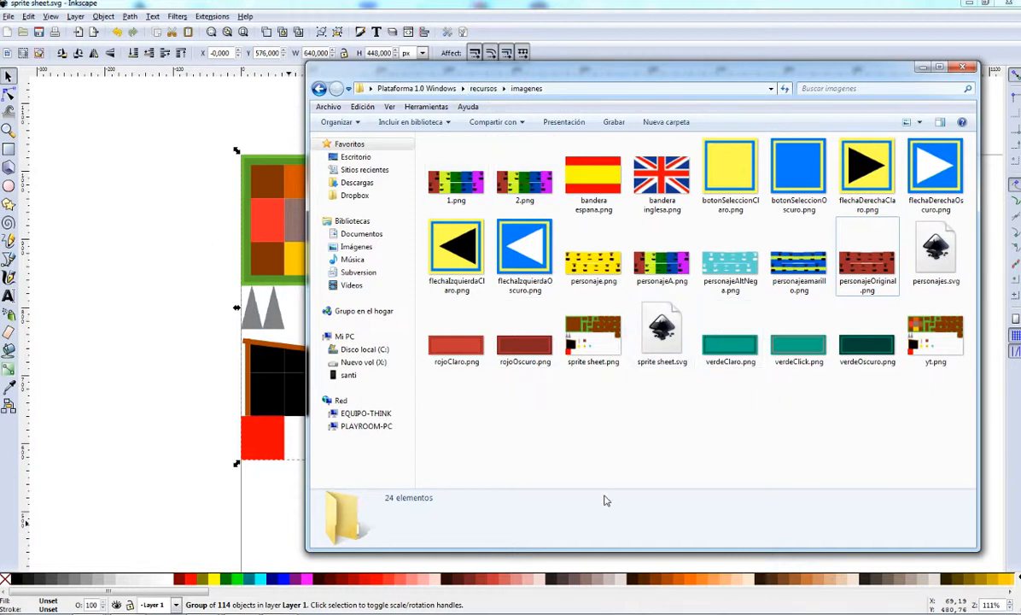
left_click(935, 337)
left_click(595, 340)
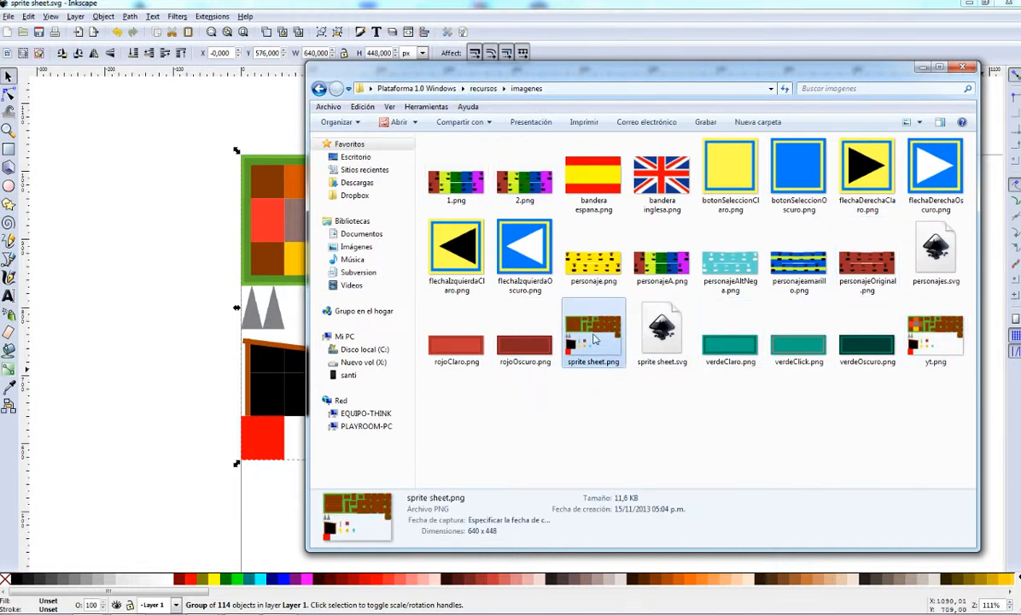
left_click(595, 340)
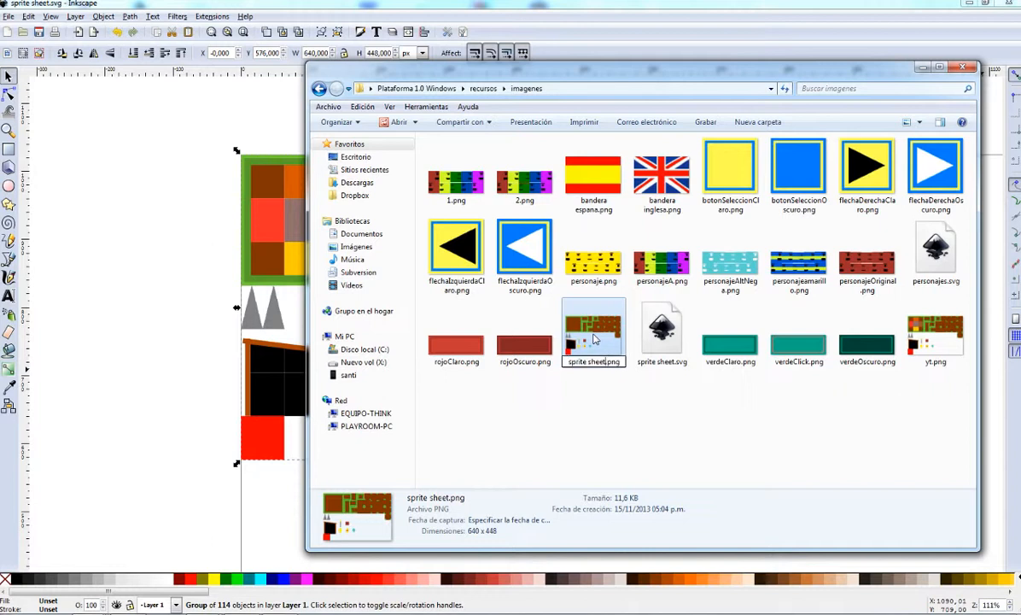
type("Orig")
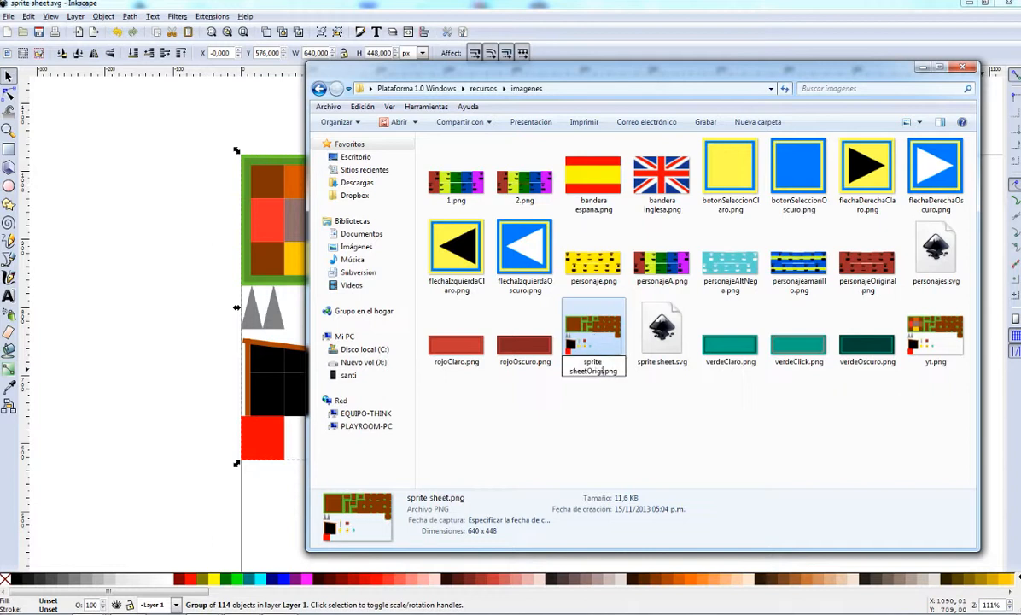
type("inal")
key("Return")
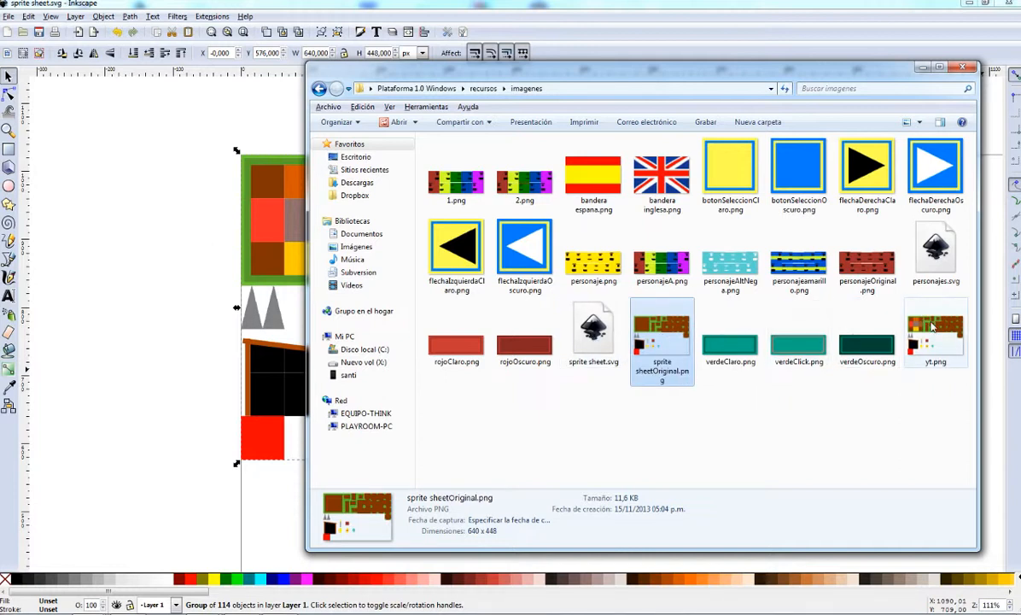
Rename yt.png as sprite sheet.png so the recoloured sheet takes the original's place
key("End")
key("F2")
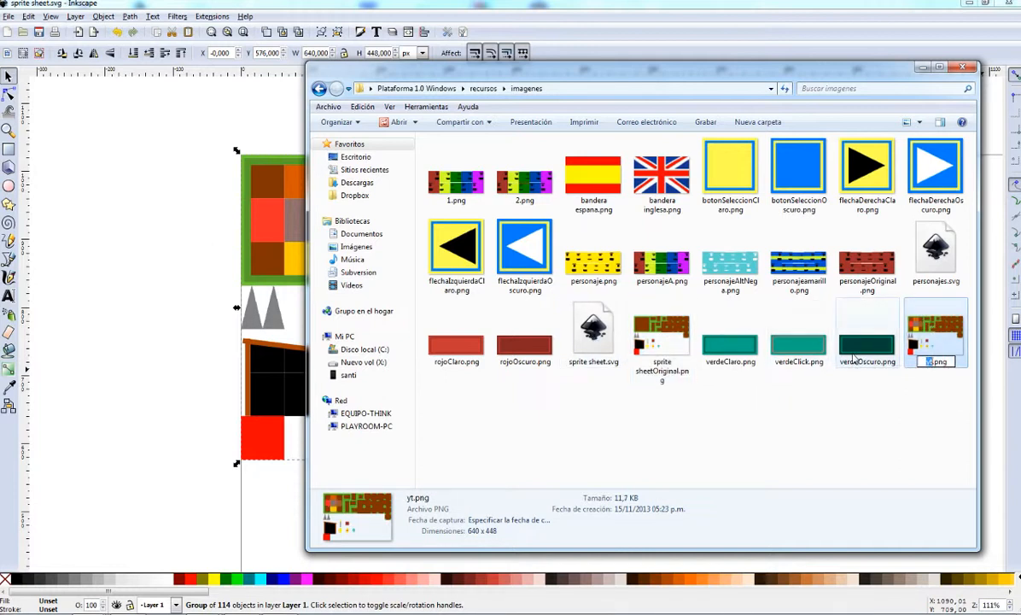
type("sprite sheet")
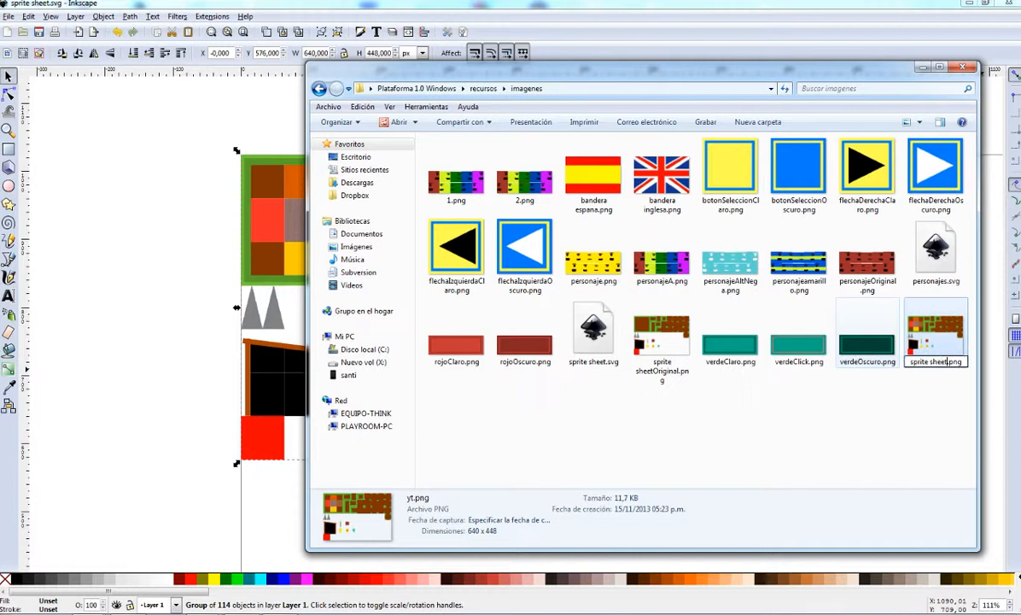
key("Return")
left_click(592, 380)
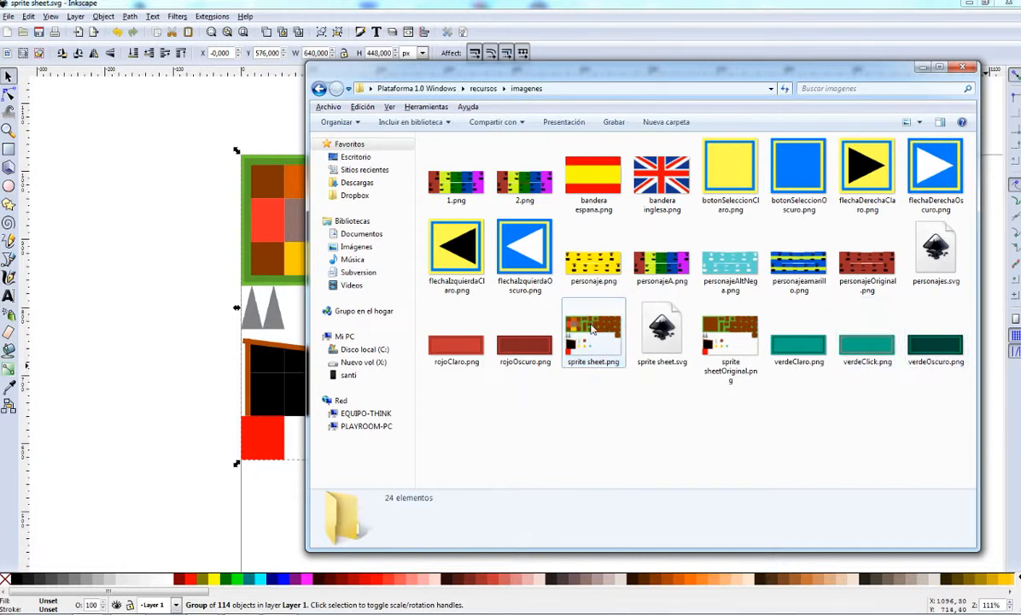
Switch to the Plataforma game and play level 3 to check the recoloured terrain tiles
left_click(272, 611)
left_click(676, 270)
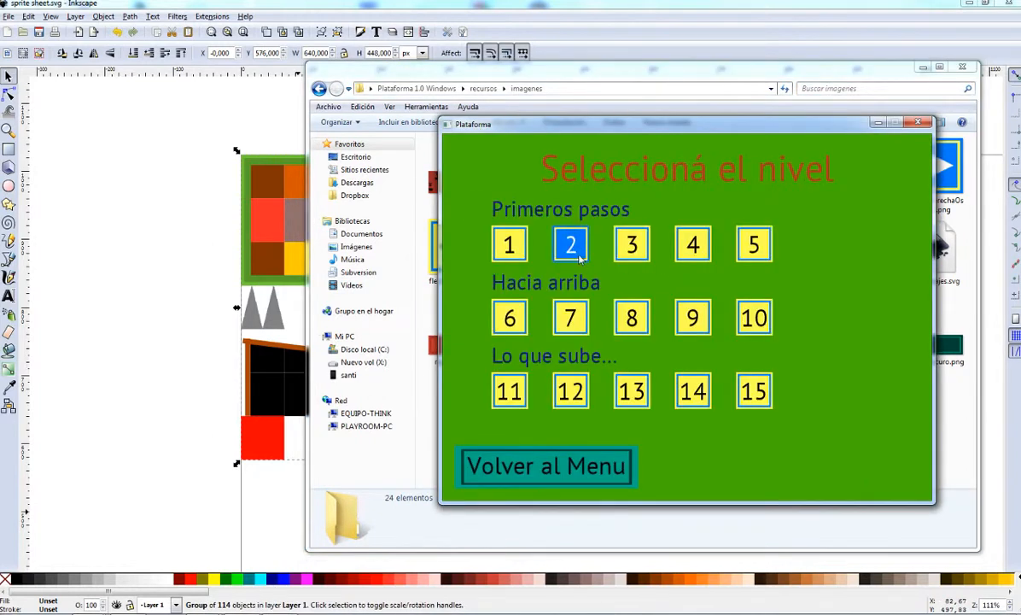
left_click(633, 246)
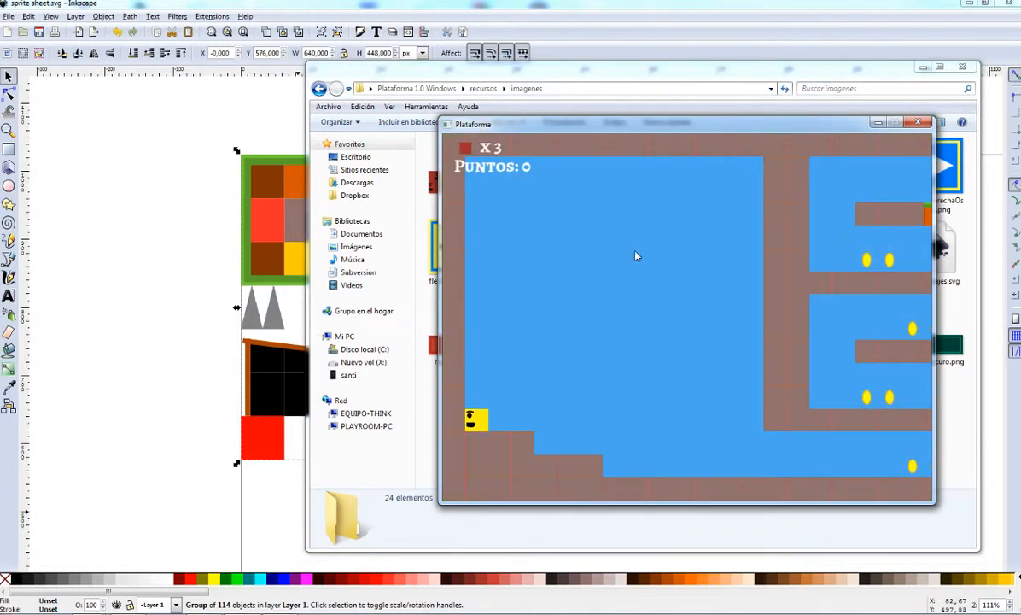
key("Right")
key("Up")
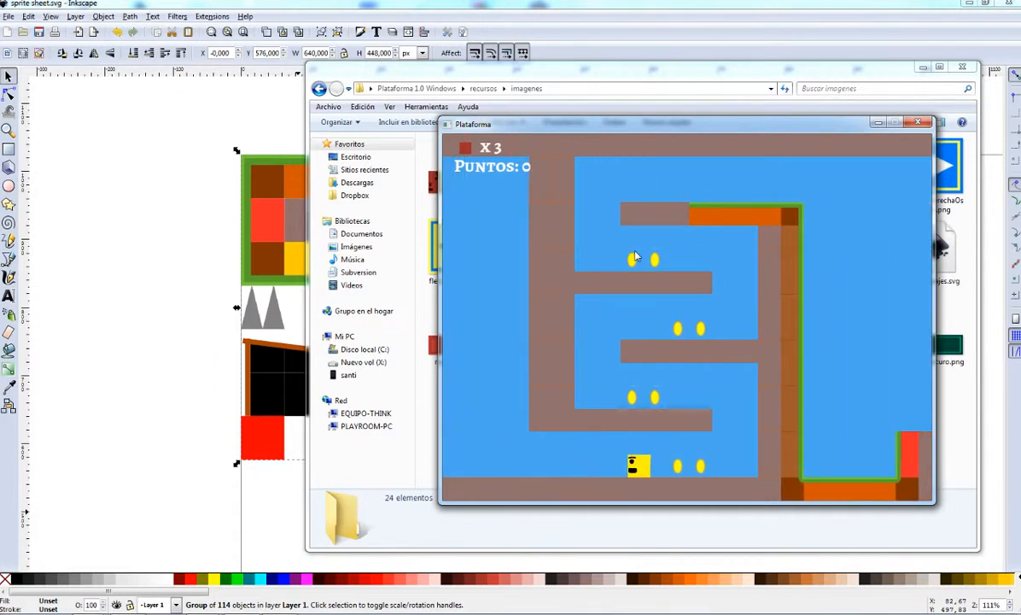
Return to the game's main menu, start level 1 to check its terrain tiles, and pause it
key("Escape")
key("r")
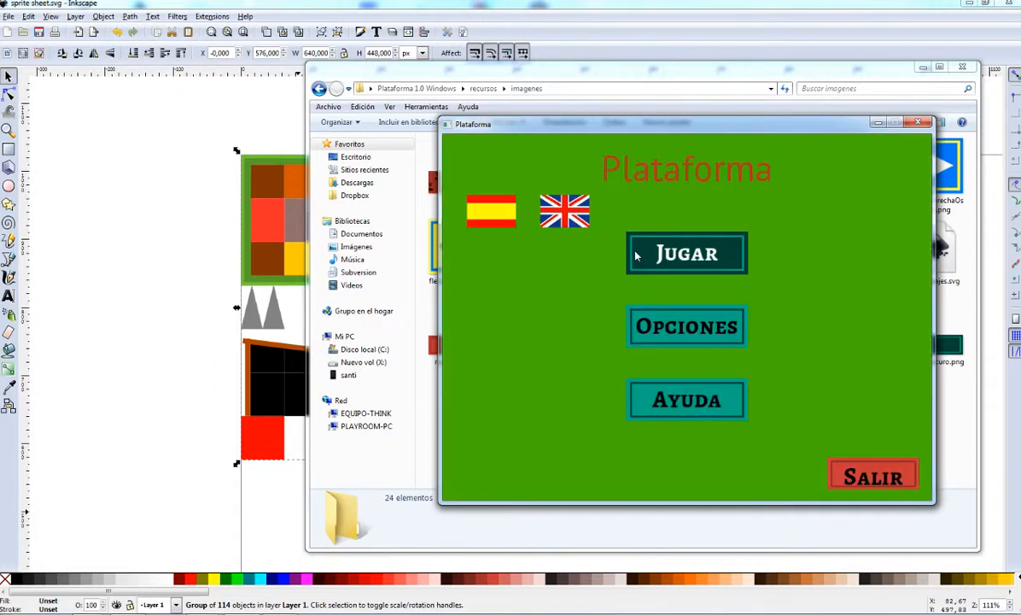
left_click(636, 253)
left_click(509, 248)
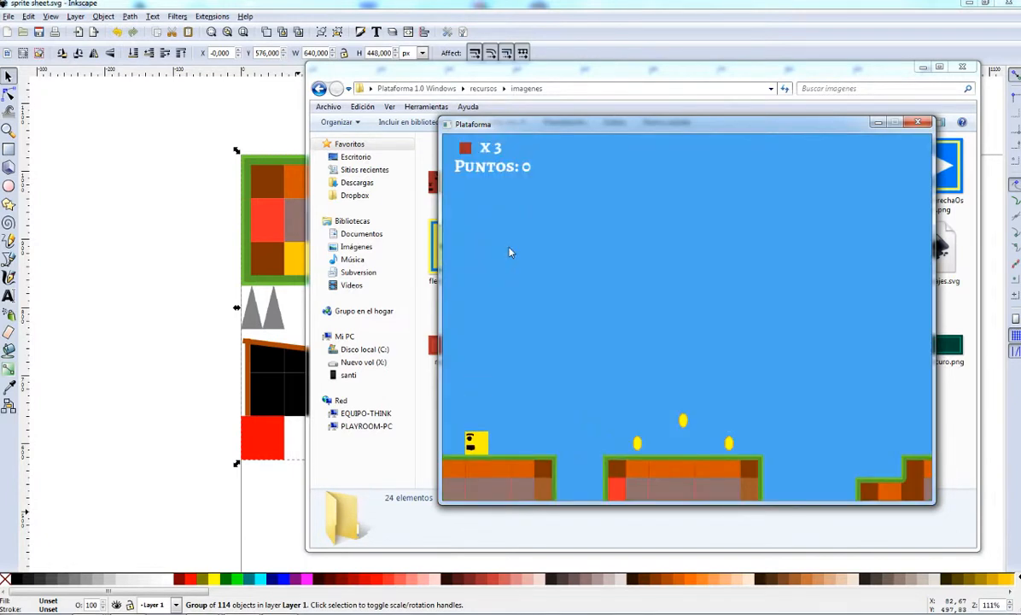
key("Escape")
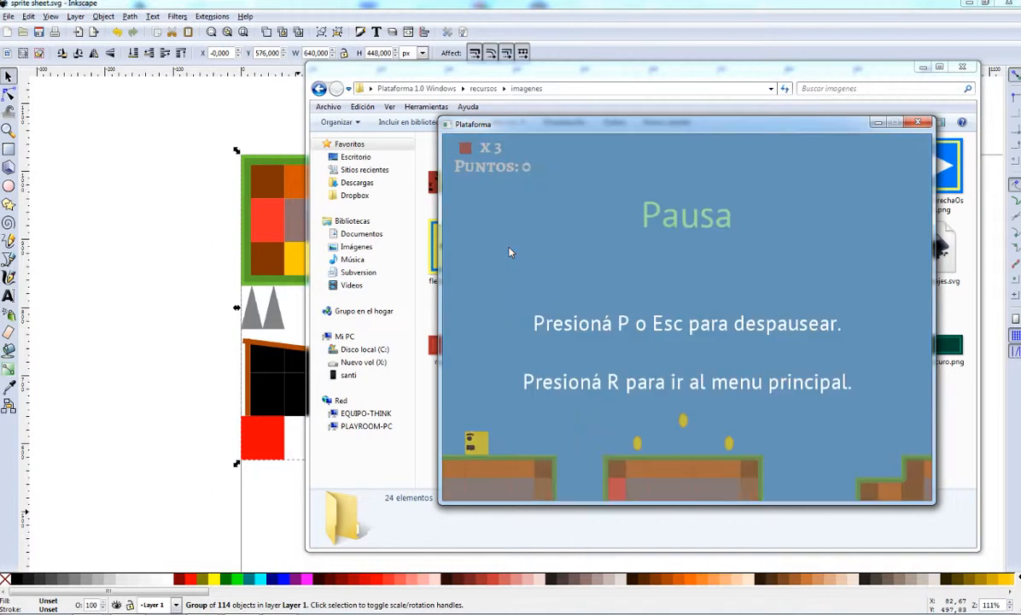
Return the paused game to its main menu and switch to the Inkscape sprite sheet with nothing left selected
key("r")
left_click(641, 254)
left_click(559, 468)
left_click(189, 342)
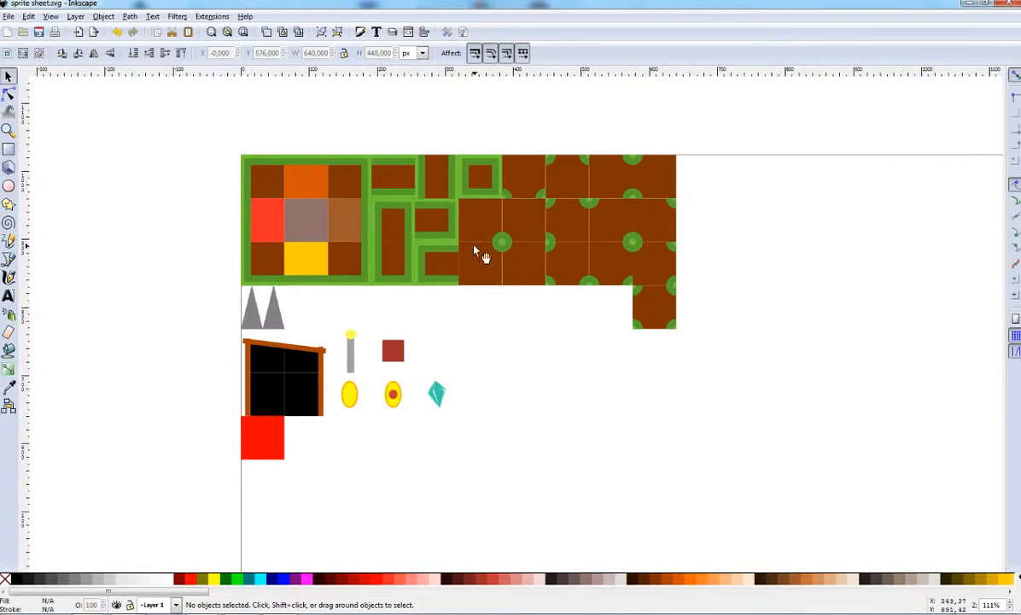
left_click(277, 246)
key("Escape")
Switch to Windows Explorer, open nivel01.tmx from the Plataforma 1.0 Windows niveles folder in Tiled, and view how the level uses the tiles
mouse_move(241, 612)
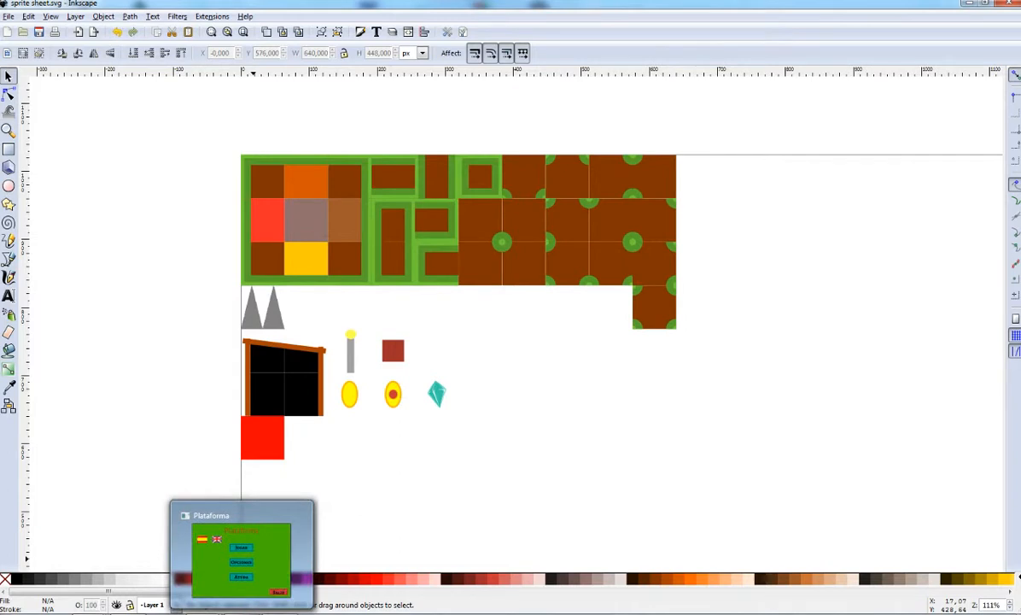
left_click(335, 525)
left_click(483, 88)
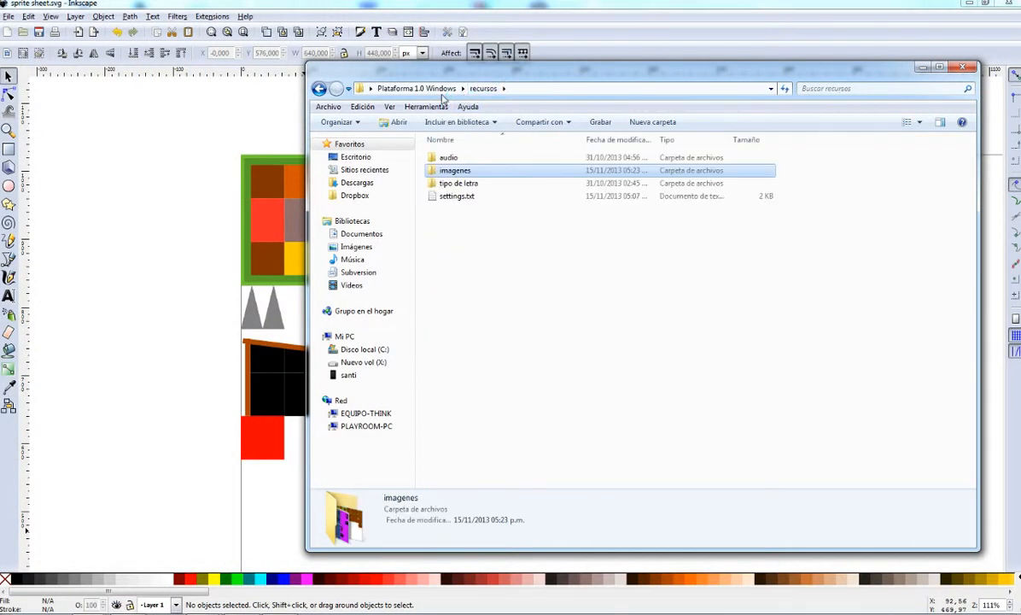
left_click(424, 91)
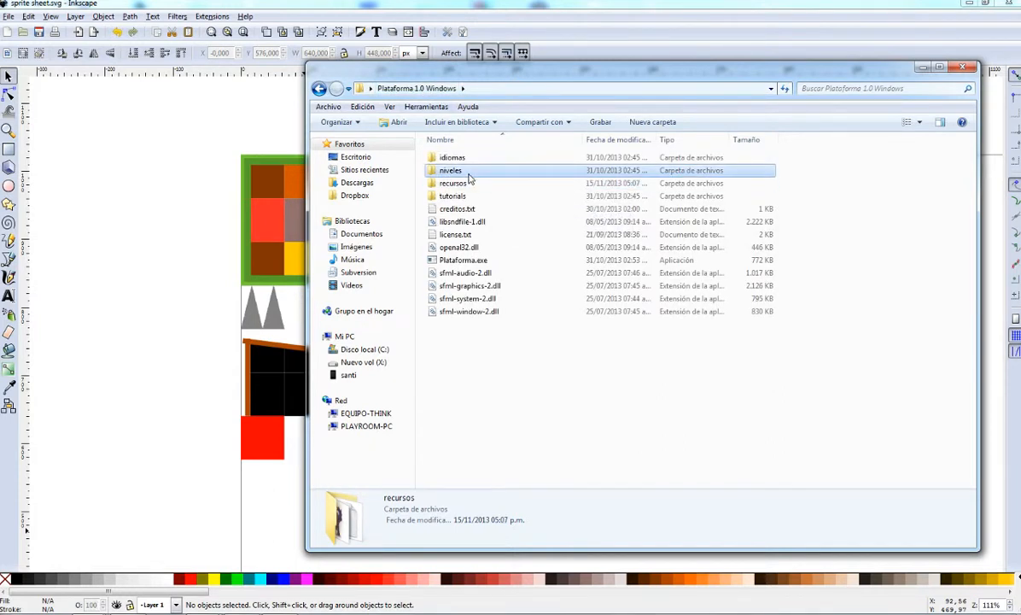
double_click(468, 169)
left_click(458, 158)
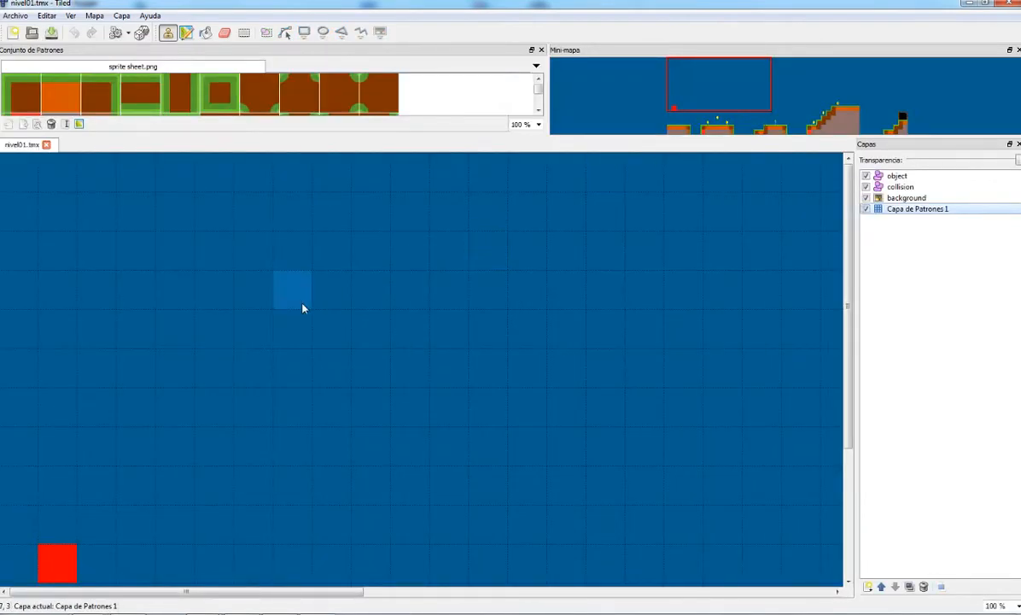
scroll(303, 308, "down", 3)
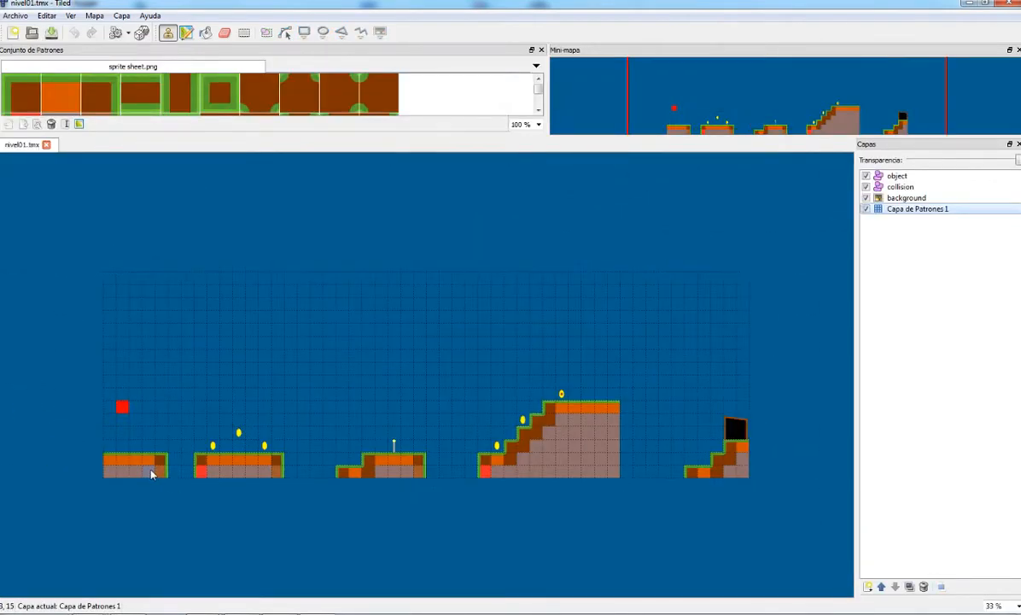
scroll(151, 474, "up", 2)
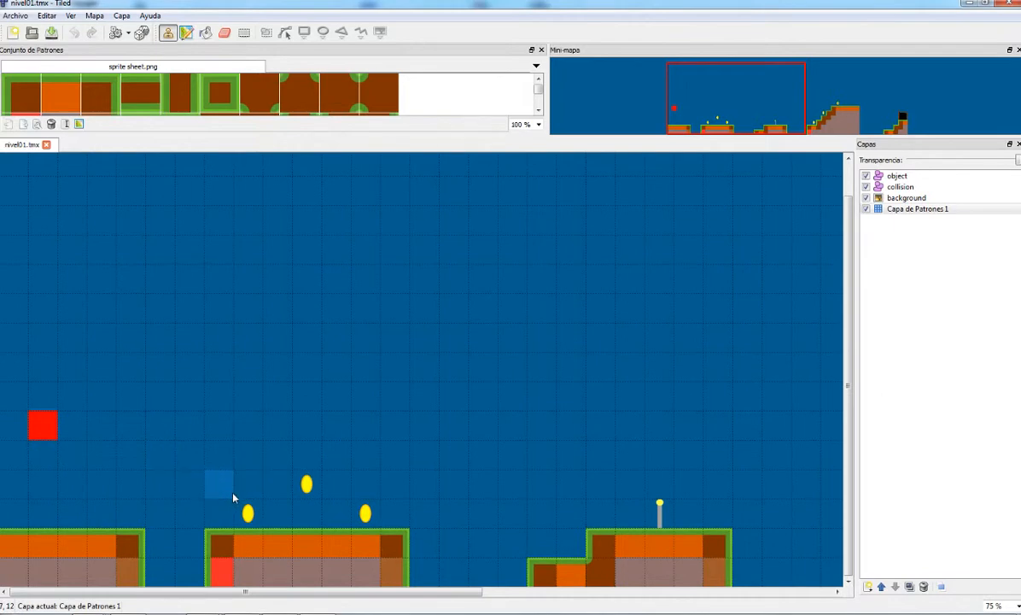
scroll(234, 493, "down", 1)
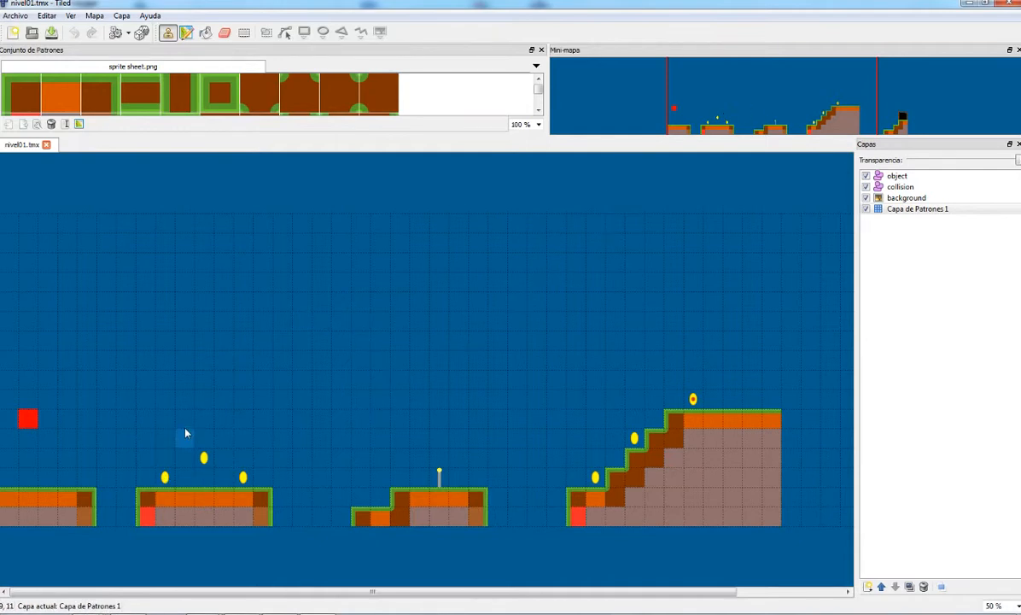
Open nivel02.tmx from the niveles folder in Tiled, examine its full map, and return to the nivel01.tmx map
mouse_move(205, 611)
left_click(205, 555)
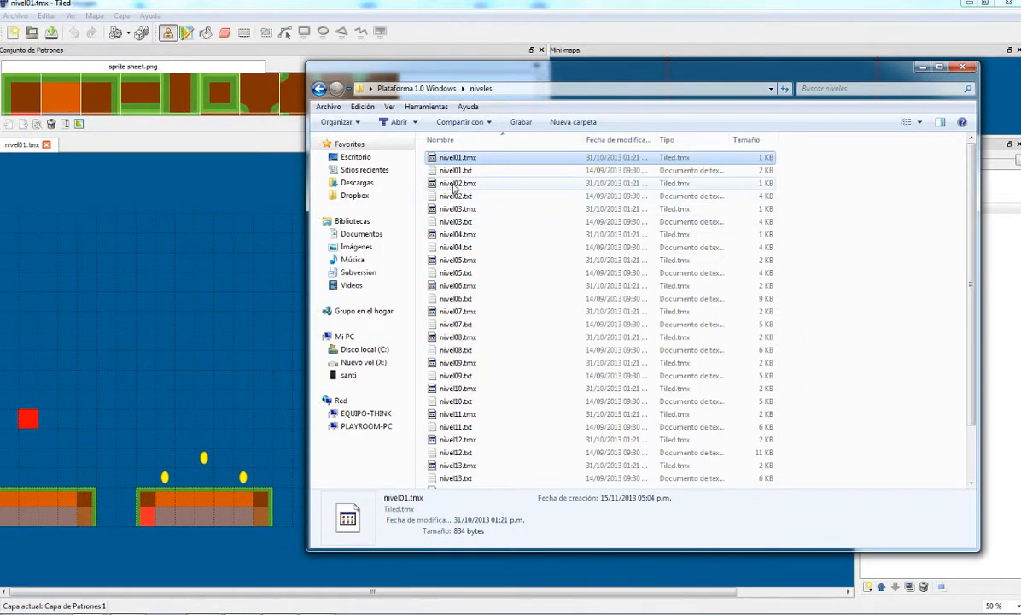
left_click(455, 184)
double_click(455, 183)
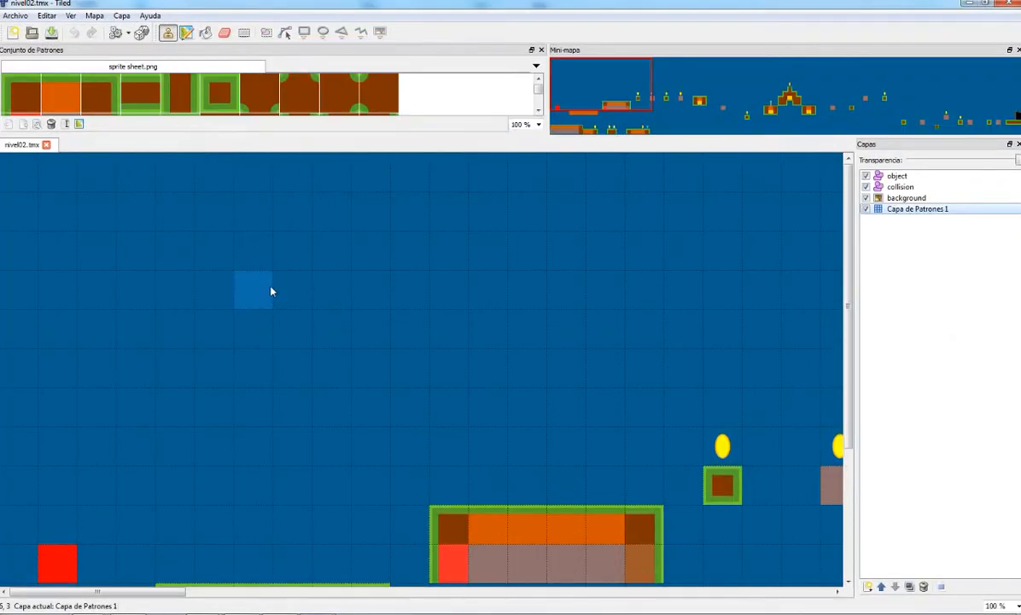
scroll(325, 378, "down", 4, "ctrl")
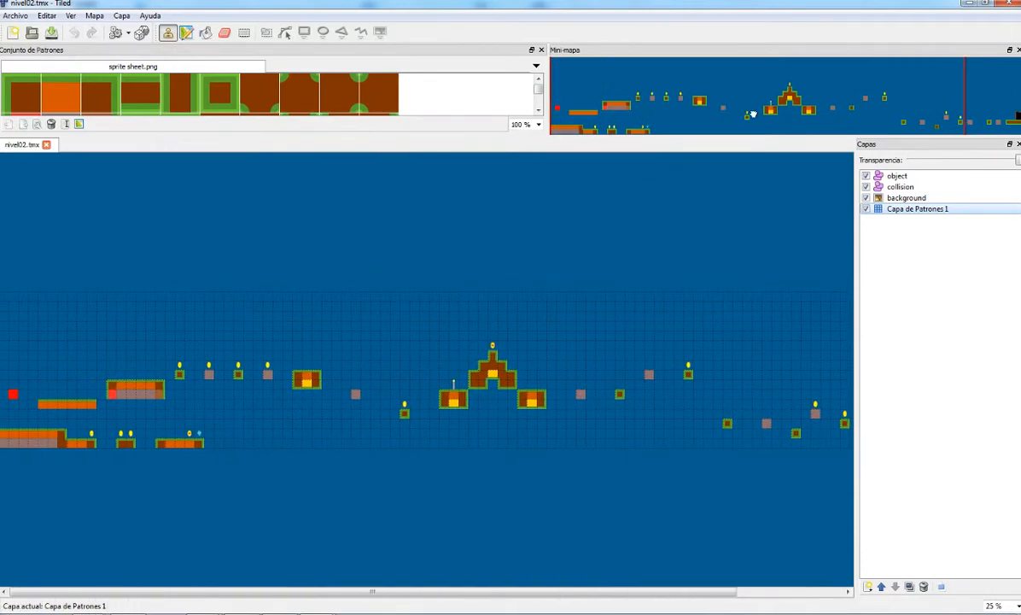
left_click(249, 554)
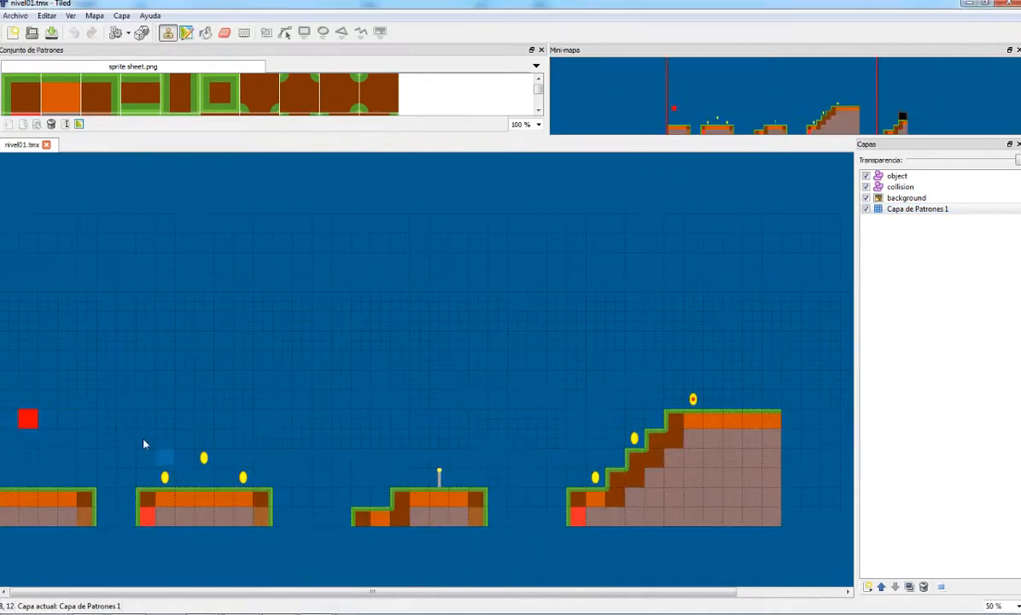
left_click(804, 111)
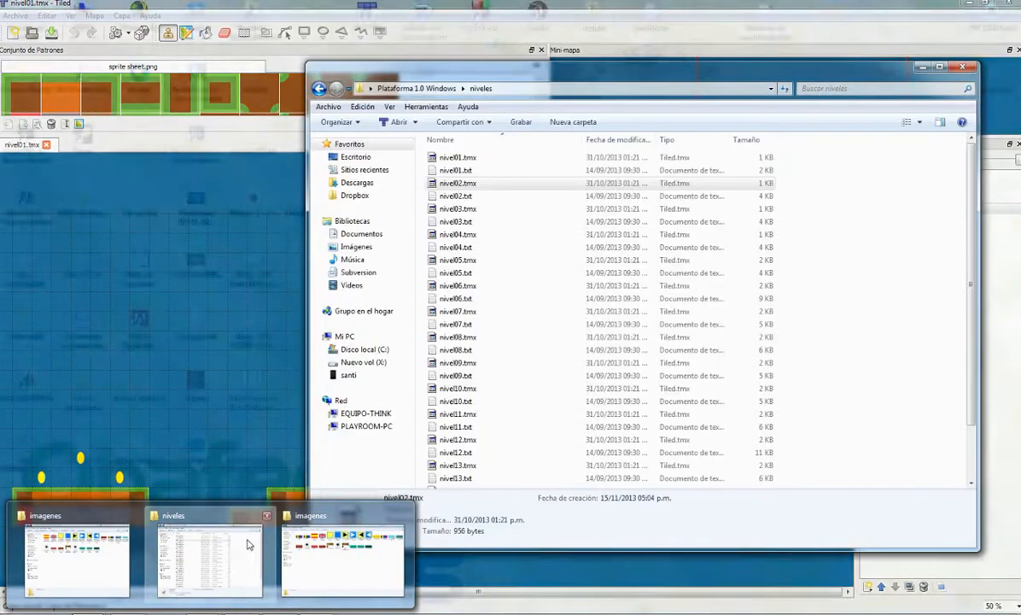
Open nivel15.tmx from the niveles folder as text in Notepad++ and close it again
left_click(248, 545)
scroll(488, 372, "down", 3)
right_click(449, 456)
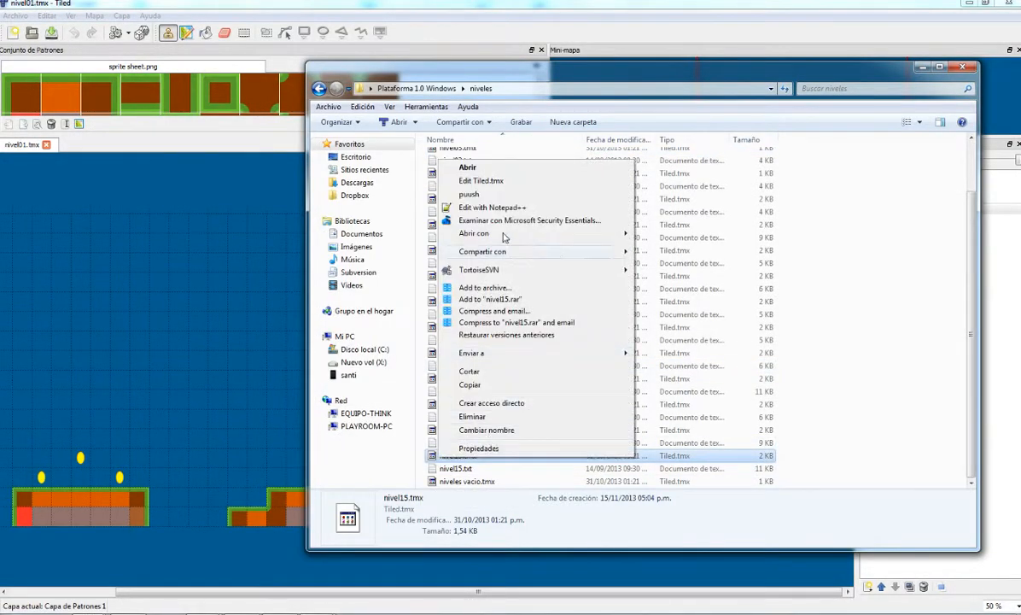
left_click(478, 208)
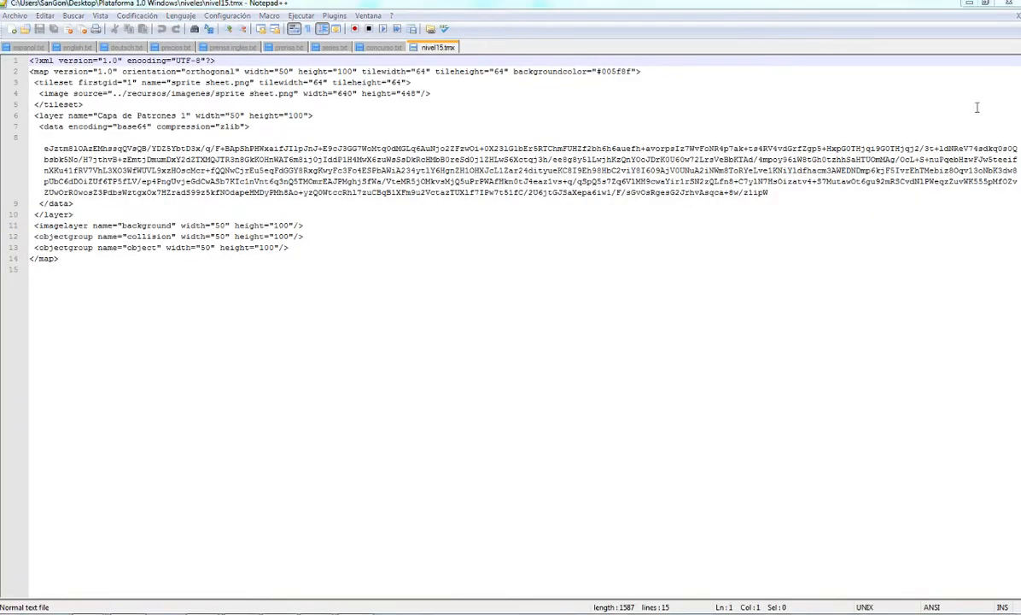
left_click(1008, 3)
Open nivel15.tmx in Tiled and examine how the tiles are arranged across its map
double_click(467, 457)
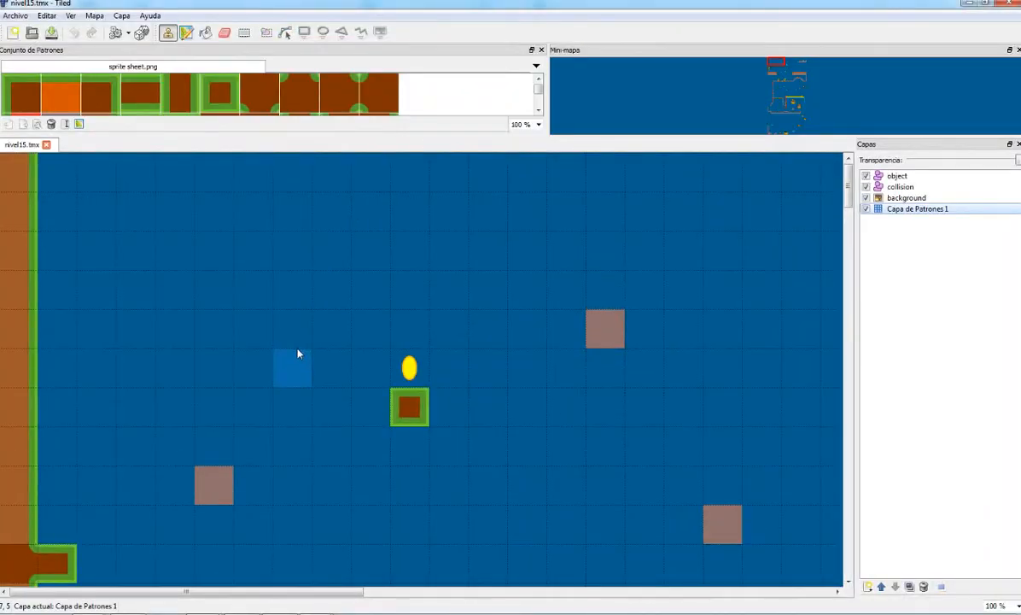
scroll(298, 353, "down", 5)
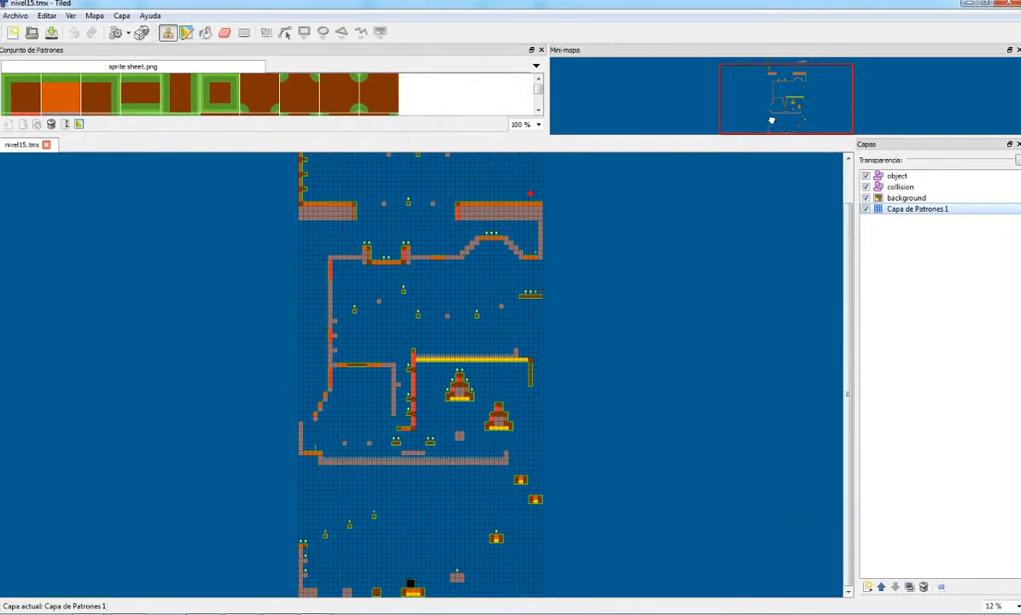
scroll(356, 300, "up", 2)
scroll(451, 285, "up", 1)
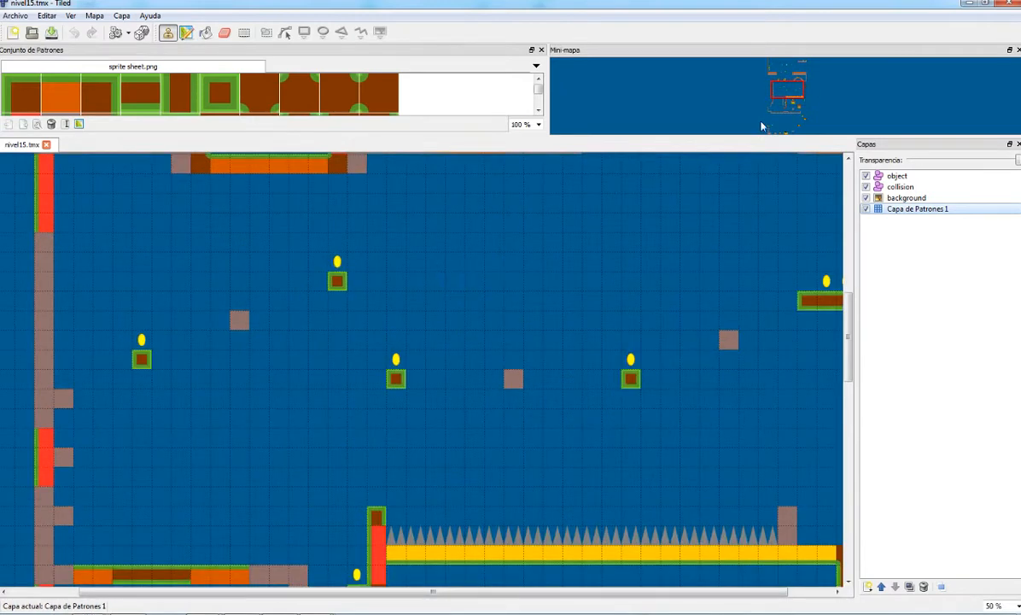
left_click_drag(783, 86, 782, 70)
scroll(256, 316, "up", 3)
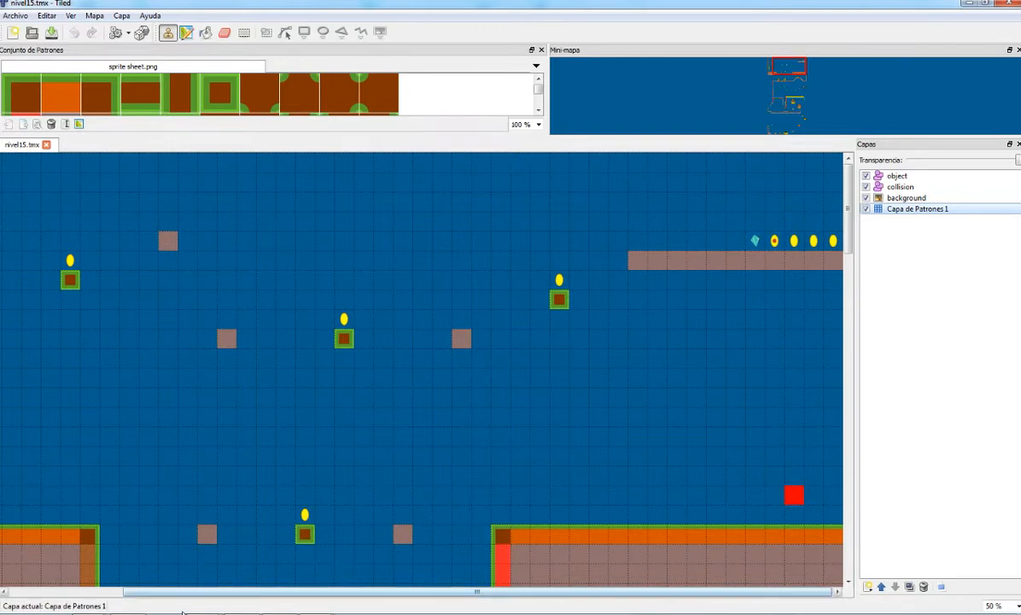
scroll(622, 344, "down", 6)
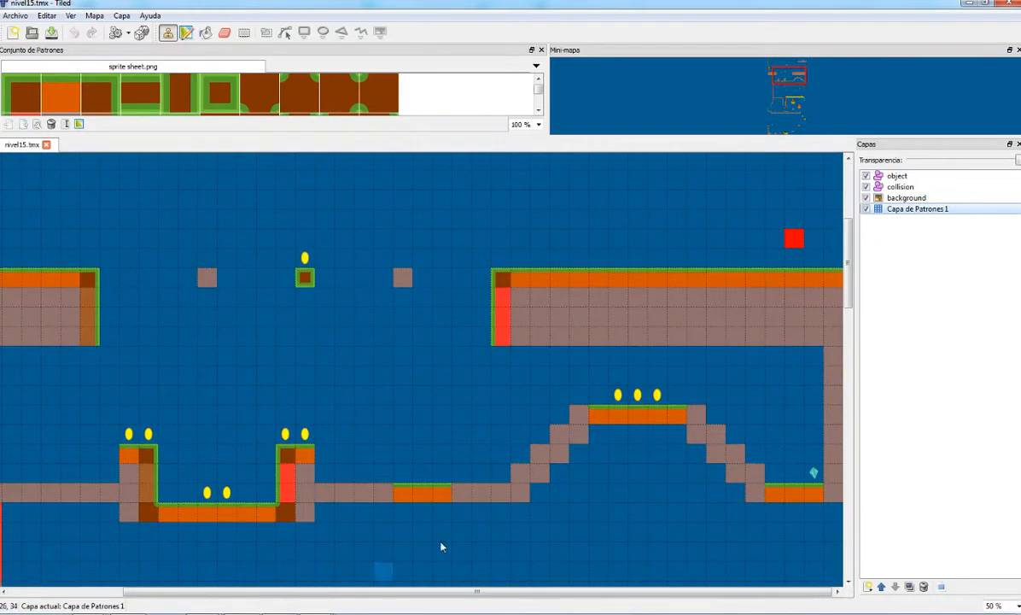
Switch to the imagenes folder in Windows Explorer and point out personaje.png and sprite sheet.png
mouse_move(145, 606)
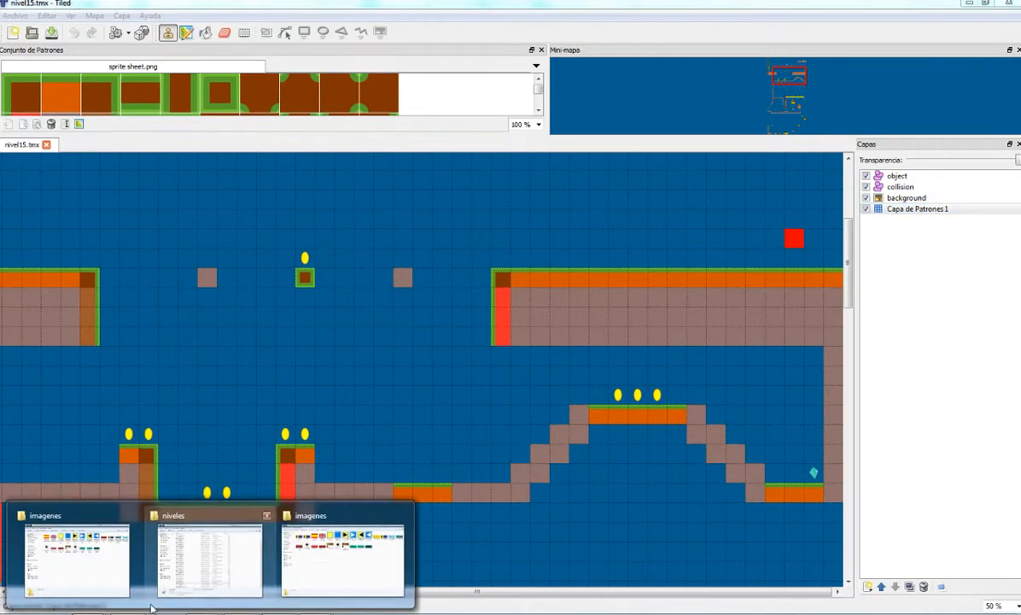
left_click(342, 551)
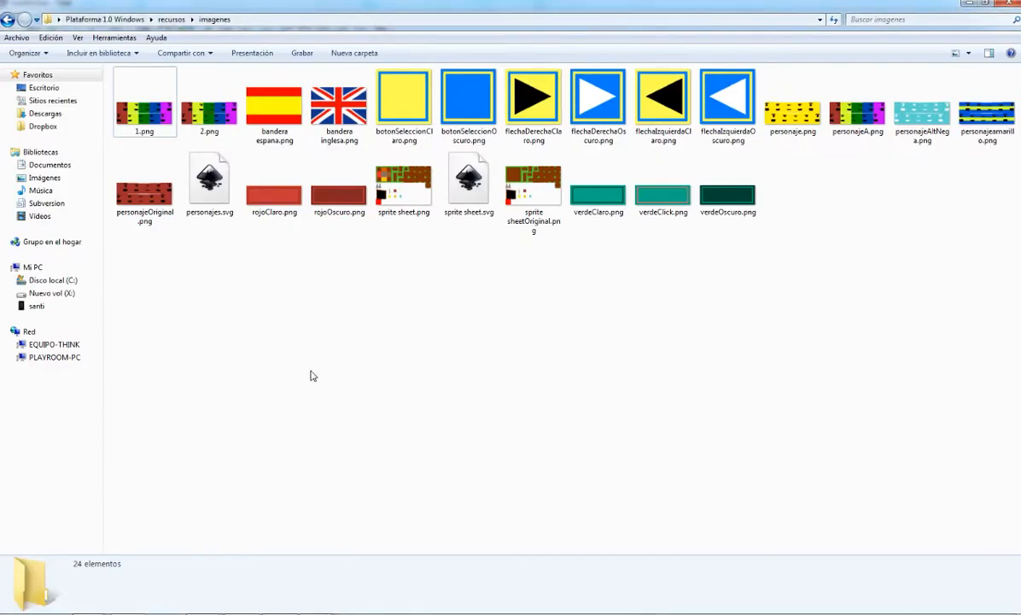
left_click(809, 126)
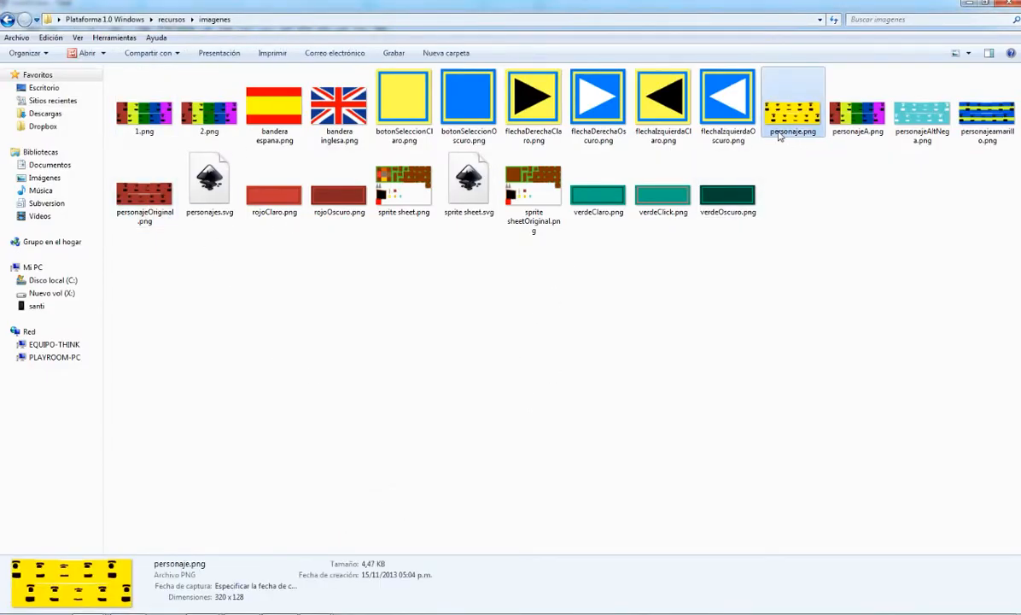
left_click(167, 235)
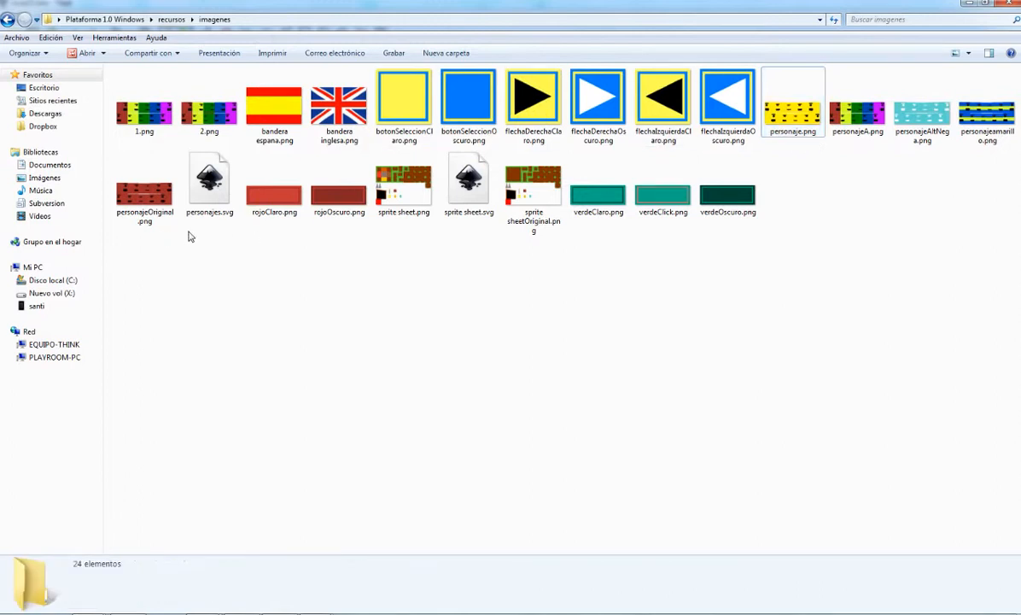
left_click(394, 215)
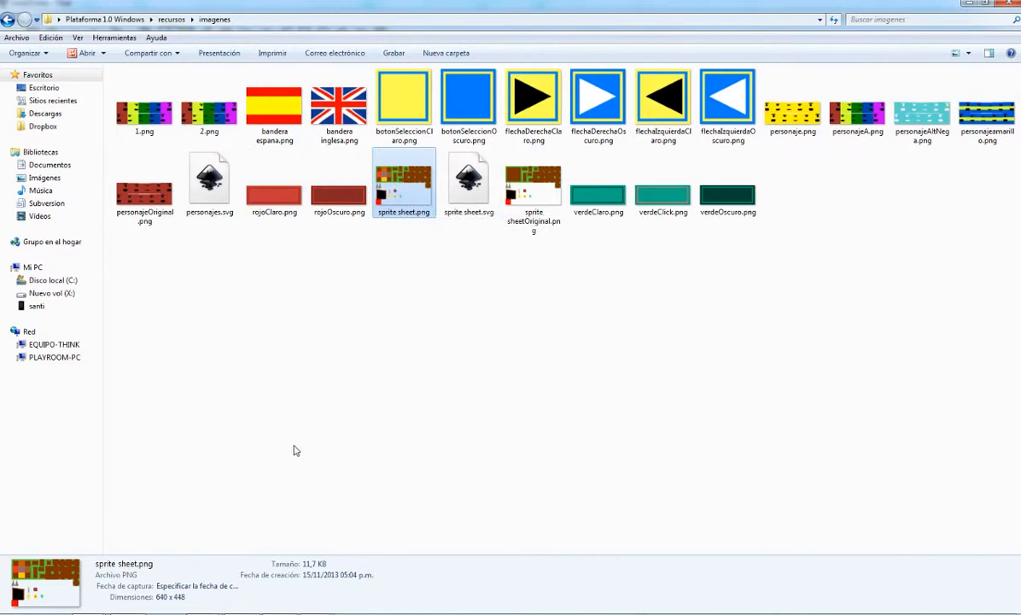
Switch to sprite sheet.svg in Inkscape, ungroup the whole sprite sheet, and clear the selection
mouse_move(204, 613)
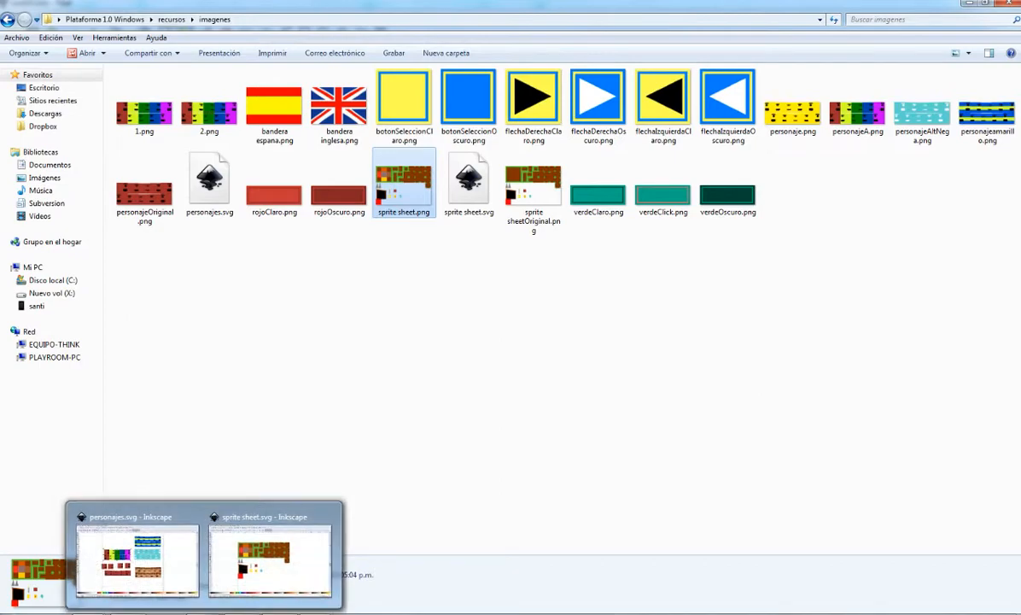
left_click(270, 563)
left_click_drag(202, 123, 273, 202)
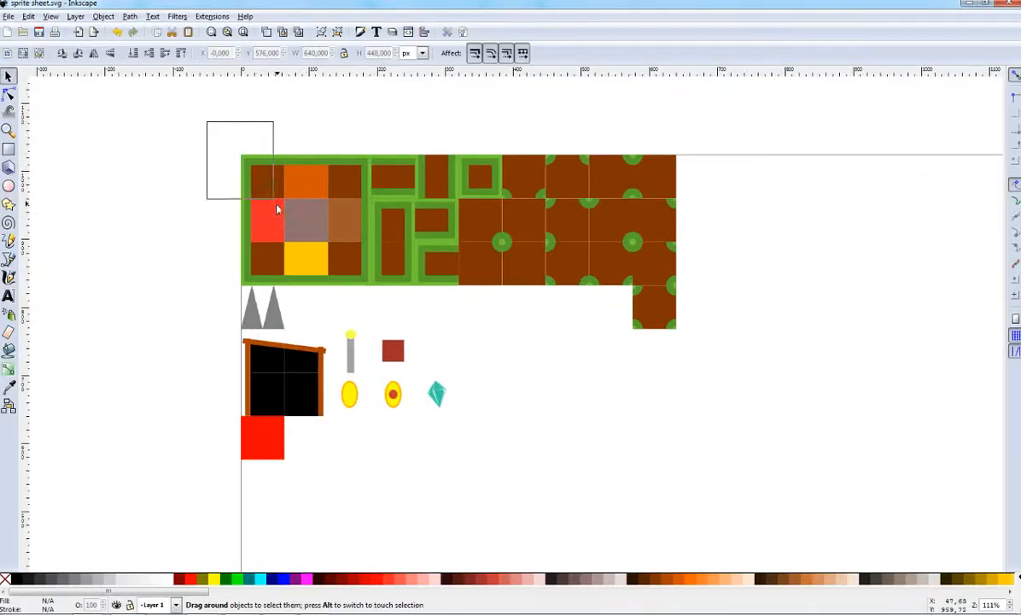
left_click(353, 196)
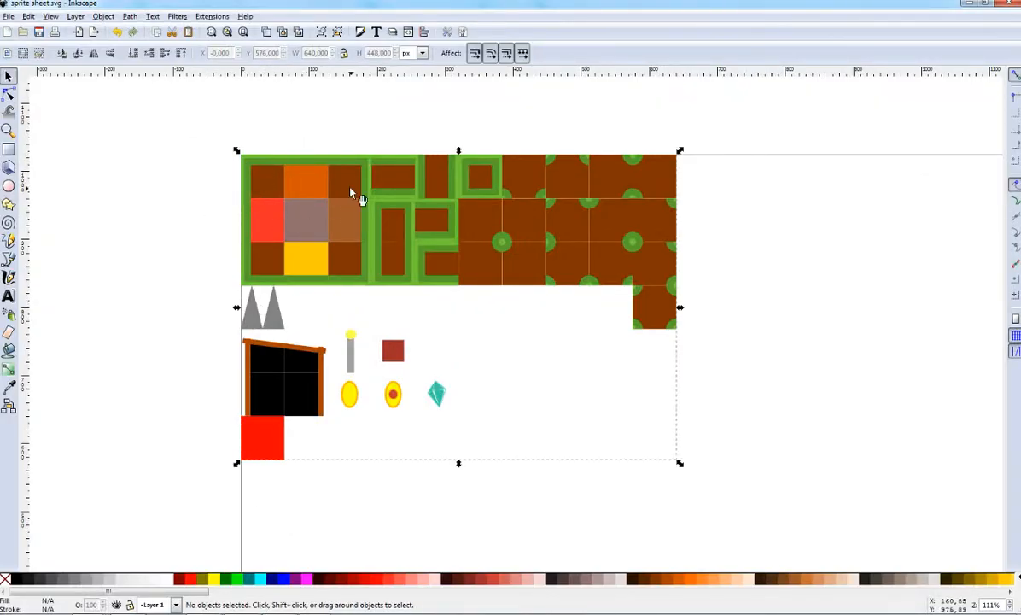
left_click(338, 33)
key("Escape")
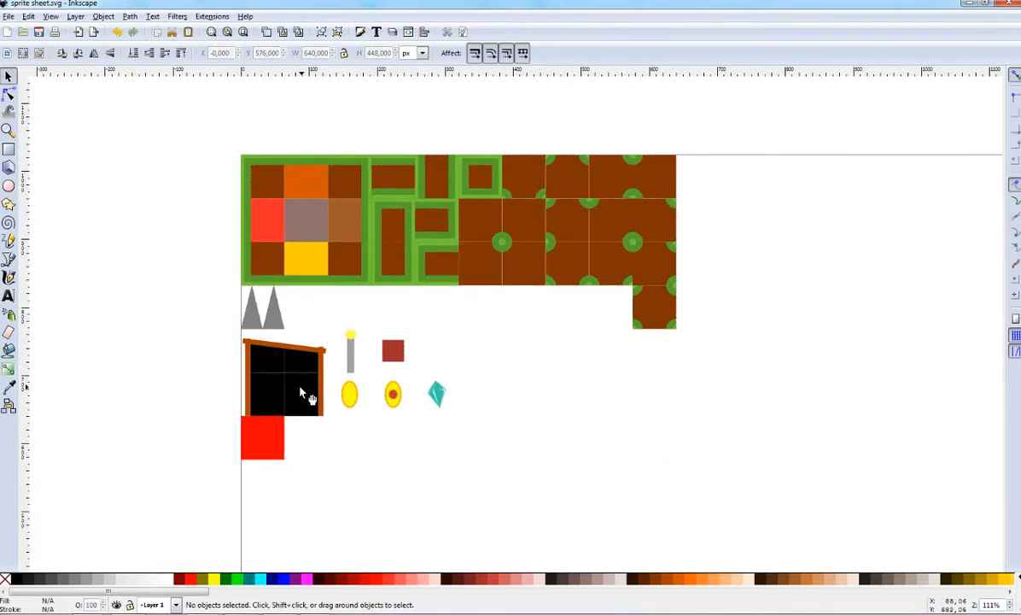
Try to recolour the grey spikes image with a red fill, and deselect it
left_click(301, 395)
left_click(235, 390)
left_click(265, 301)
left_click(353, 579)
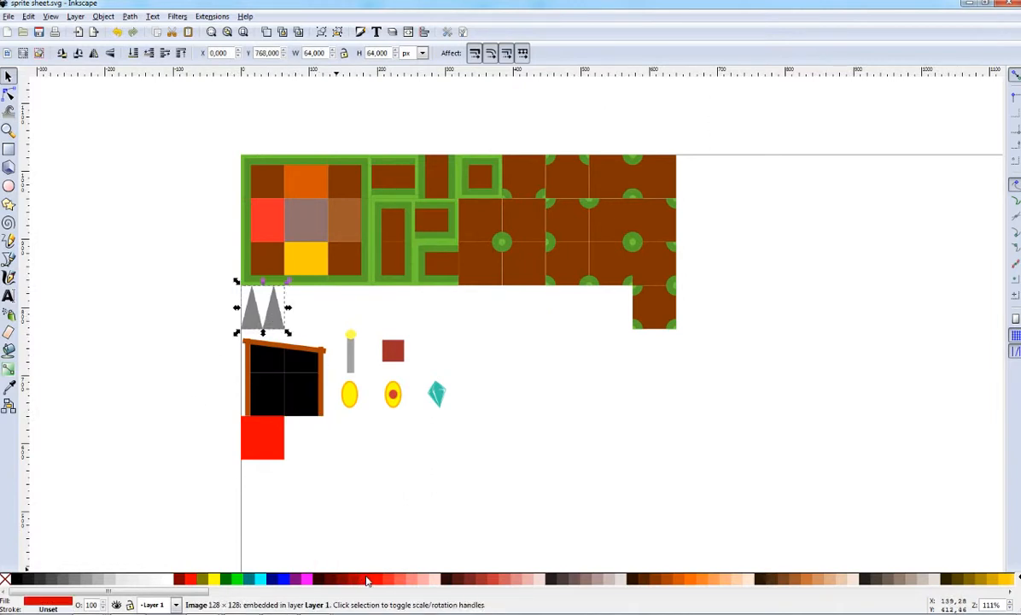
left_click(559, 334)
left_click(274, 326)
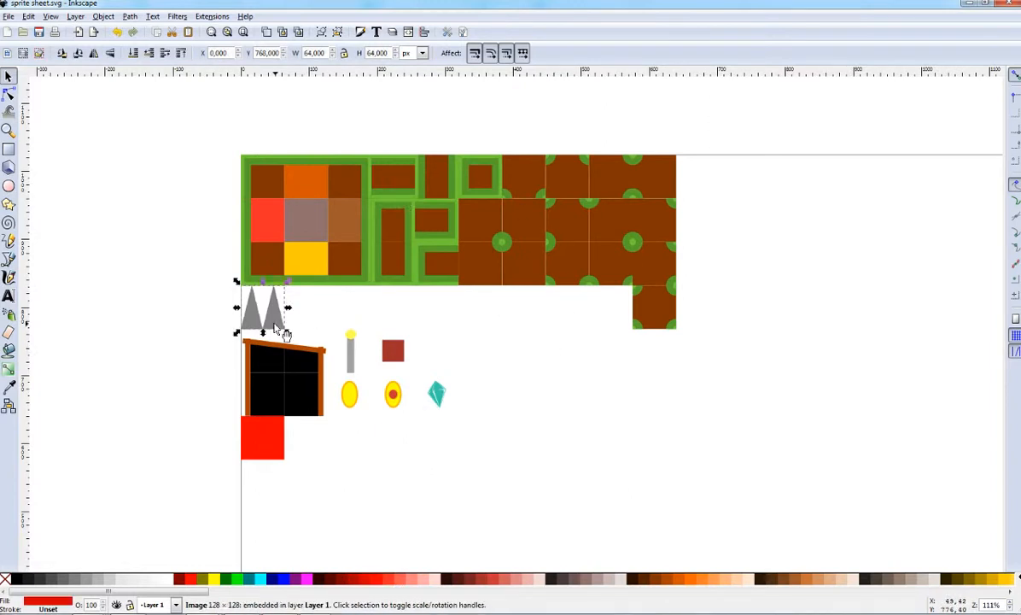
left_click(243, 320)
left_click(250, 309)
left_click(137, 295)
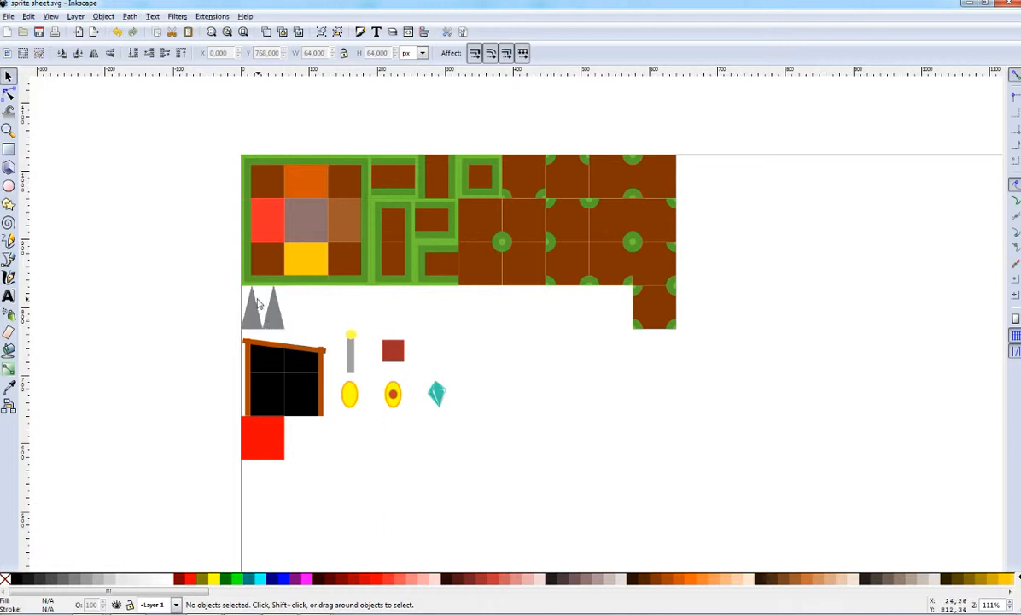
Move the grey spikes image from below the terrain tiles to beside the teal gem, at about X 322, Y 653 px
left_click(261, 328)
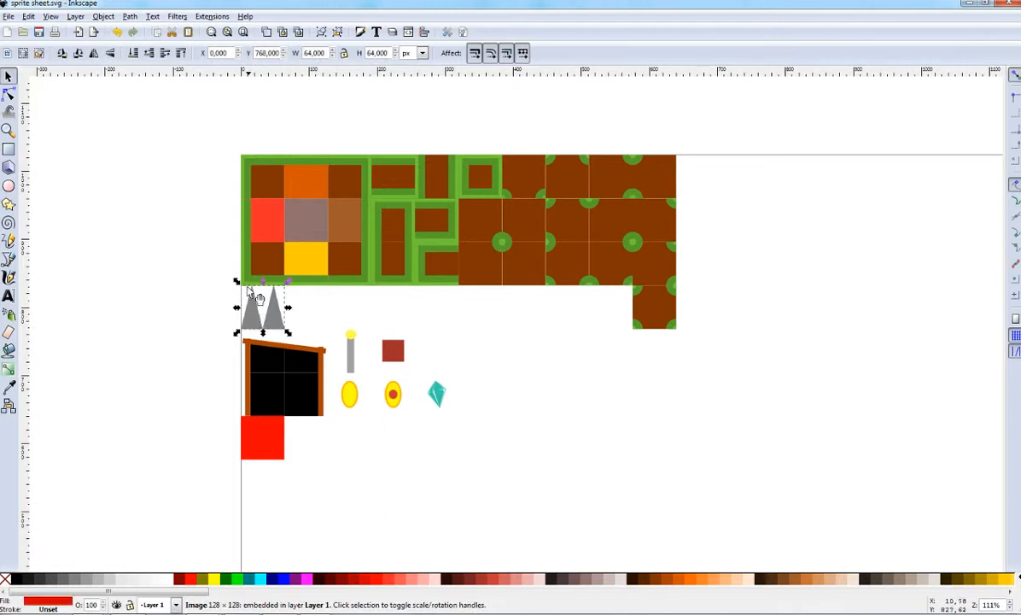
left_click_drag(262, 310, 502, 408)
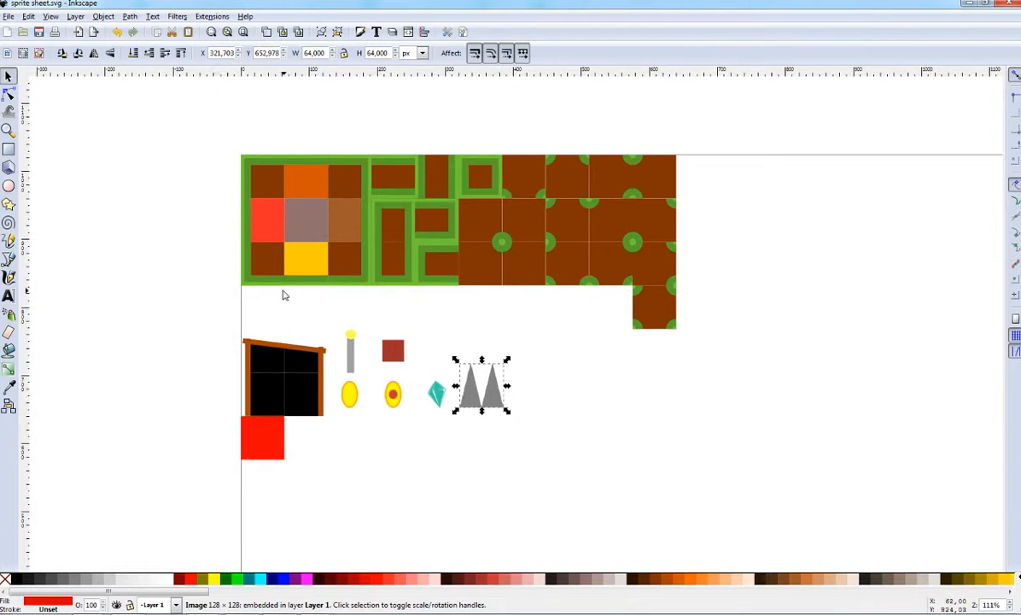
left_click(475, 382)
left_click(263, 316)
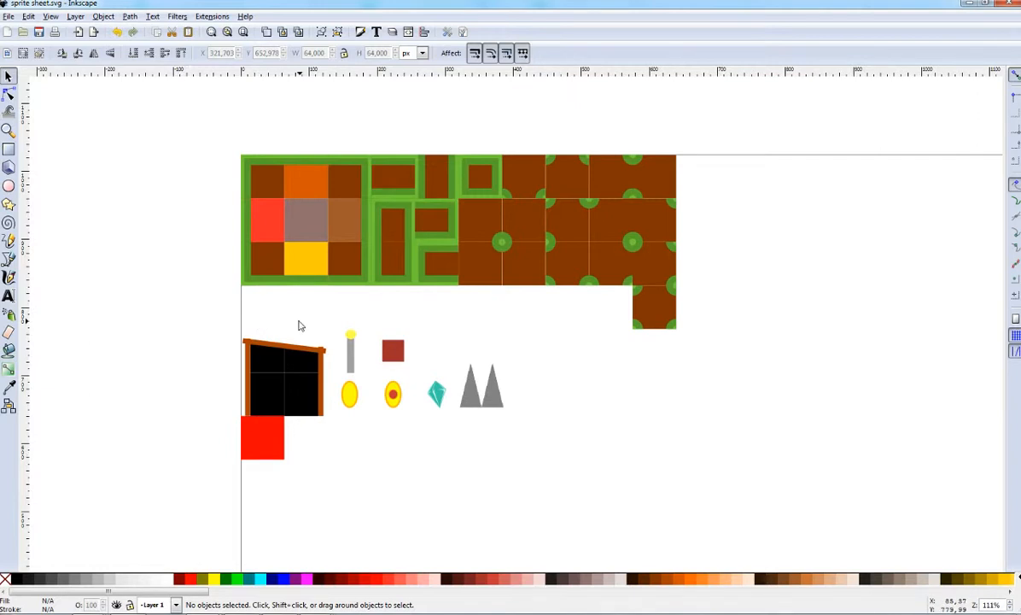
Give the light red tile at X 0, Y 896 px a black stroke and deselect it
left_click(269, 229)
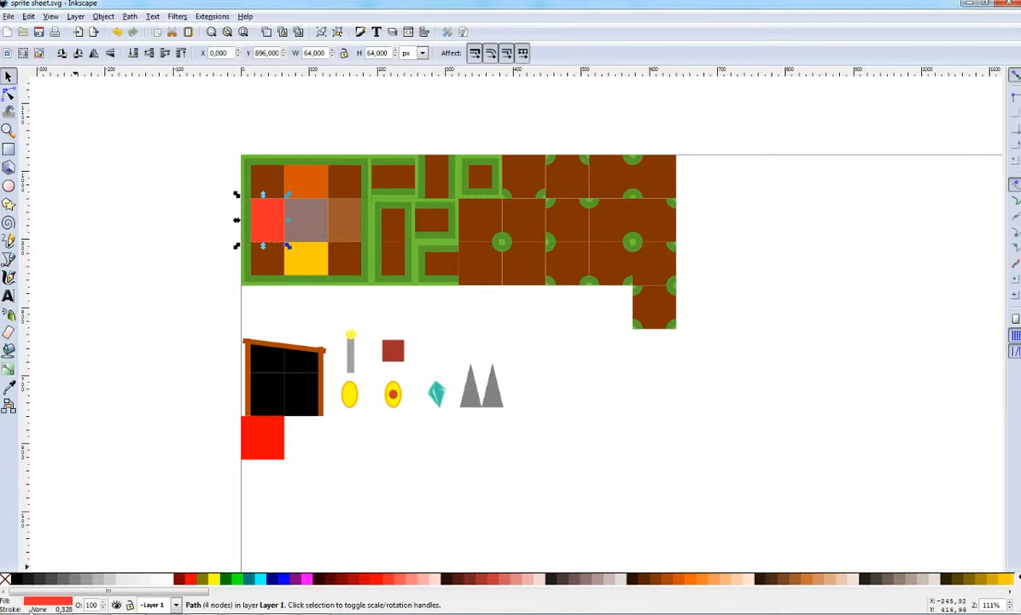
right_click(38, 608)
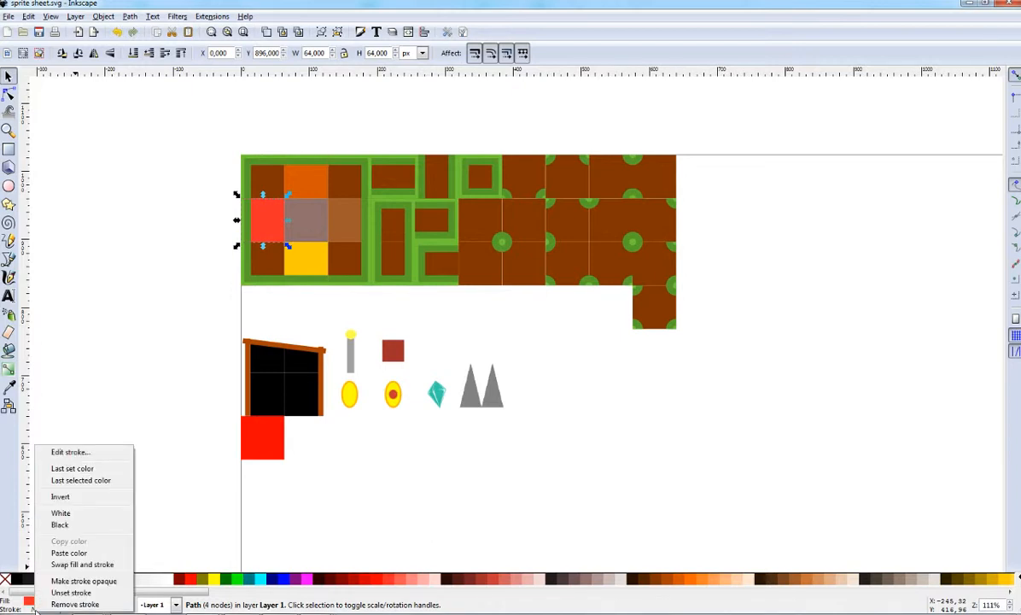
left_click(70, 495)
key("Escape")
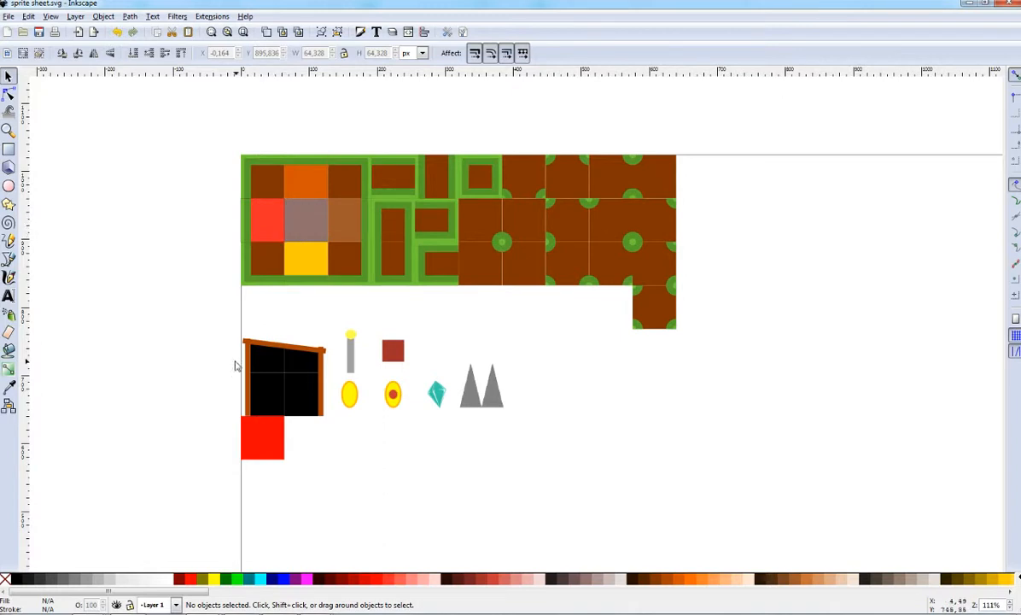
Select the grey, yellow and light red tiles in turn to inspect their size and stroke, and clear the selection
left_click(312, 222)
left_click(322, 258)
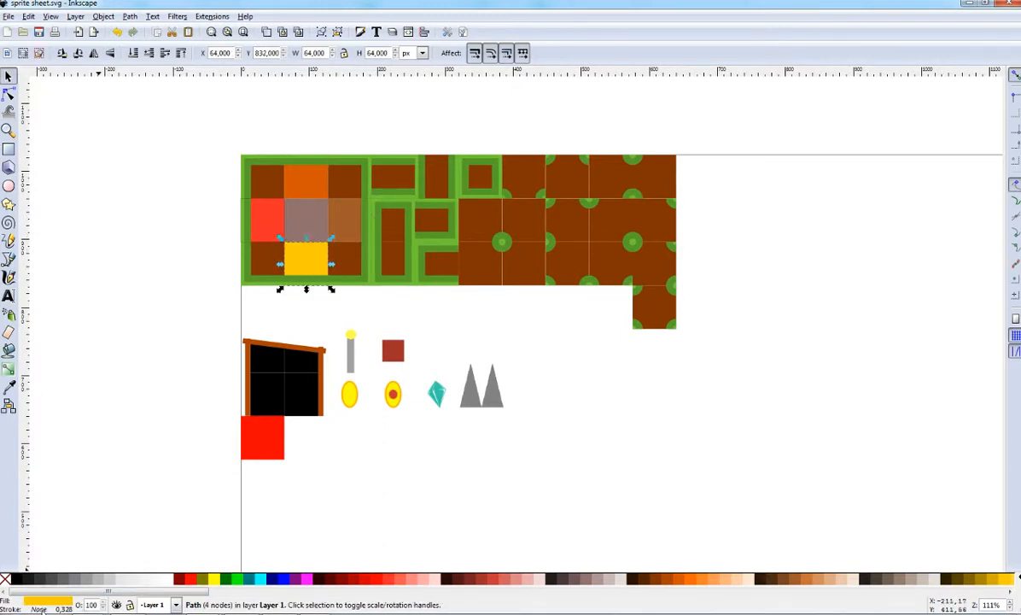
left_click(171, 314)
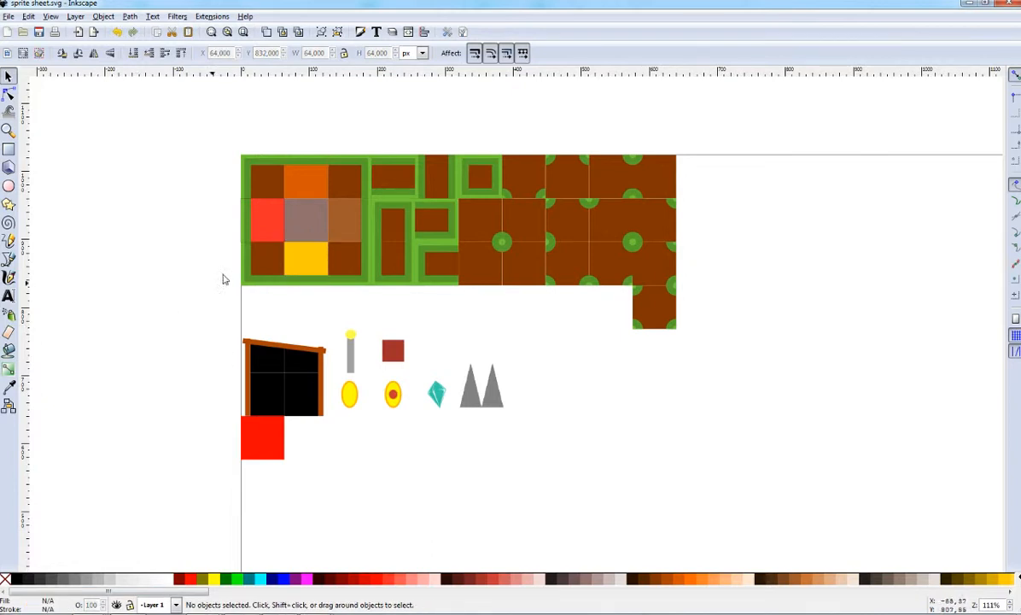
scroll(278, 250, "up", 1)
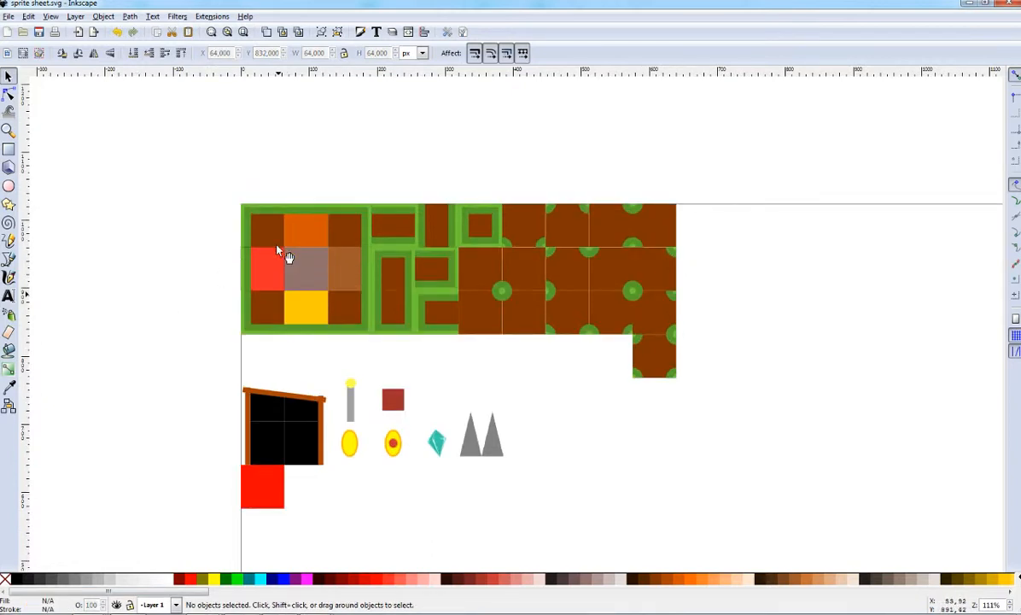
left_click(281, 268)
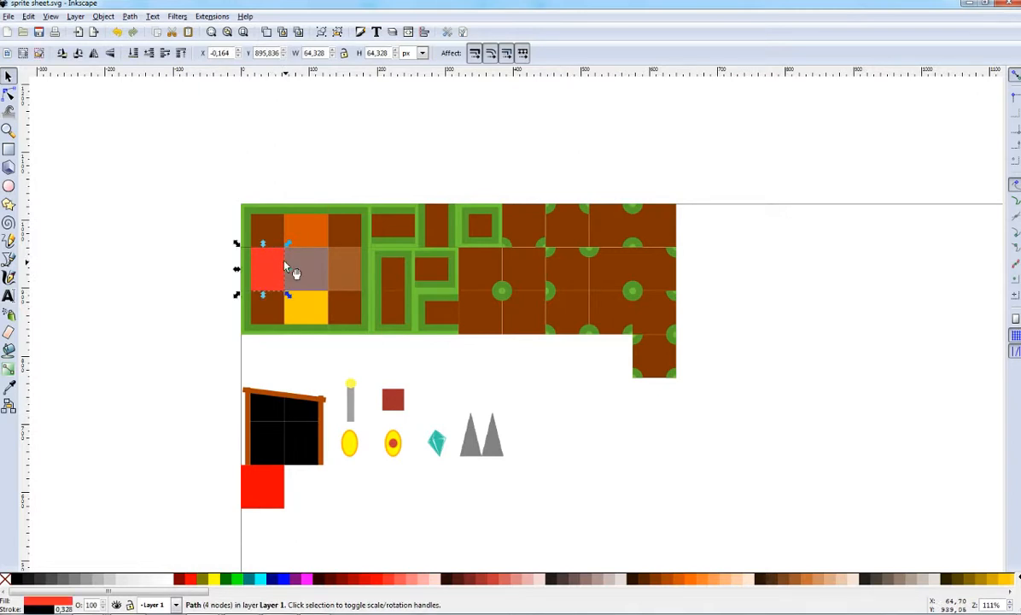
left_click(504, 349)
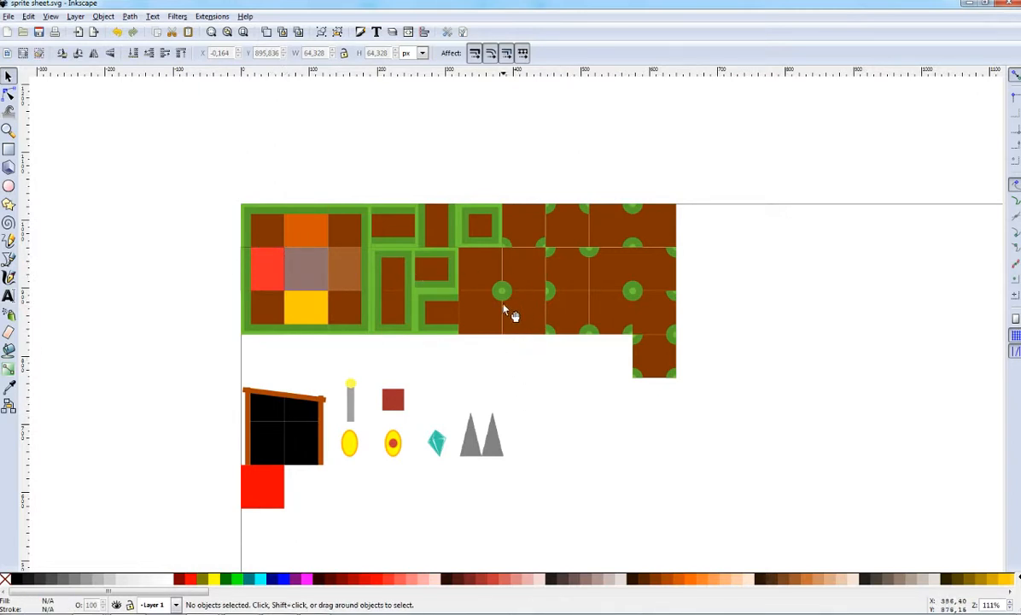
Examine at close range the thin seam between the neighbouring plain brown tiles beneath the green circle
left_click(512, 321)
left_click(515, 381)
left_click(525, 309)
left_click(480, 318)
left_click(493, 346)
scroll(503, 312, "up", 3, "ctrl")
scroll(500, 318, "up", 6, "ctrl")
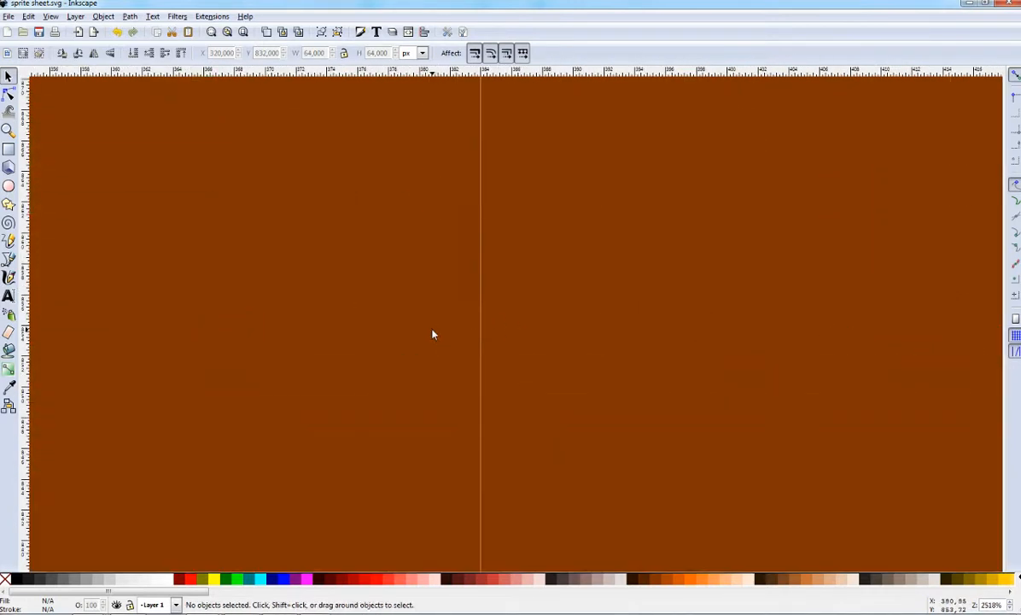
left_click(487, 351)
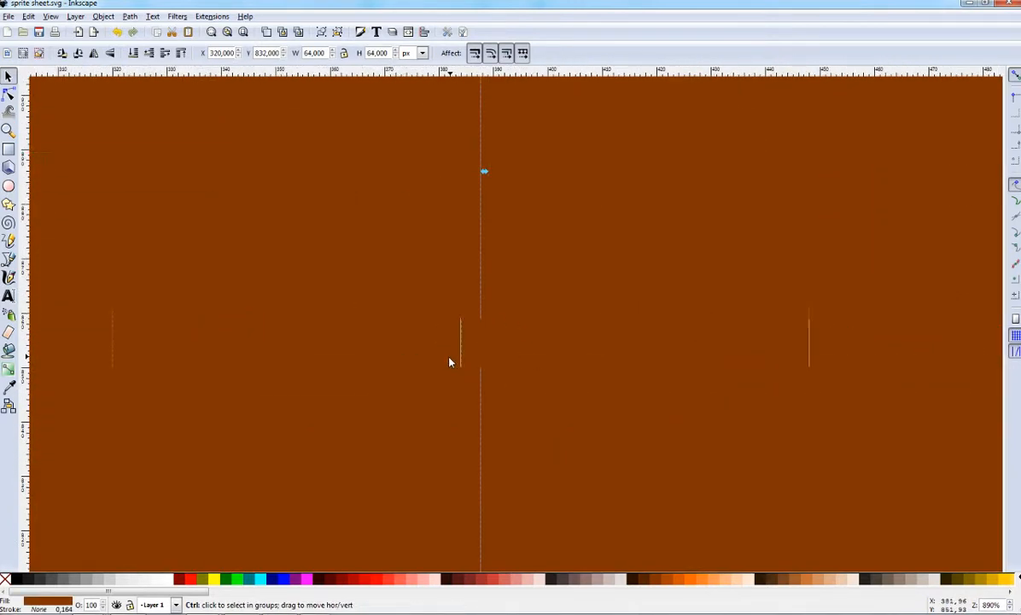
scroll(449, 360, "down", 6, "ctrl")
key("Escape")
left_click(367, 361)
left_click_drag(372, 358, 488, 358)
left_click(492, 431)
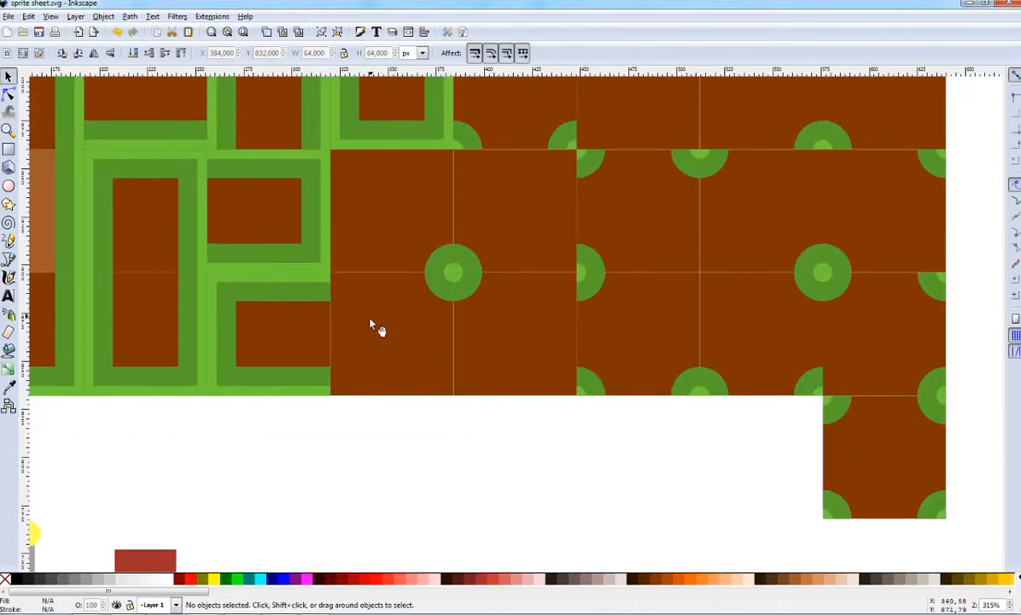
Switch to the imagenes folder in Windows Explorer, view sprite sheetOriginal.png in Picture Manager, and close it
mouse_move(209, 611)
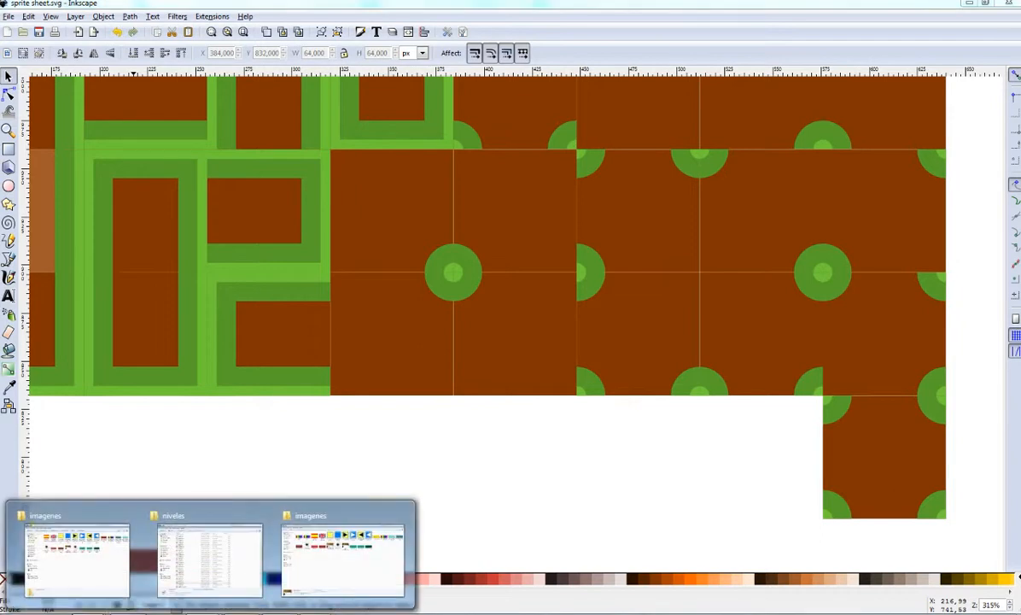
left_click(303, 553)
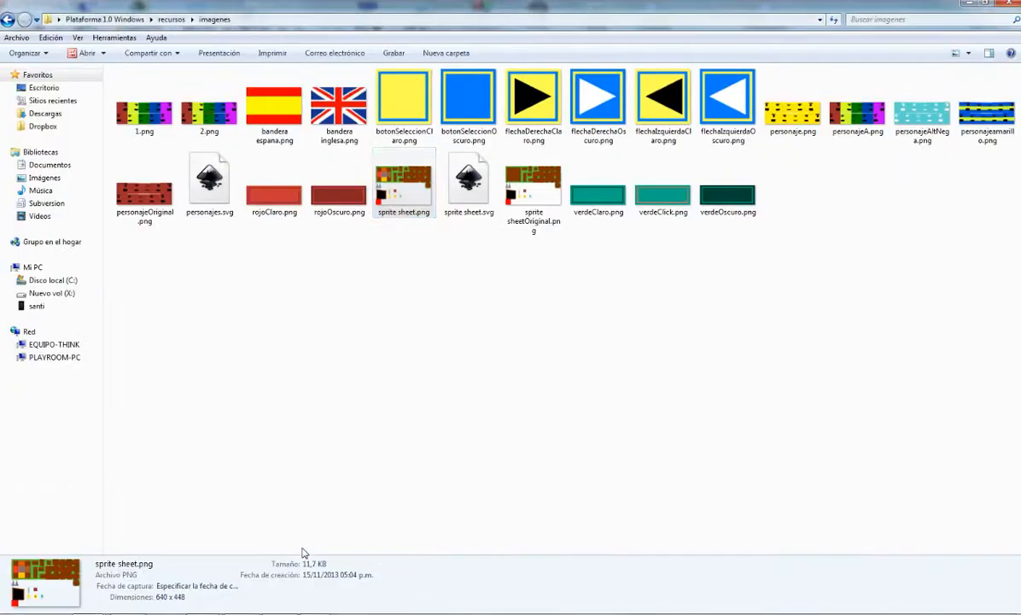
left_click(540, 202)
double_click(539, 202)
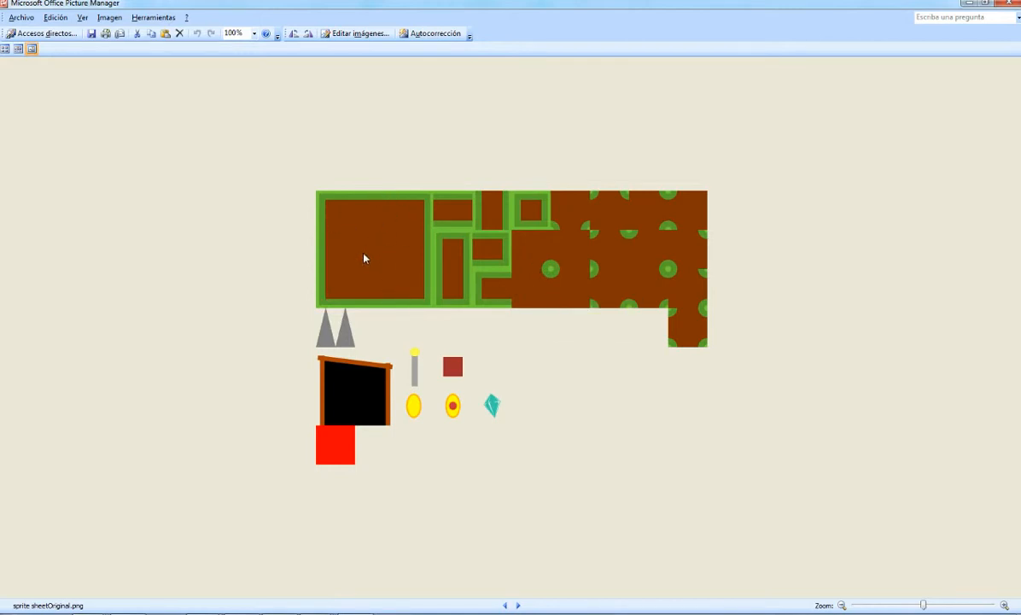
left_click(1009, 4)
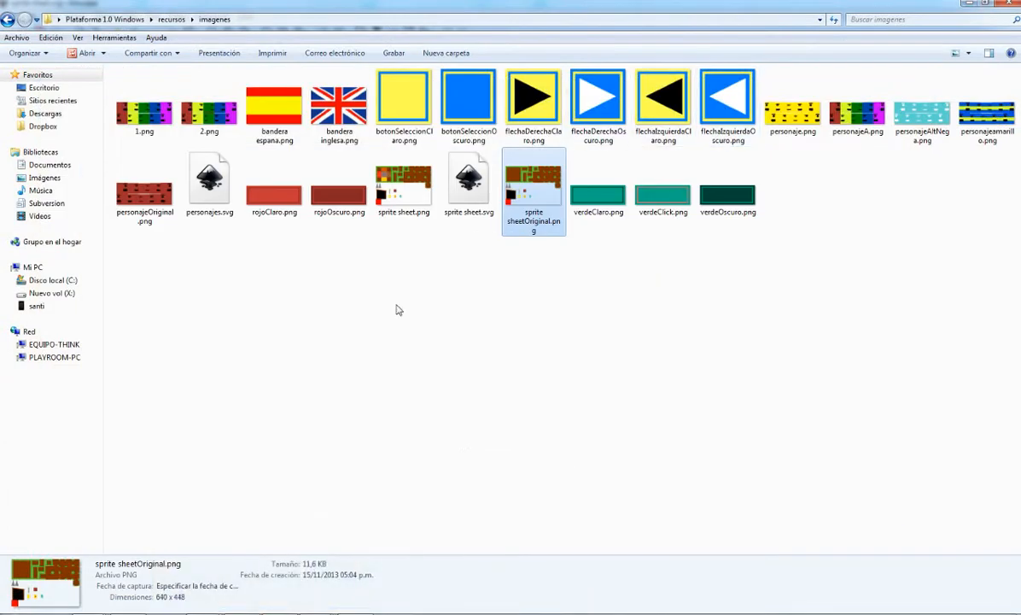
Return to sprite sheet.svg in Inkscape and look over the whole sprite sheet
left_click(205, 612)
left_click(256, 547)
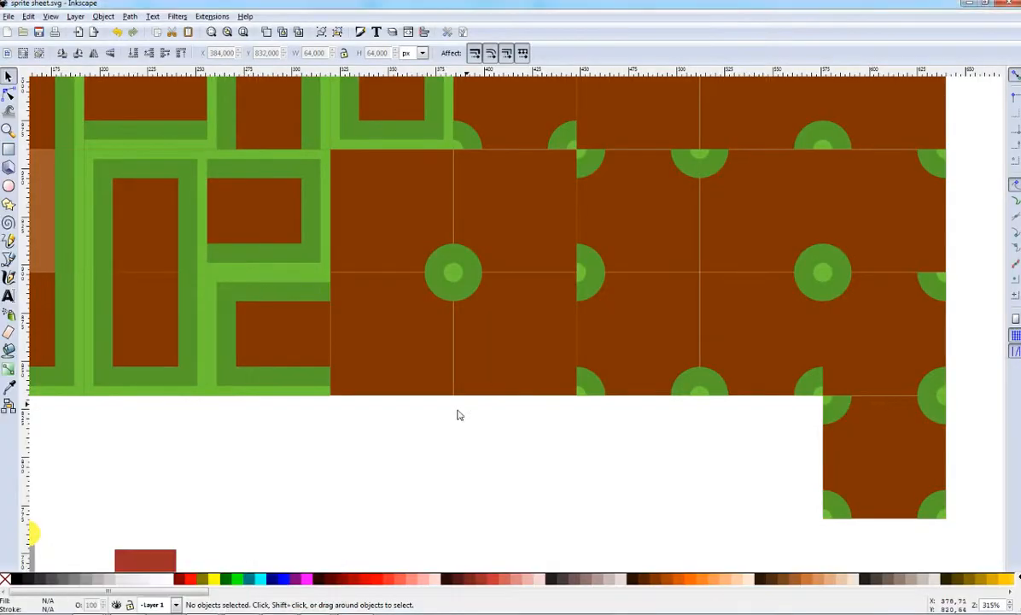
scroll(450, 367, "down", 4)
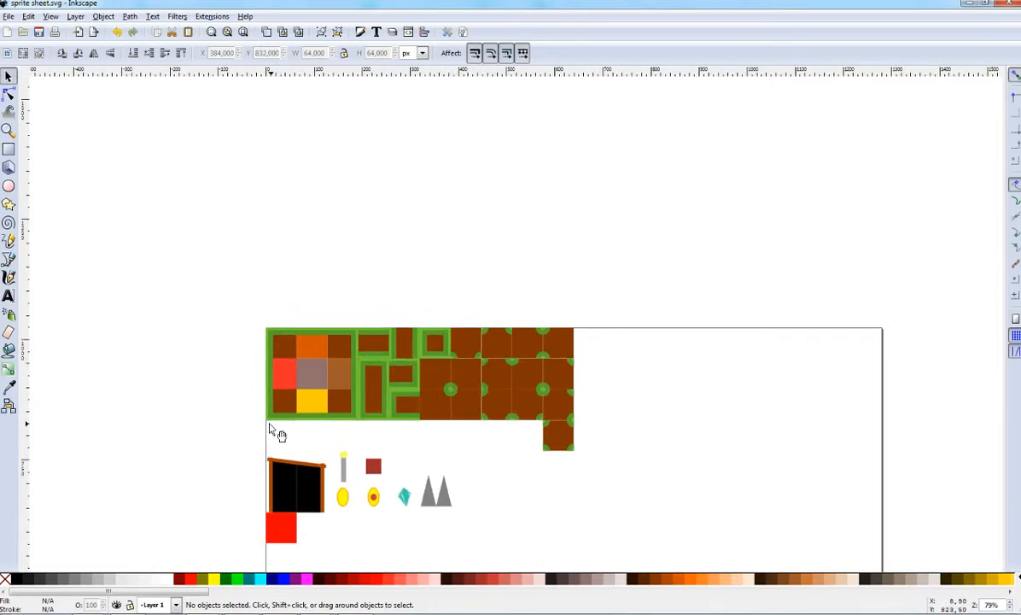
scroll(275, 427, "down", 2)
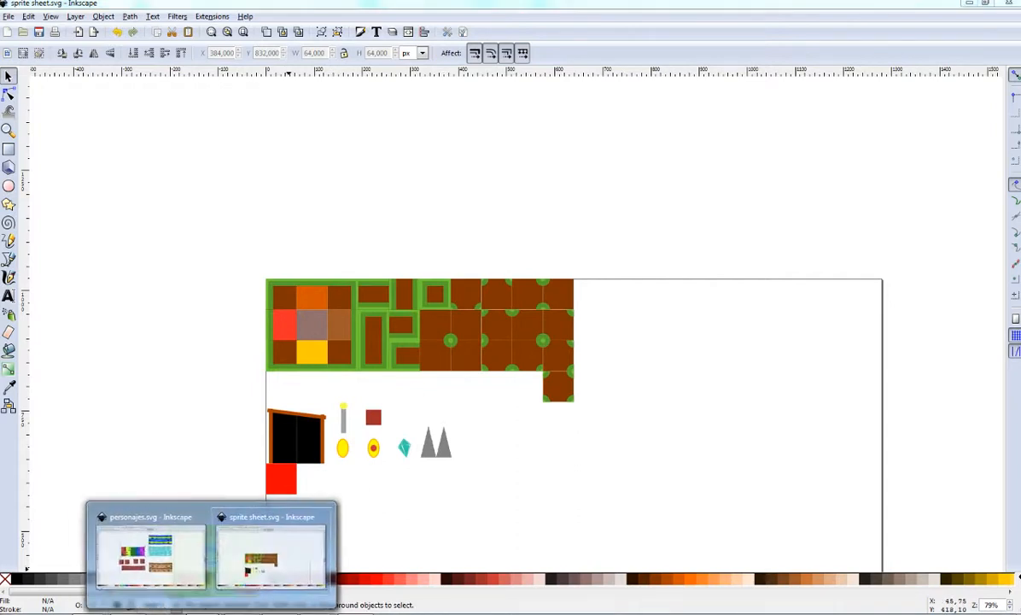
Switch to nivel02.tmx in Tiled, view the start of the level at 75 %, and enlarge the sprite sheet.png tileset area
left_click(333, 561)
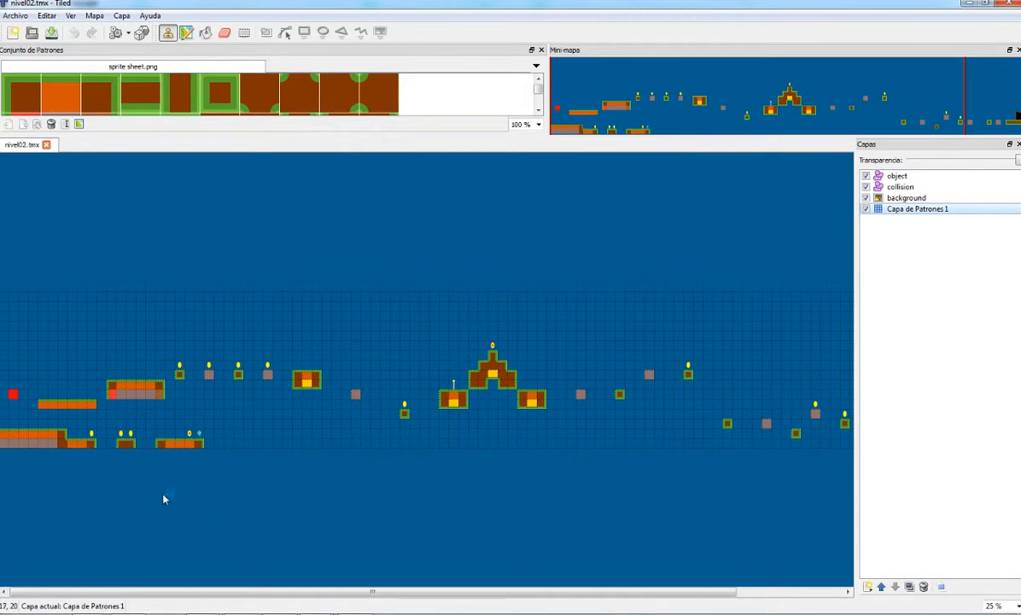
scroll(52, 454, "up", 2)
scroll(52, 453, "up", 1)
scroll(119, 587, "left", 1)
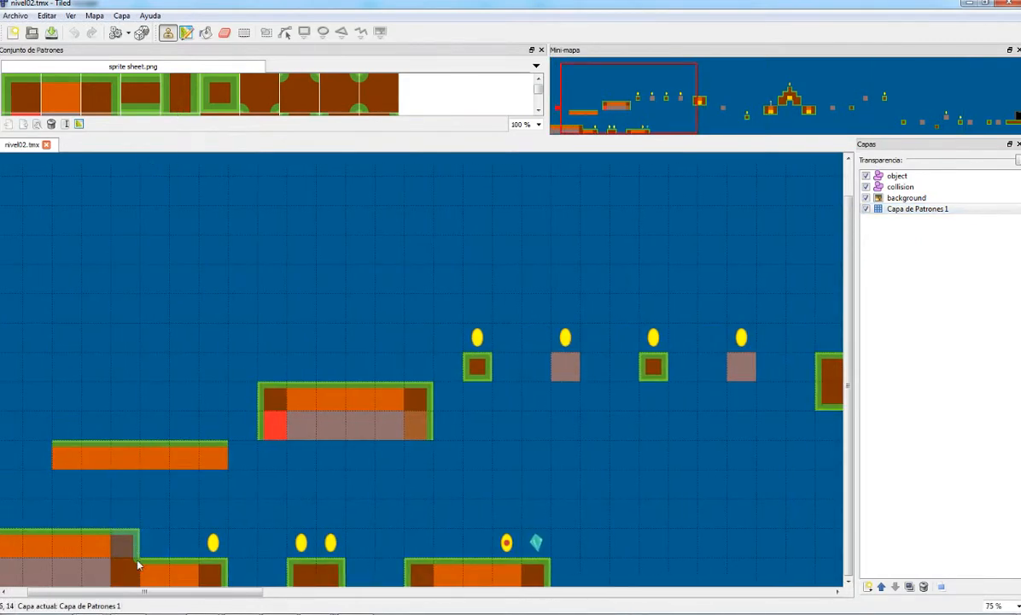
left_click_drag(416, 136, 395, 217)
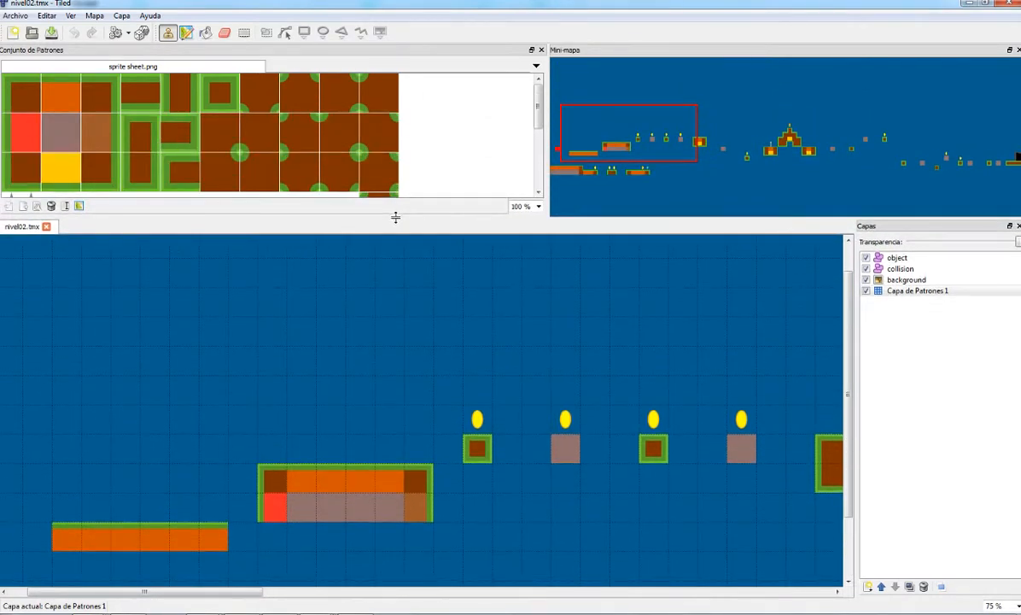
Place the plain grey tile in the ground cell at 6, 15 below the first ledge's corner
scroll(167, 317, "down", 4)
left_click(58, 130)
left_click(128, 576)
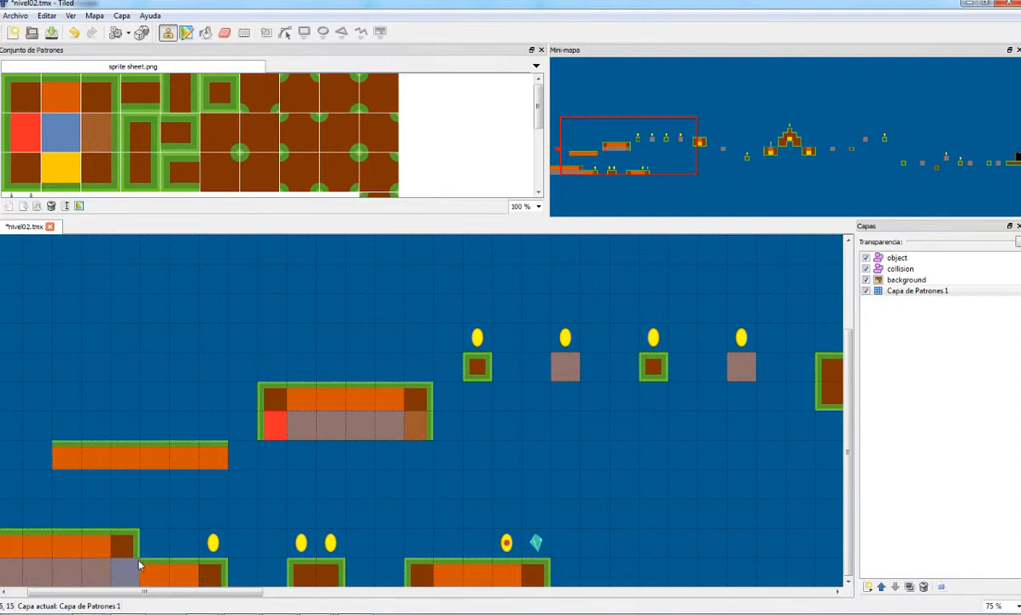
Place the brown tile with the green upper-right corner in the ground cell at 6, 15
left_click(222, 180)
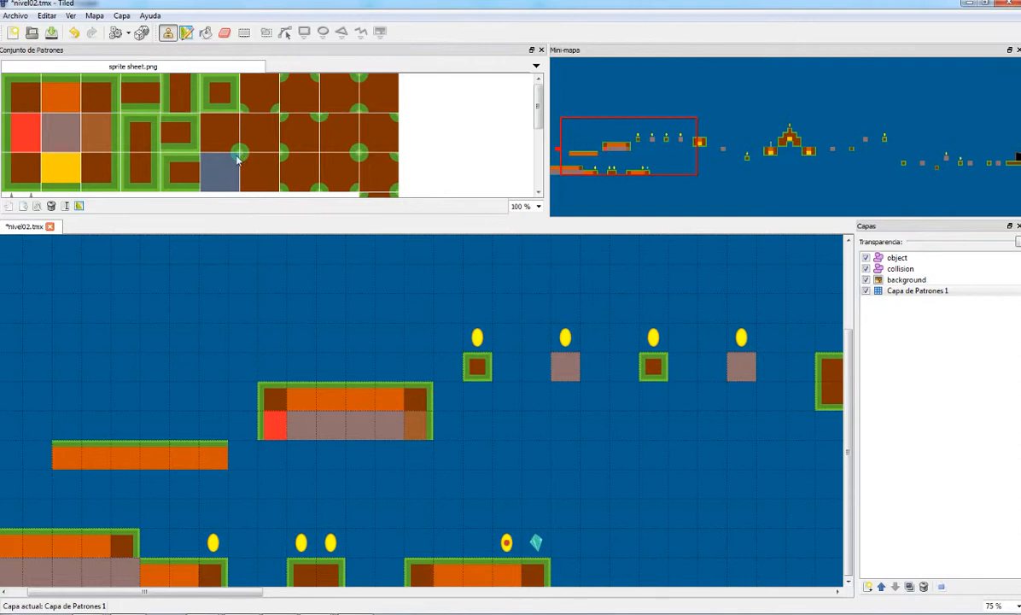
left_click(126, 570)
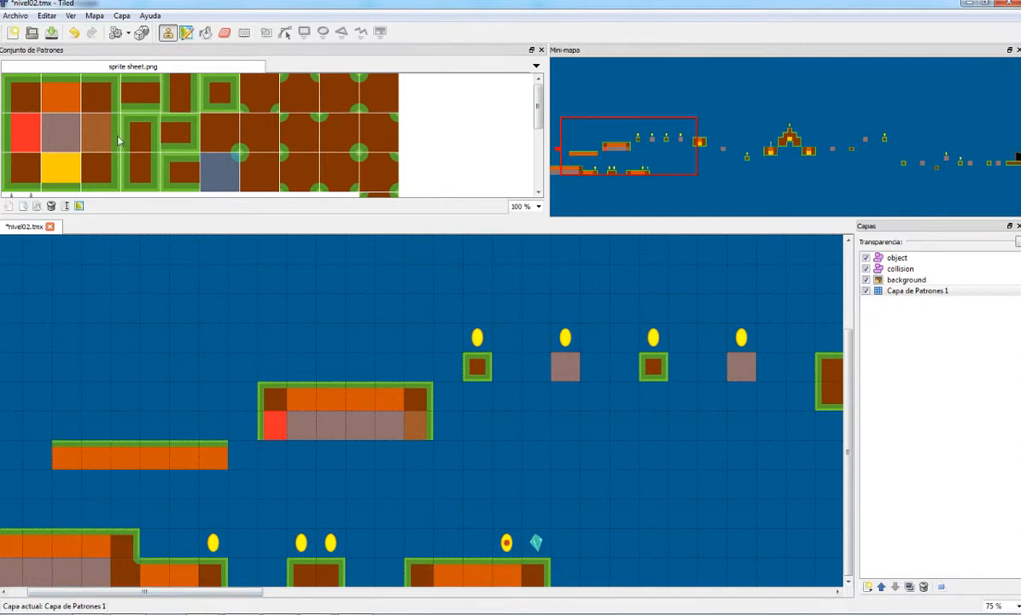
scroll(231, 180, "down", 3)
scroll(232, 181, "up", 3)
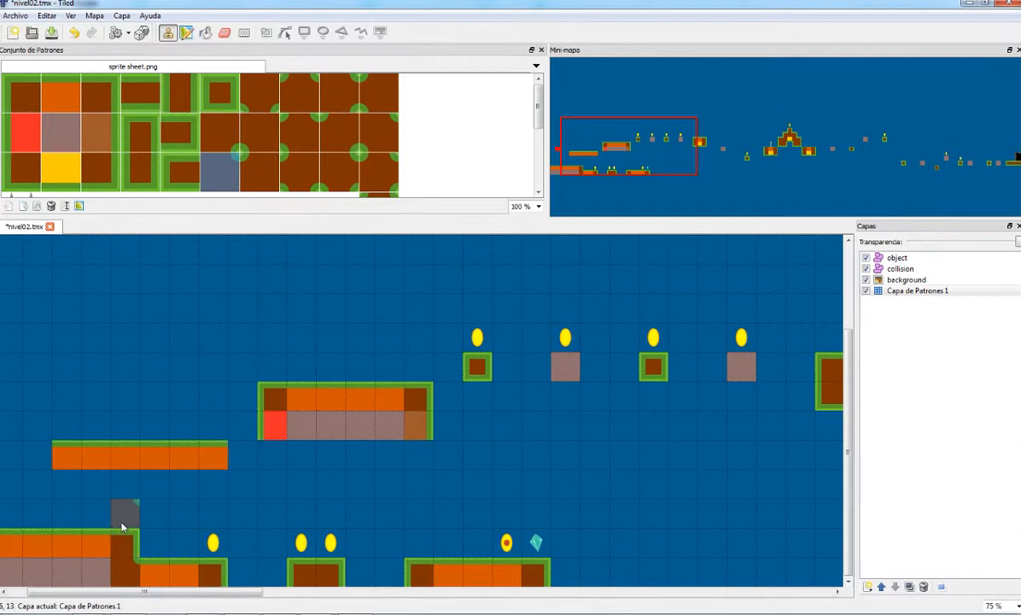
left_click(132, 564)
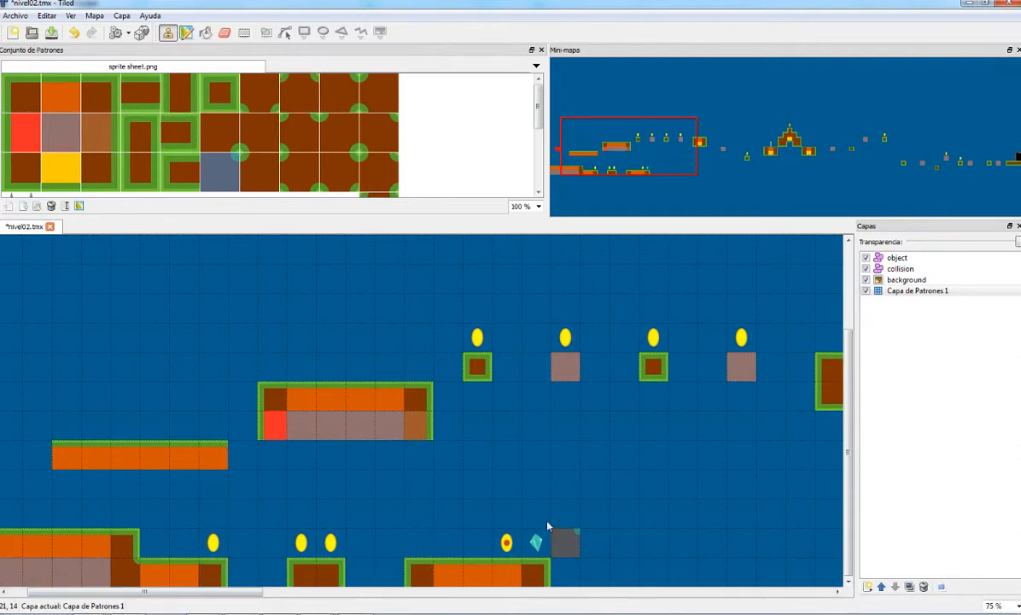
scroll(431, 147, "down", 5)
scroll(431, 147, "up", 3)
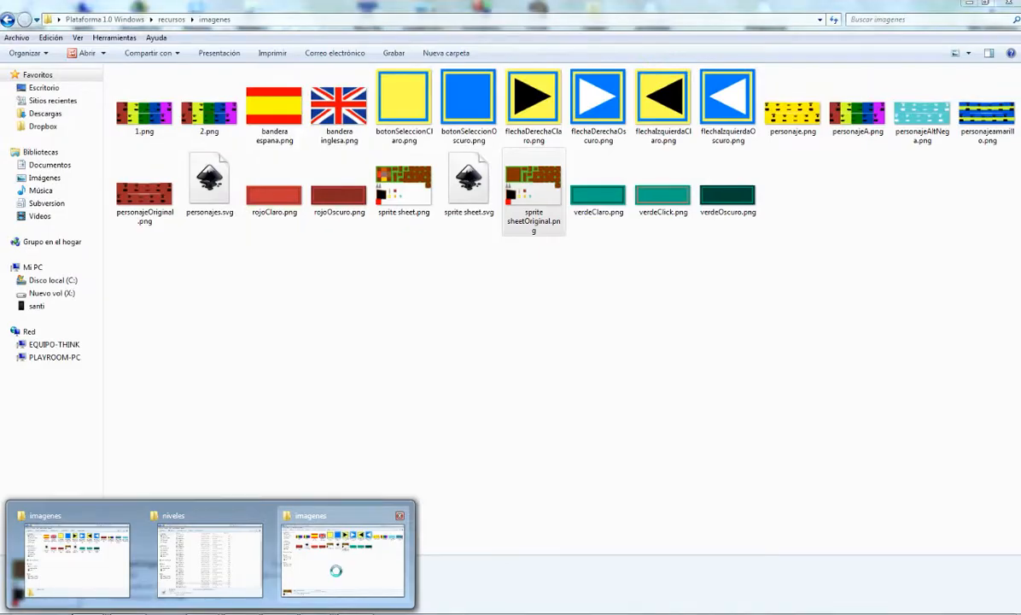
Switch to the imagenes folder in Windows Explorer and point out 2.png, sprite sheet.png and the full set of images
left_click(337, 573)
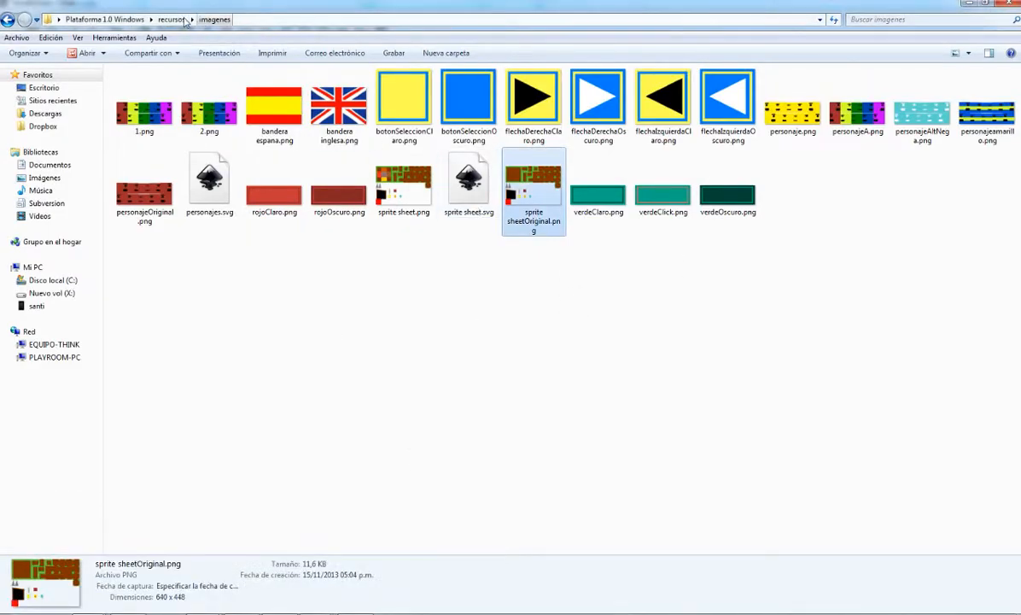
left_click(232, 123)
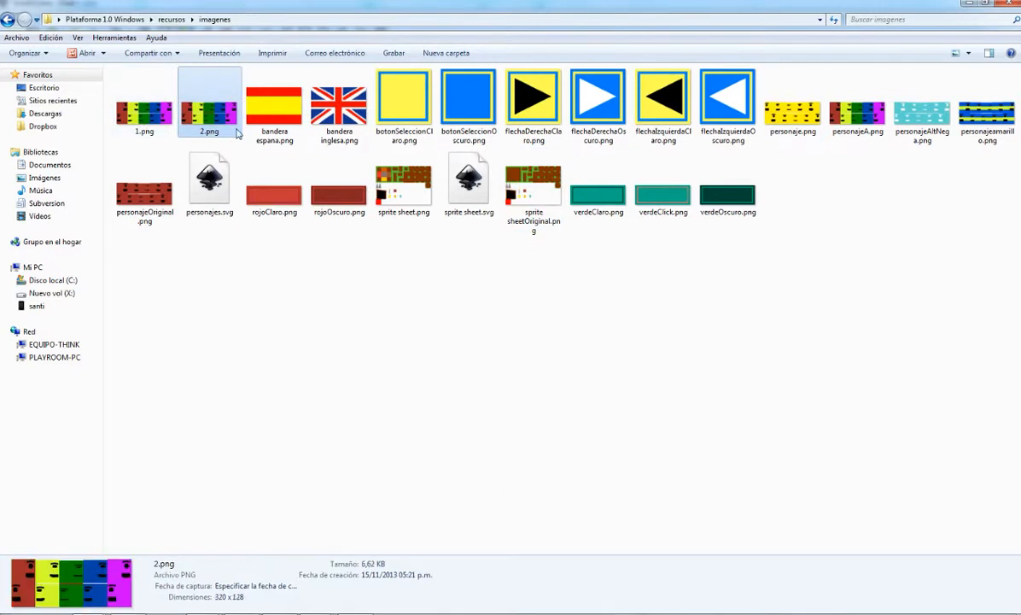
left_click(242, 144)
left_click(383, 195)
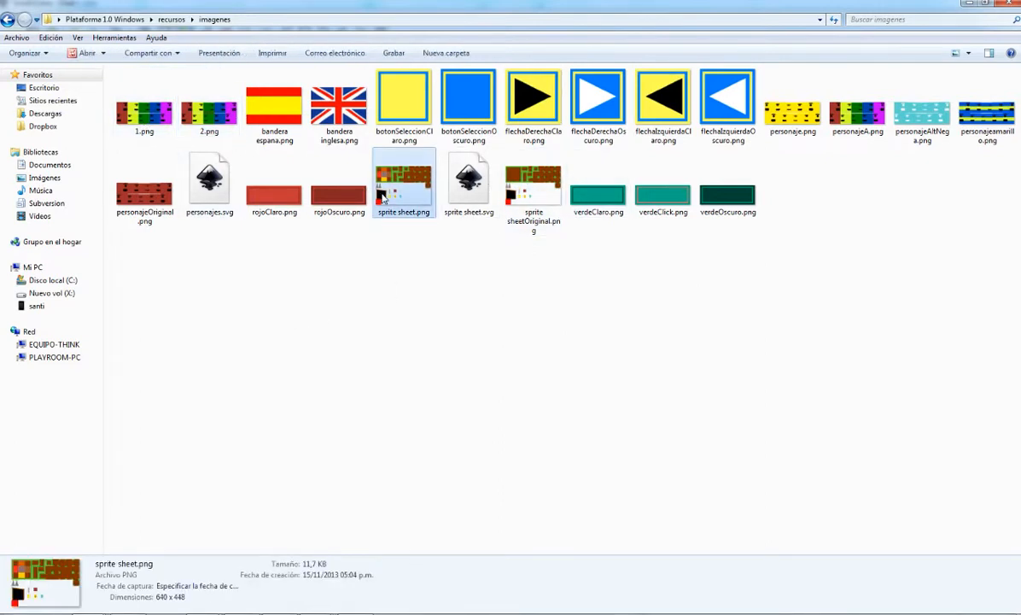
left_click(354, 264)
left_click_drag(967, 311, 141, 99)
left_click(560, 276)
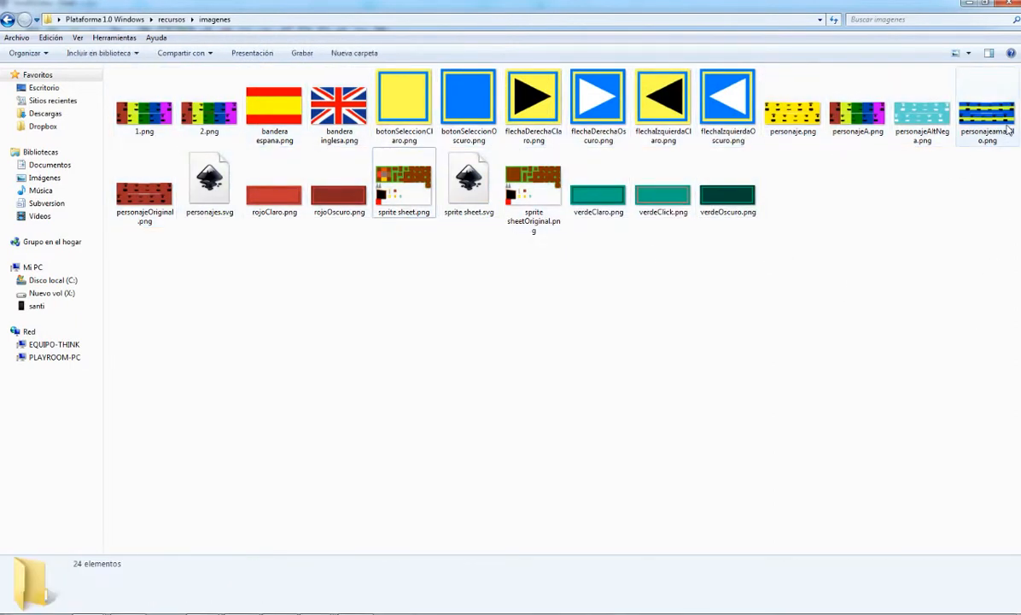
left_click(420, 154)
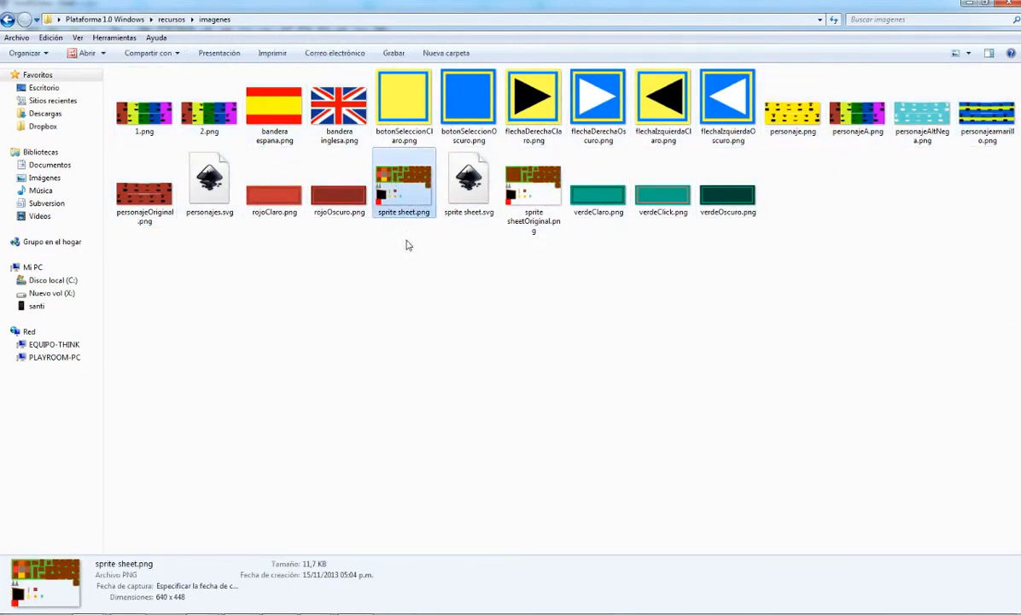
left_click(436, 281)
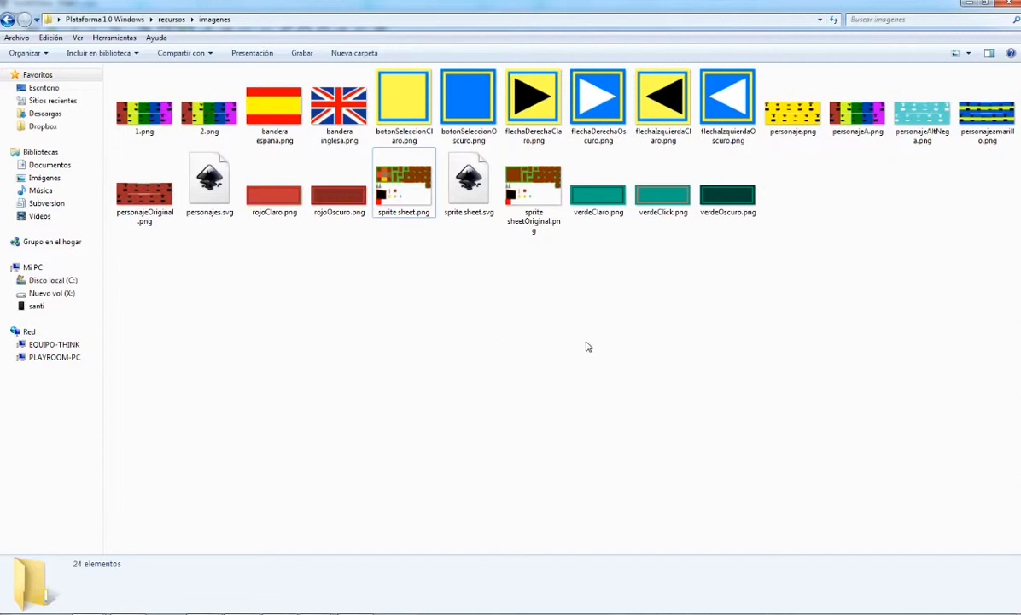
Point out the button images rojoClaro.png, rojoOscuro.png, verdeClaro.png and verdeClick.png, comparing them with the Plataforma game's menu buttons
left_click(273, 194)
left_click(335, 196)
left_click(249, 205)
left_click(309, 376)
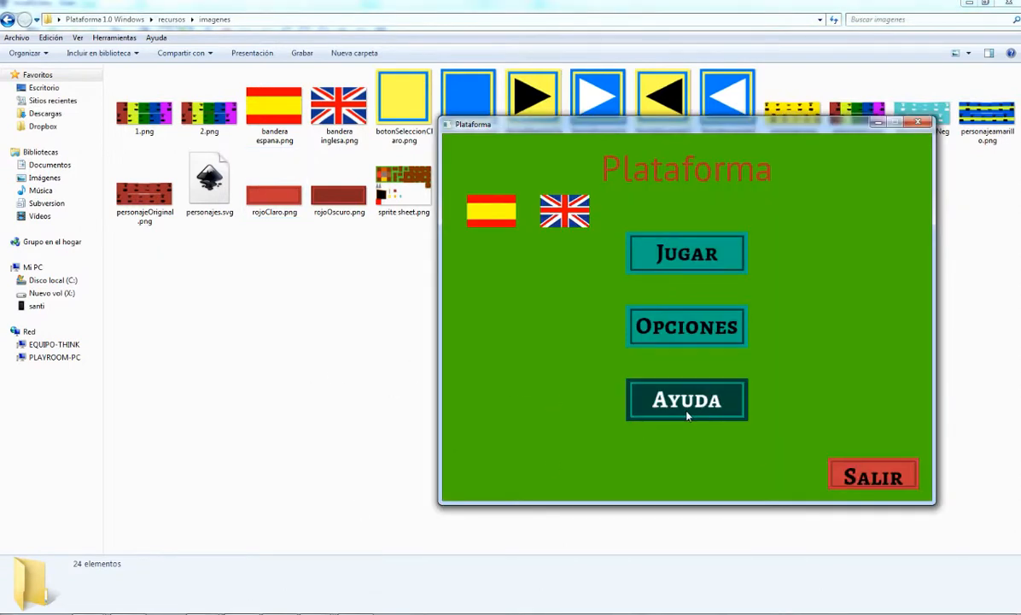
left_click(307, 357)
left_click(597, 195)
left_click(677, 207)
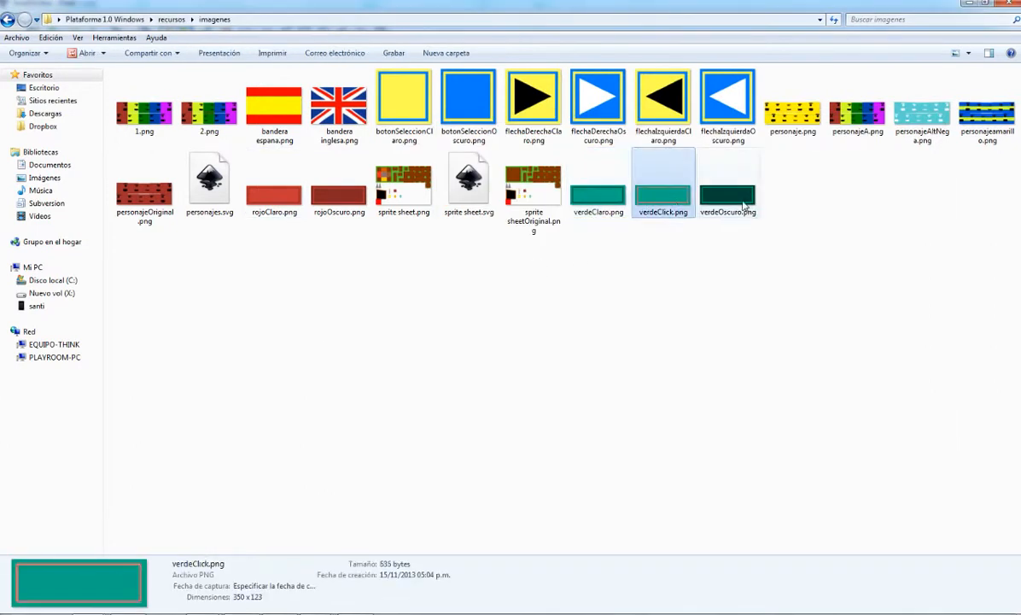
Point out verdeOscuro.png and compare it with the Plataforma menu buttons, moving the game window clear of the image files
left_click(733, 208)
left_click(615, 303)
key("alt+Tab")
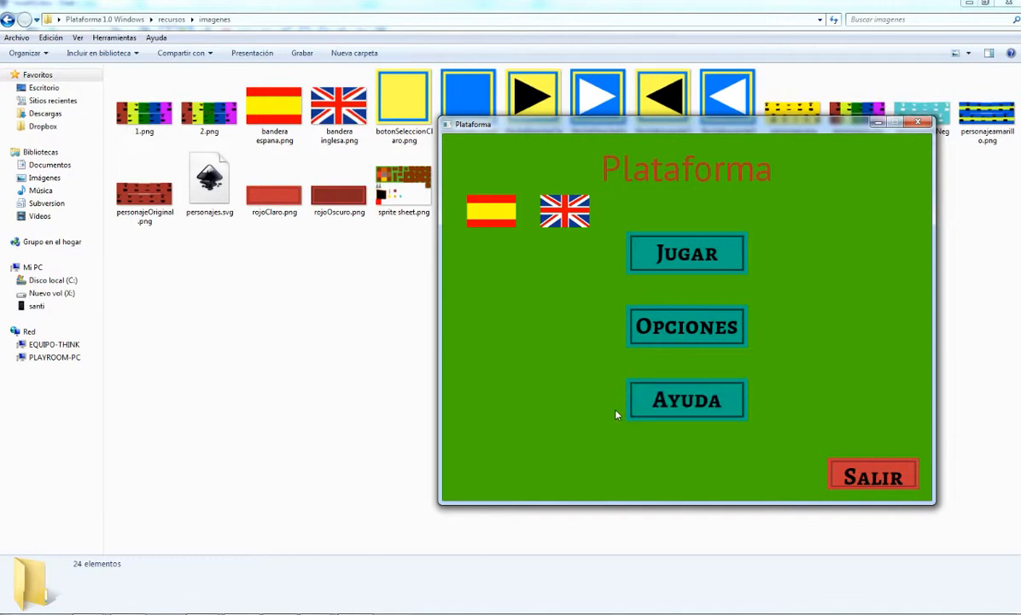
left_click_drag(546, 122, 475, 243)
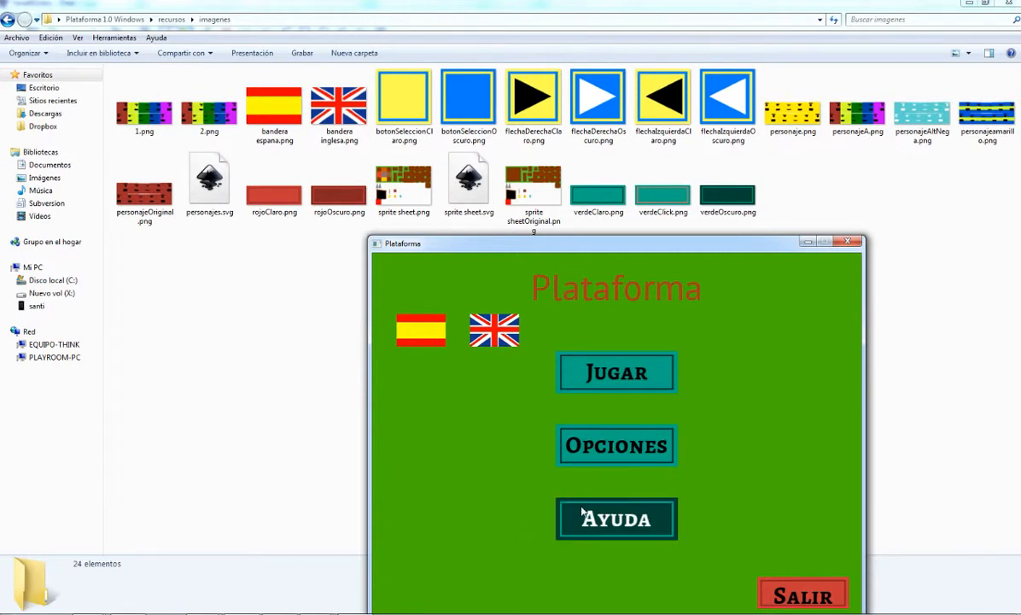
Open the game's Opciones screen and toggle Fullscreen, Sin Borde and V. Sync on and off to demonstrate the verdeClick.png button image
left_click(617, 445)
left_click(493, 526)
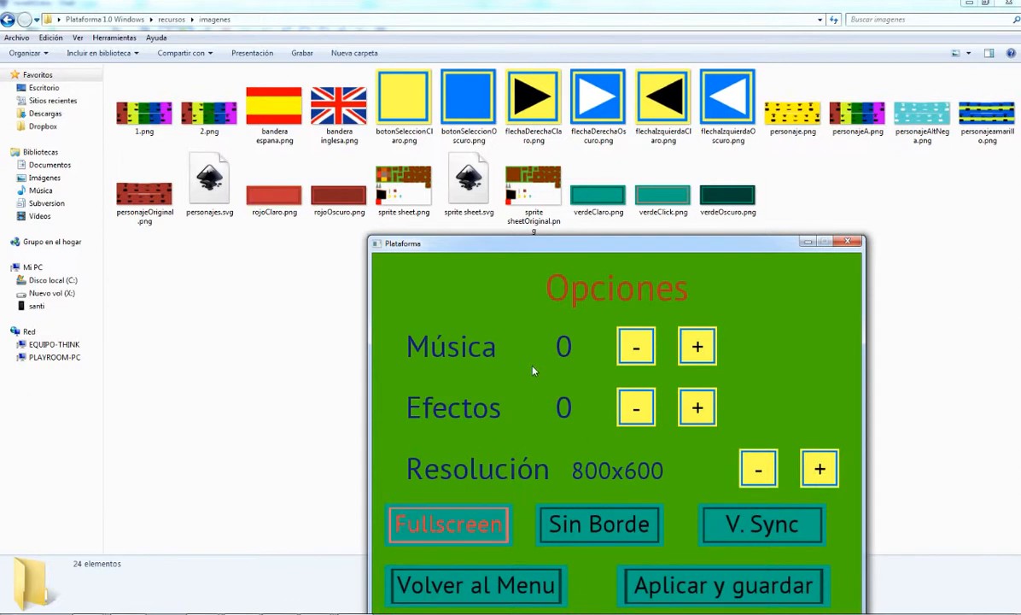
left_click(597, 524)
left_click(767, 545)
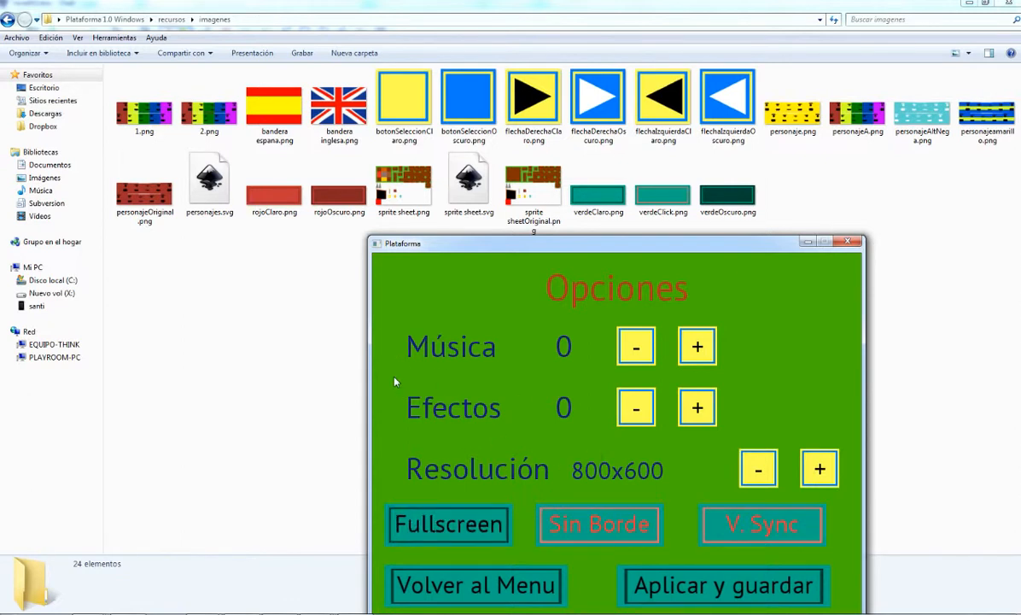
left_click(751, 529)
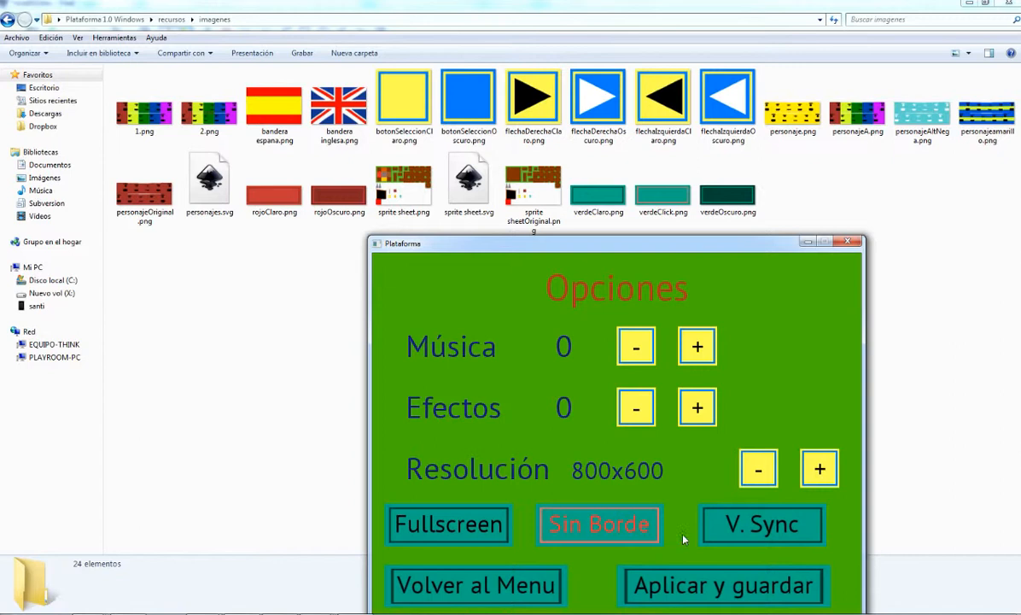
left_click(450, 534)
left_click(598, 524)
left_click(597, 524)
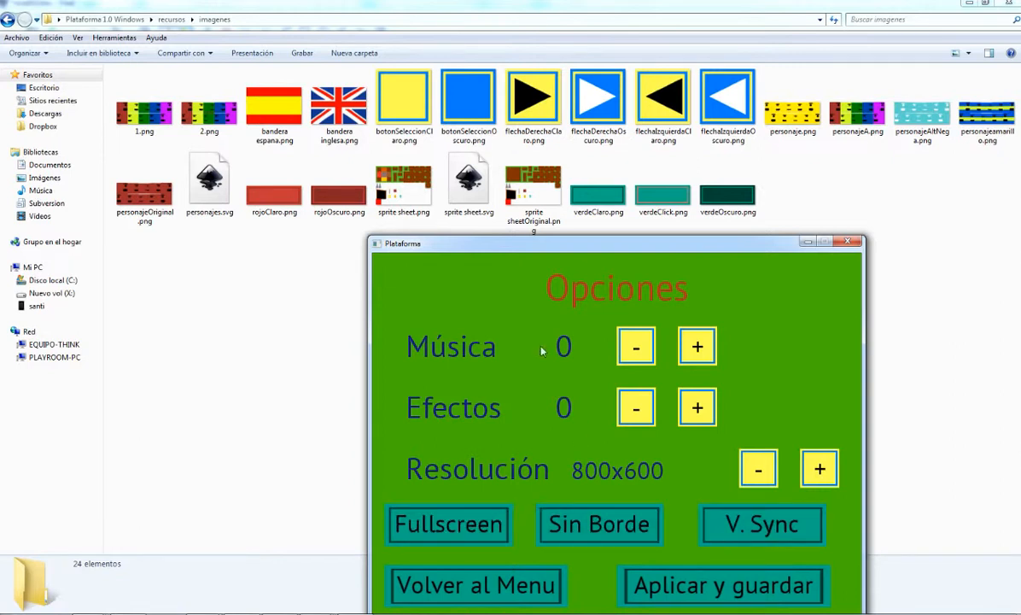
Compare the yellow and blue botonSeleccion images with the plus and minus buttons in Opciones, then return to the main menu
left_click_drag(512, 249, 474, 175)
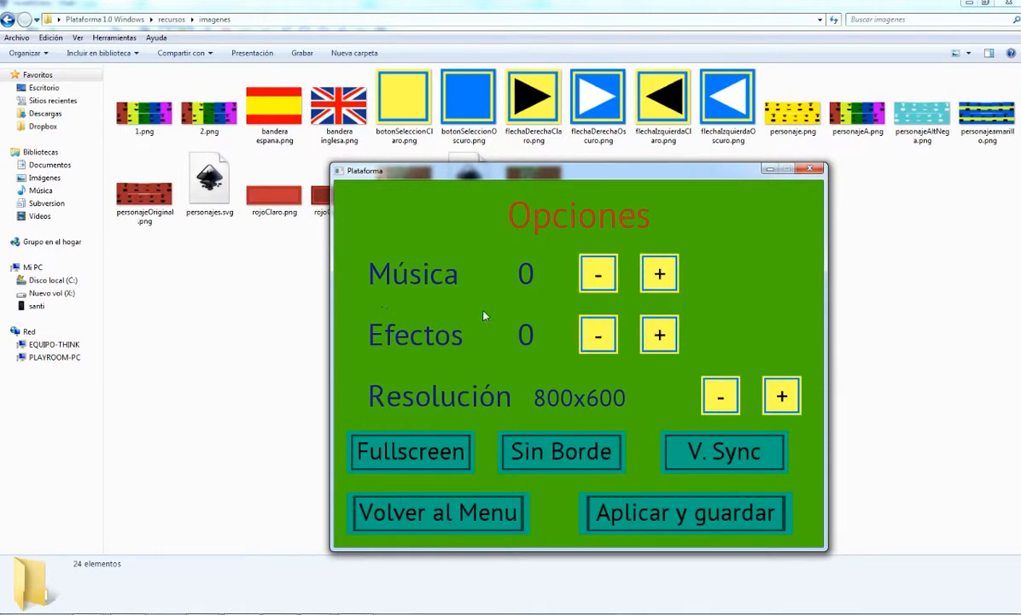
mouse_move(478, 170)
left_mouse_down()
mouse_move(411, 217)
mouse_move(414, 191)
mouse_move(467, 166)
left_mouse_up()
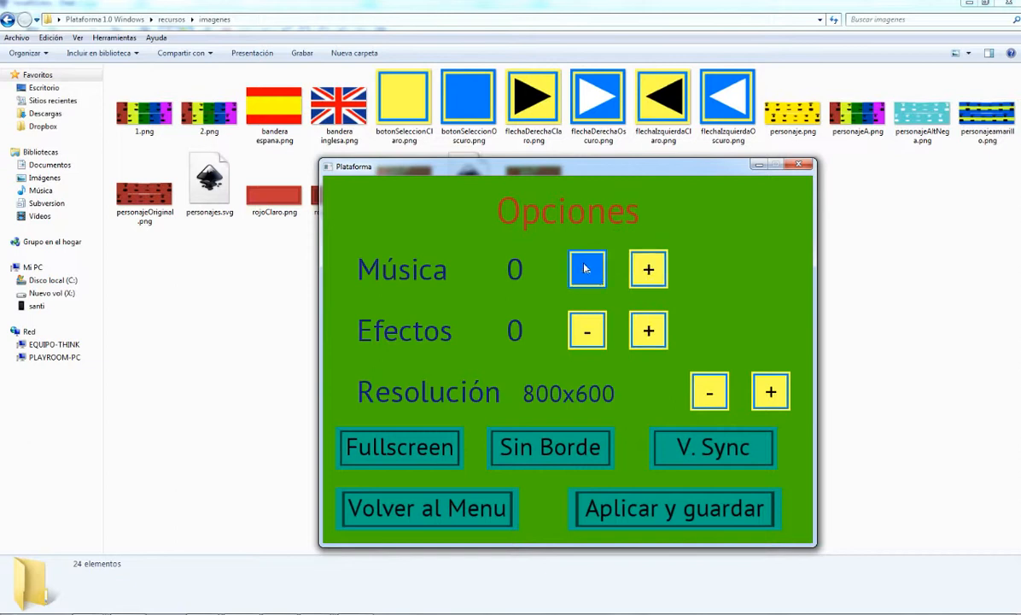
left_click(428, 532)
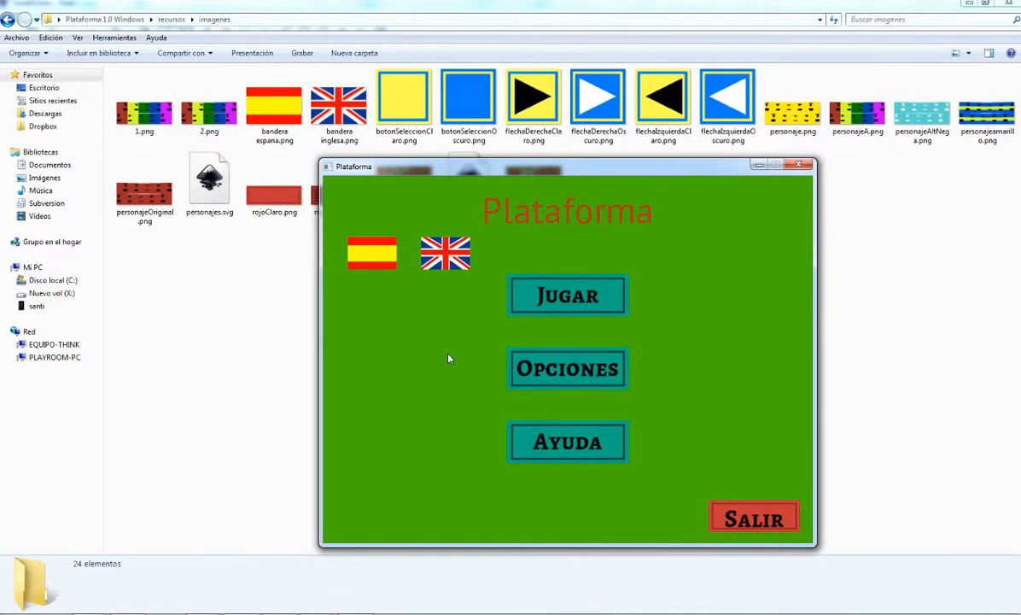
Switch to Windows Explorer, open the tipo de letra folder inside recursos, and point out sans.ttf and AlegreyaSC-Bold.otf
left_click(732, 522)
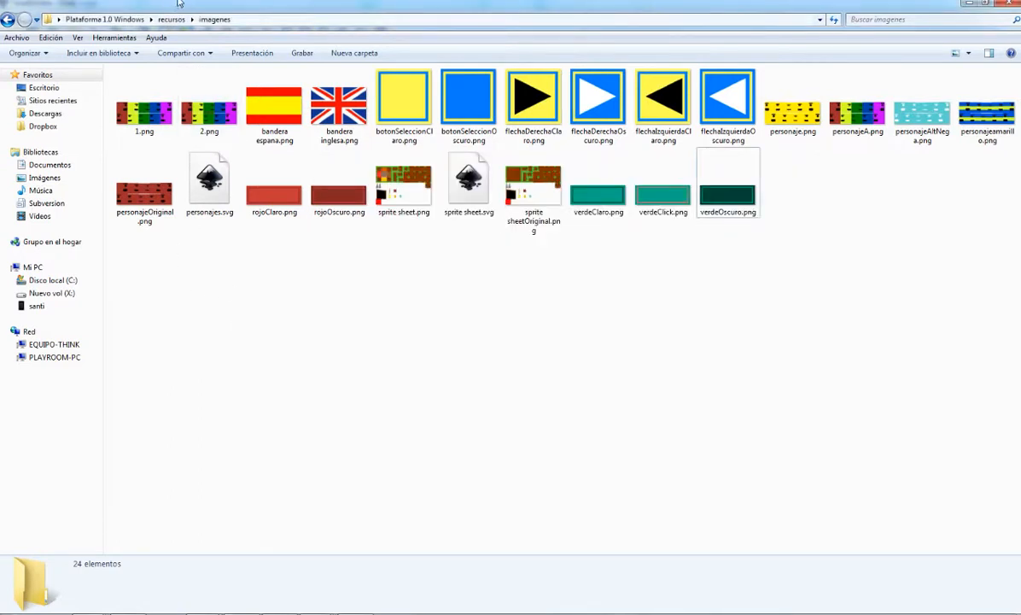
left_click(171, 19)
double_click(141, 116)
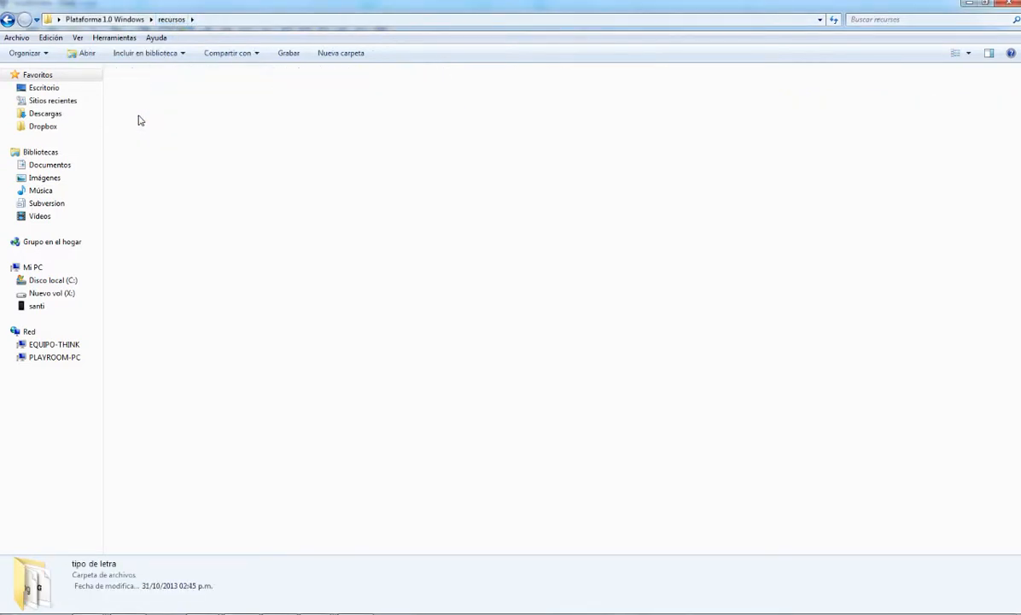
left_click(152, 101)
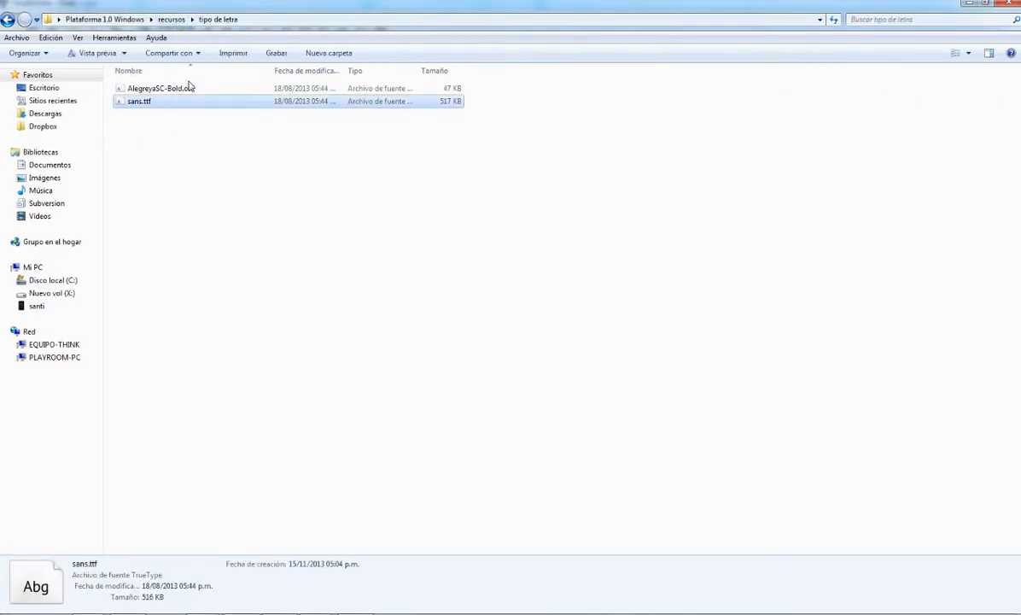
left_click(189, 89)
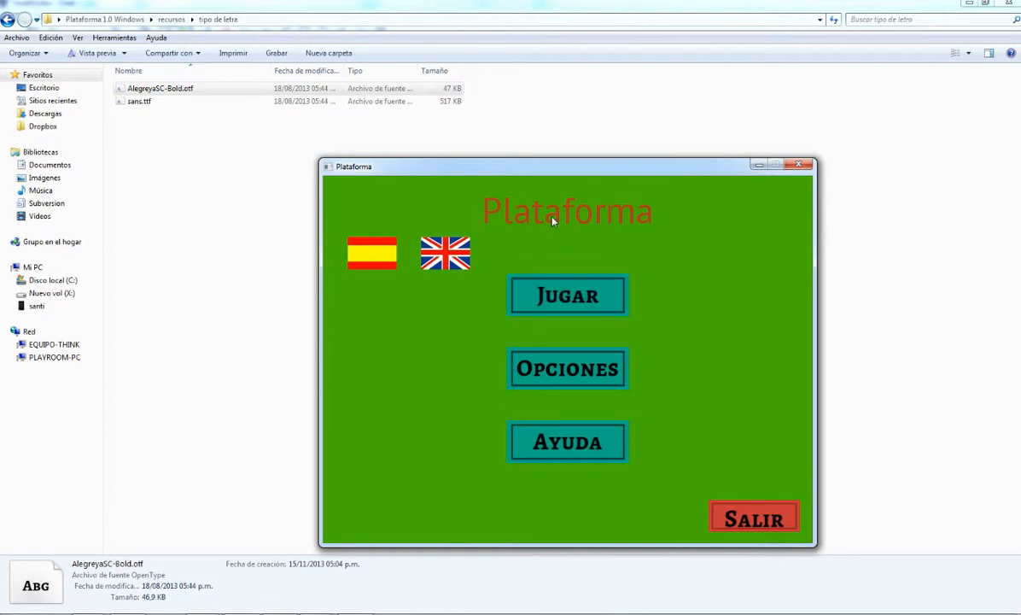
Show where the game uses the fonts by viewing the level selection and level 2, and return to the main menu
left_click(554, 303)
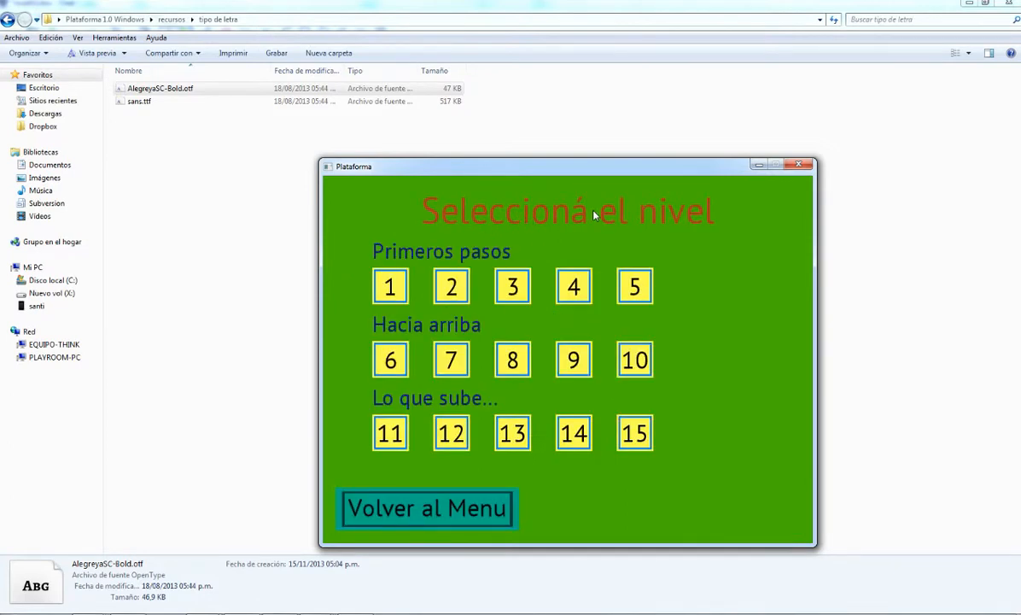
left_click(454, 291)
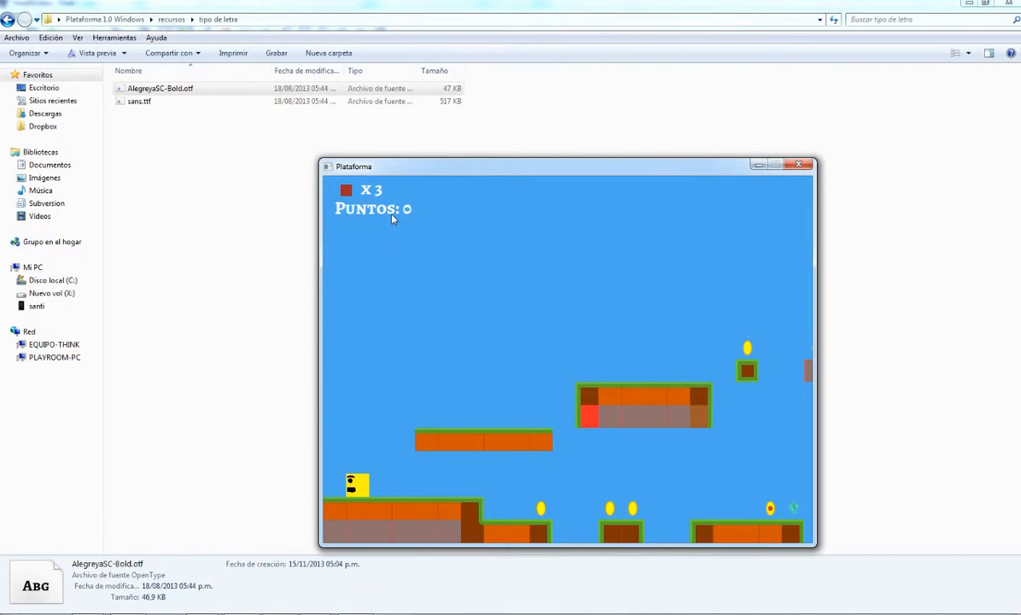
key("Escape")
key("r")
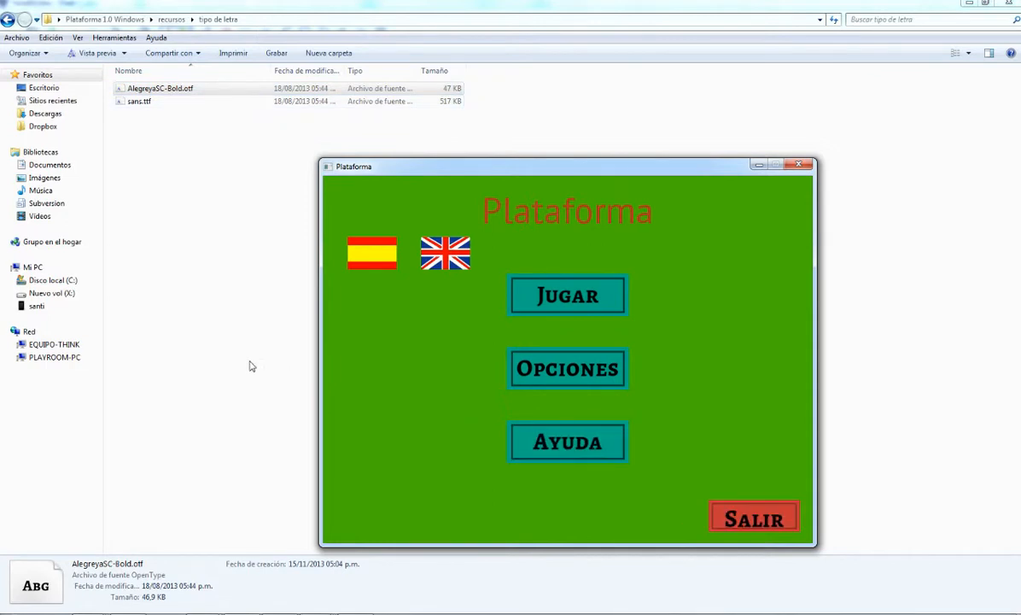
key("Escape")
Review the recursos and Plataforma 1.0 Windows folder contents in Windows Explorer, and exit the Plataforma game
left_click(171, 19)
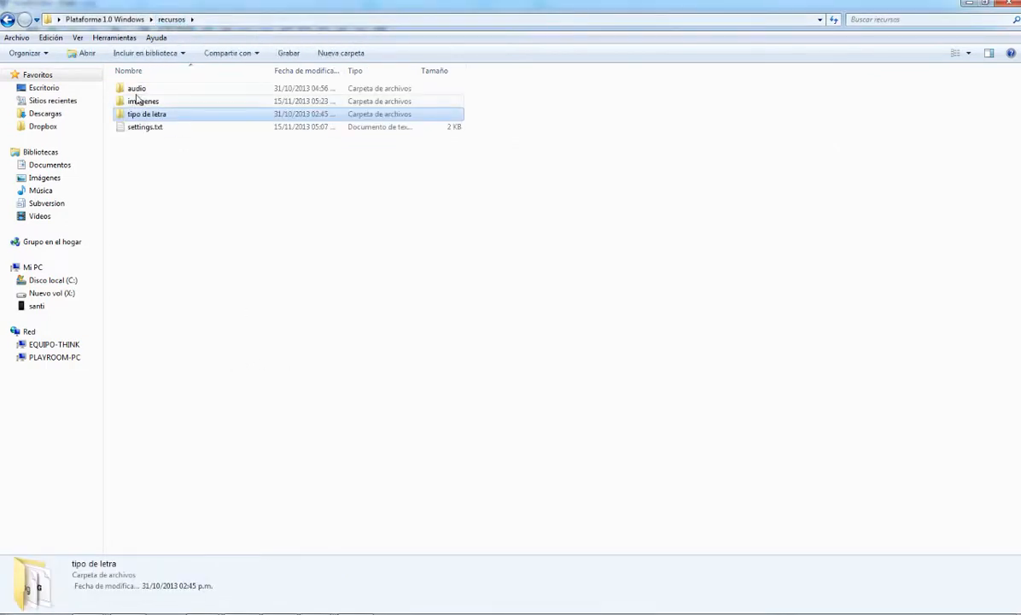
left_click(119, 23)
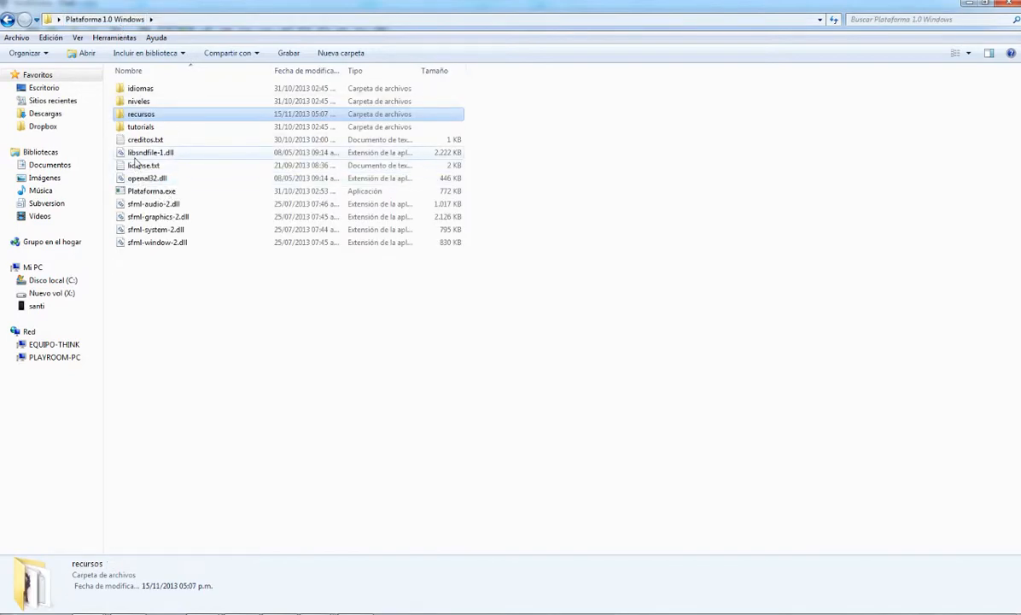
double_click(141, 114)
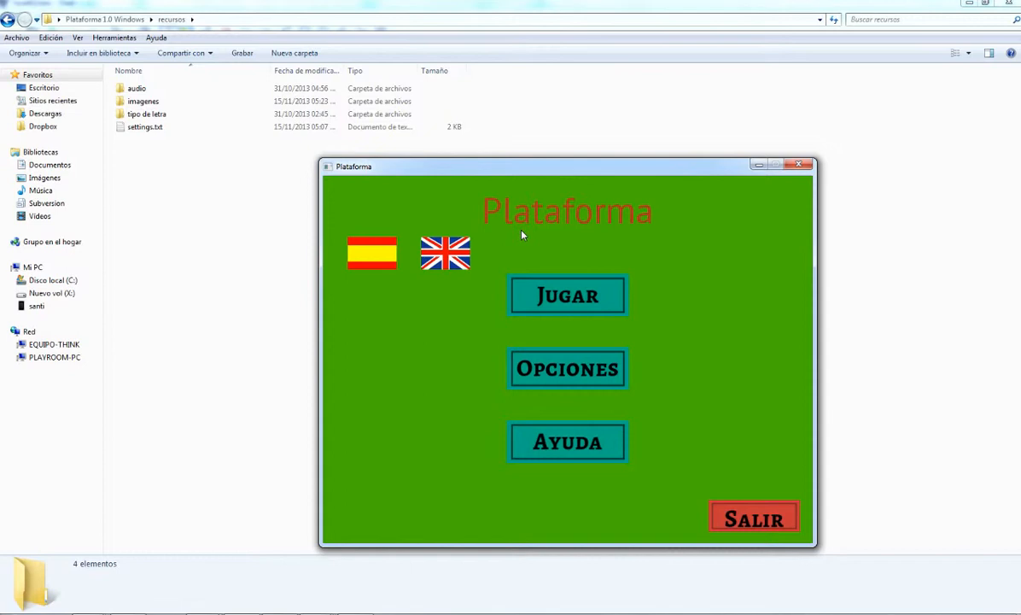
left_click(779, 521)
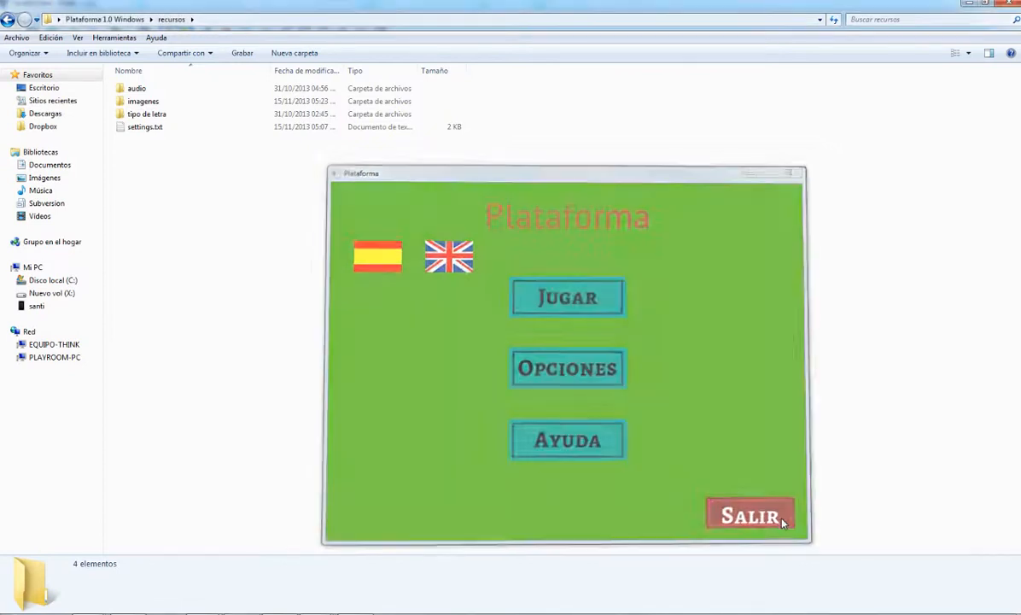
Open the idiomas folder, point out the language files english.txt and espanol.txt, and return to the Plataforma 1.0 Windows folder
left_click(104, 19)
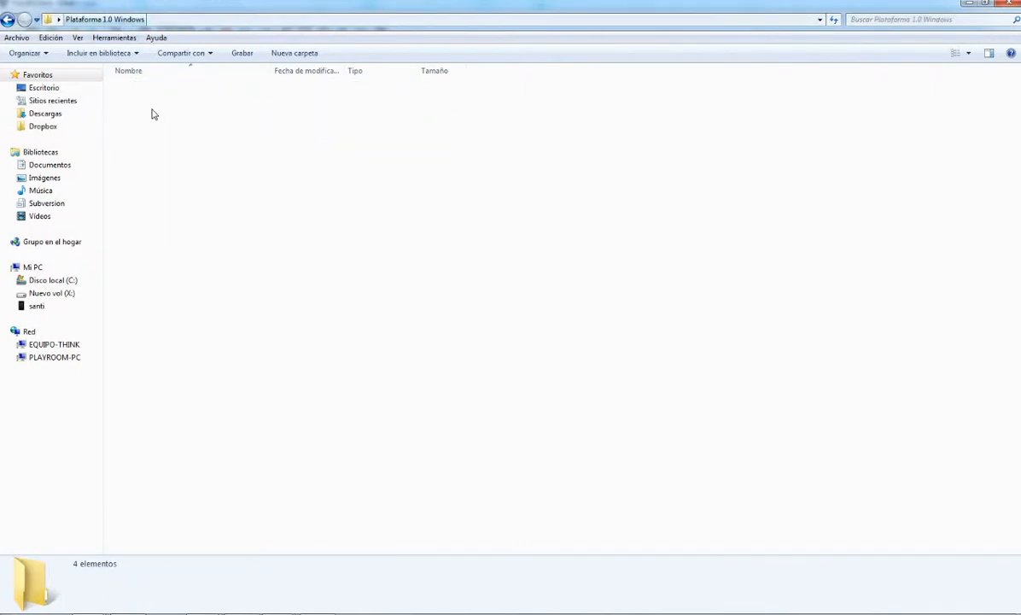
double_click(142, 89)
left_click(166, 89)
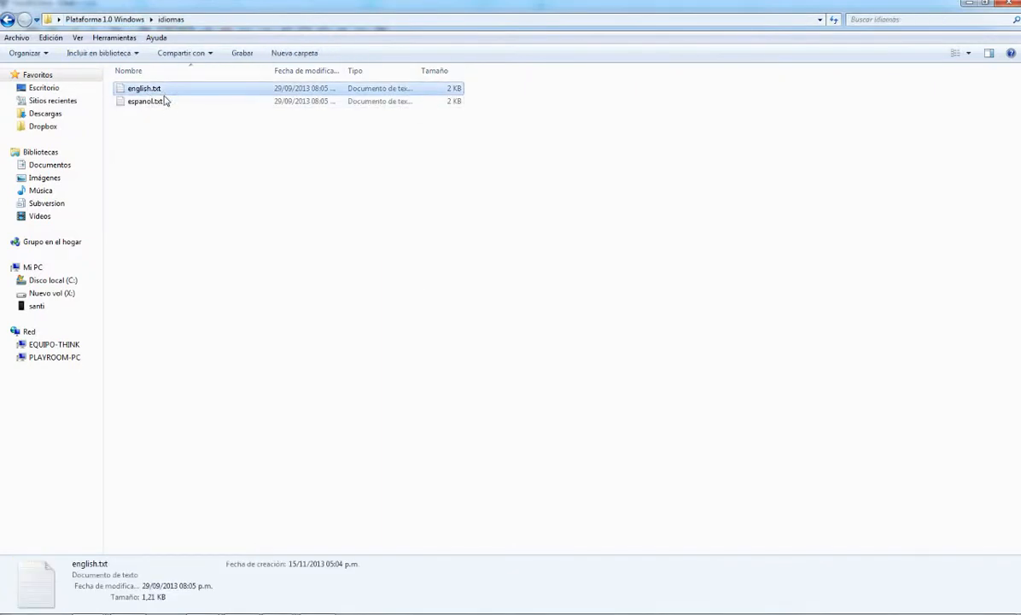
left_click(164, 104)
left_click(179, 155)
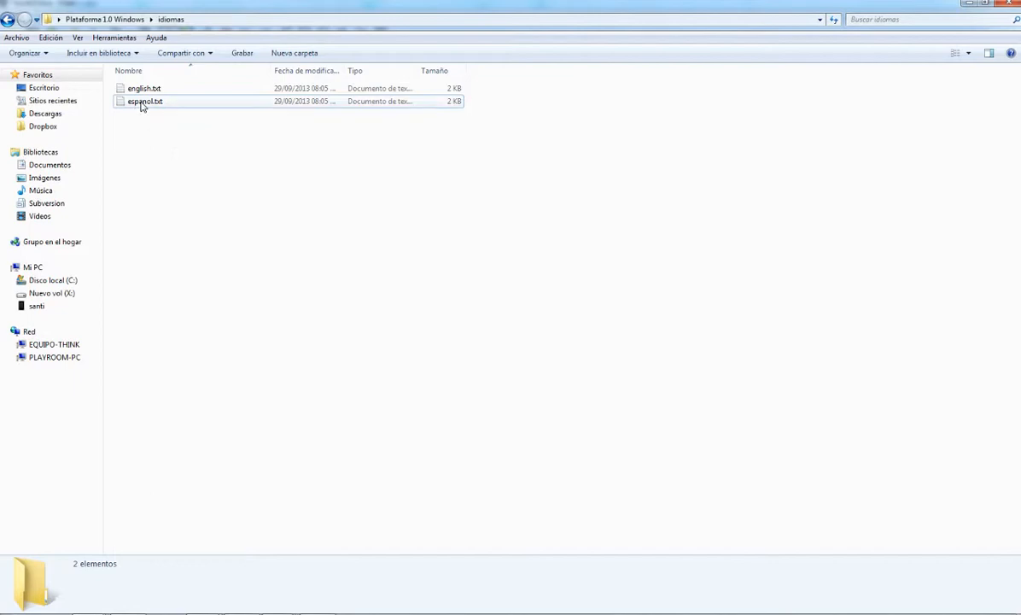
left_click(141, 101)
left_click(214, 142)
left_click(128, 101)
left_click(136, 120)
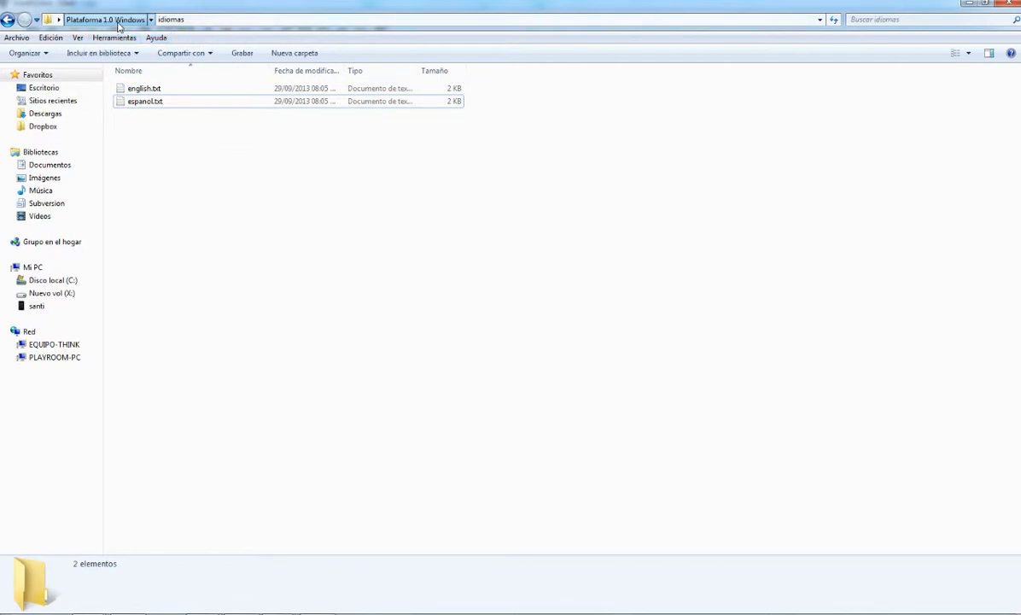
left_click(105, 19)
left_click(335, 290)
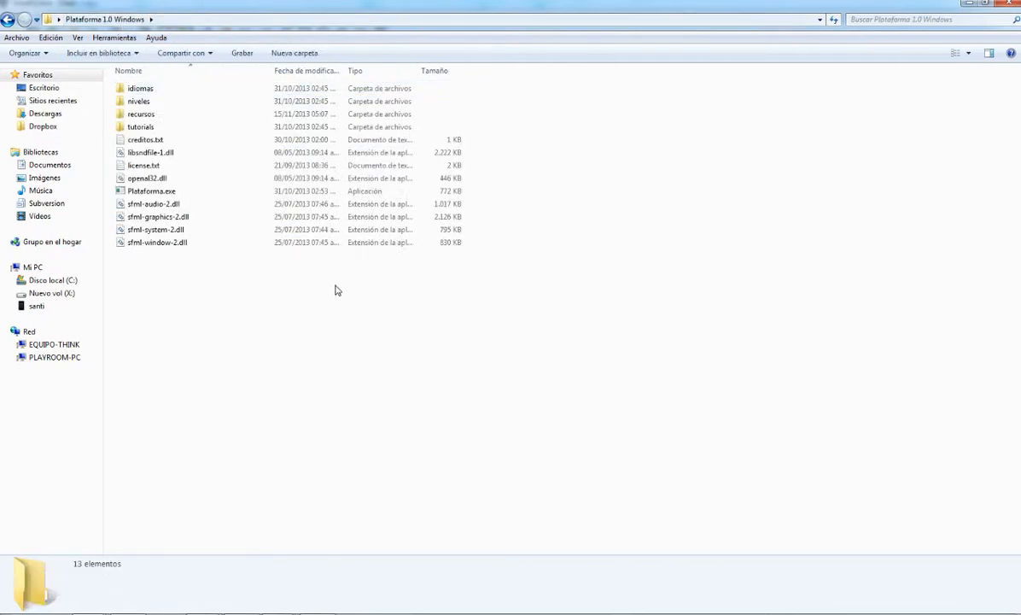